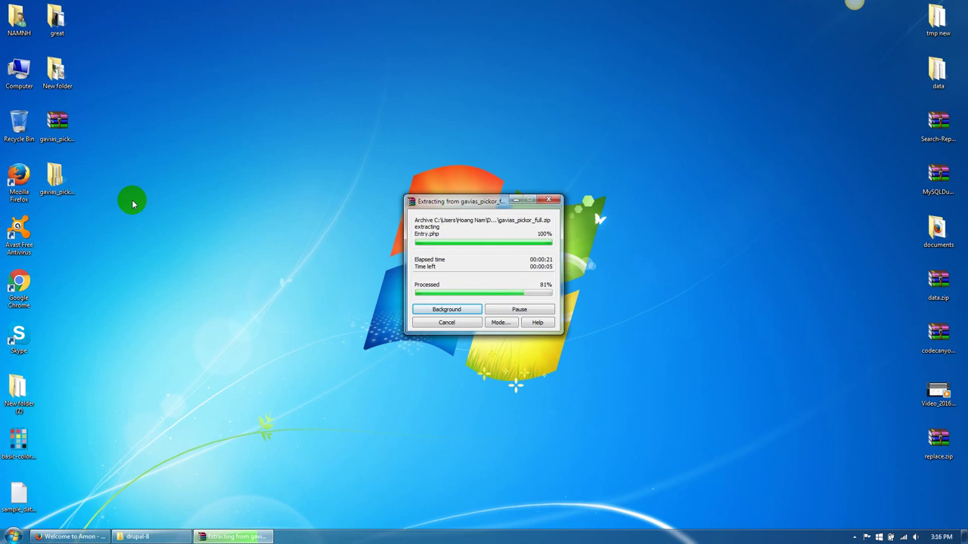
Open the extracted gavias_pickor_full folder and examine the archives it contains.
double_click(55, 178)
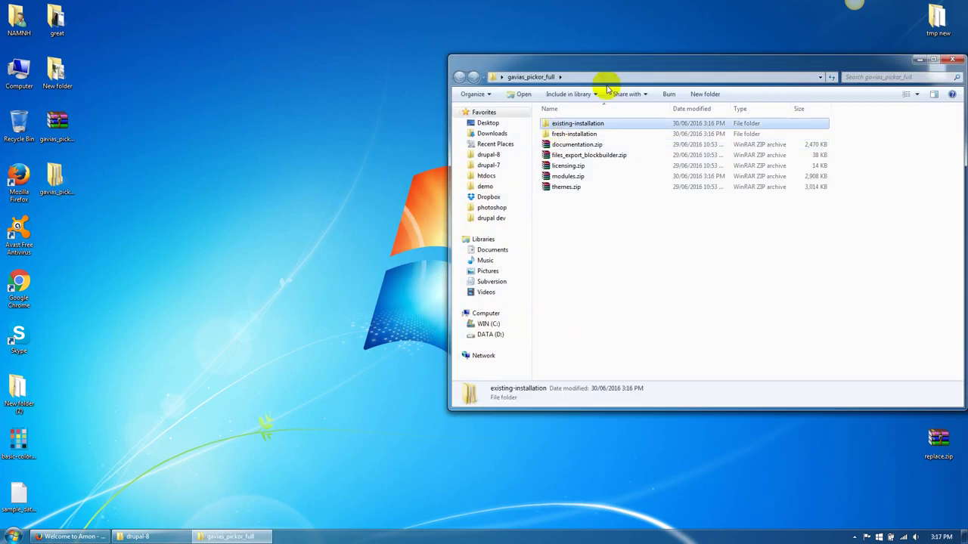
left_click_drag(605, 67, 203, 71)
left_click(173, 148)
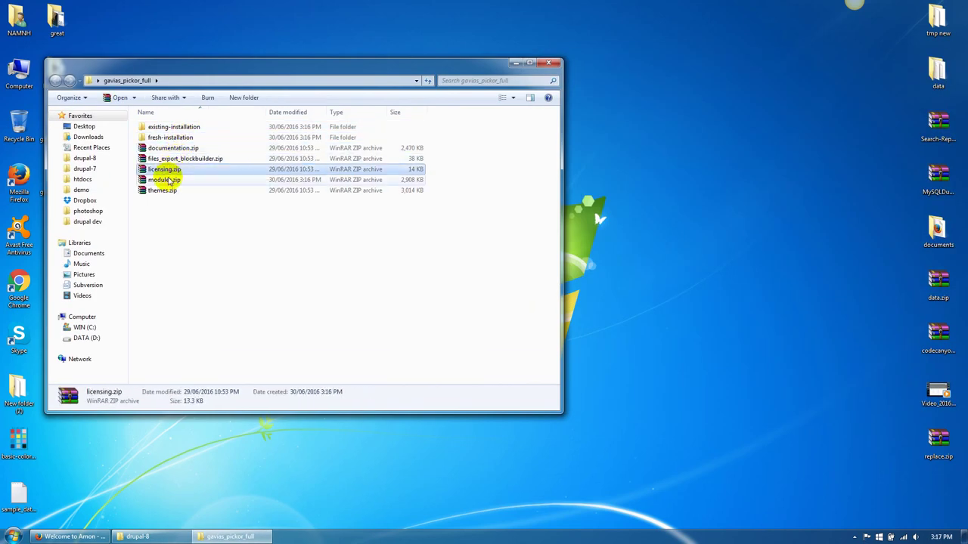
left_click(162, 190, "shift")
Switch to Firefox, open localhost/drupal-8/user/login and log in with the saved administrator username and password.
left_click(72, 536)
left_click(231, 90)
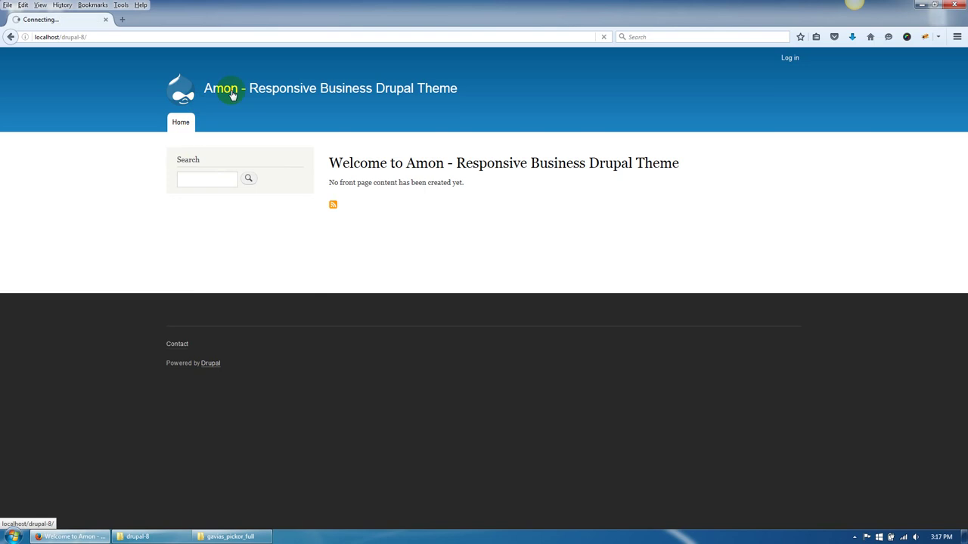
left_click(69, 36)
left_click(101, 36)
type("user/login")
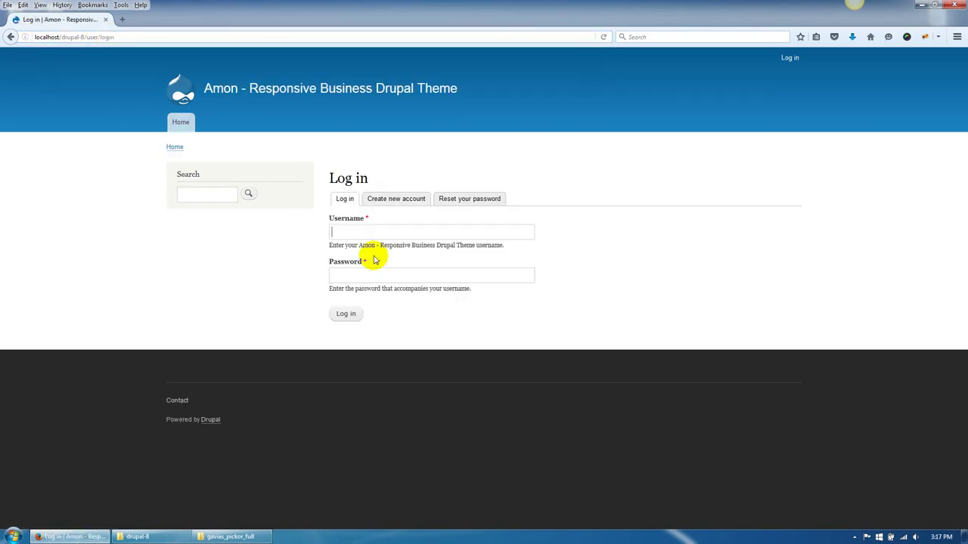
key("Down")
key("Return")
key("Return")
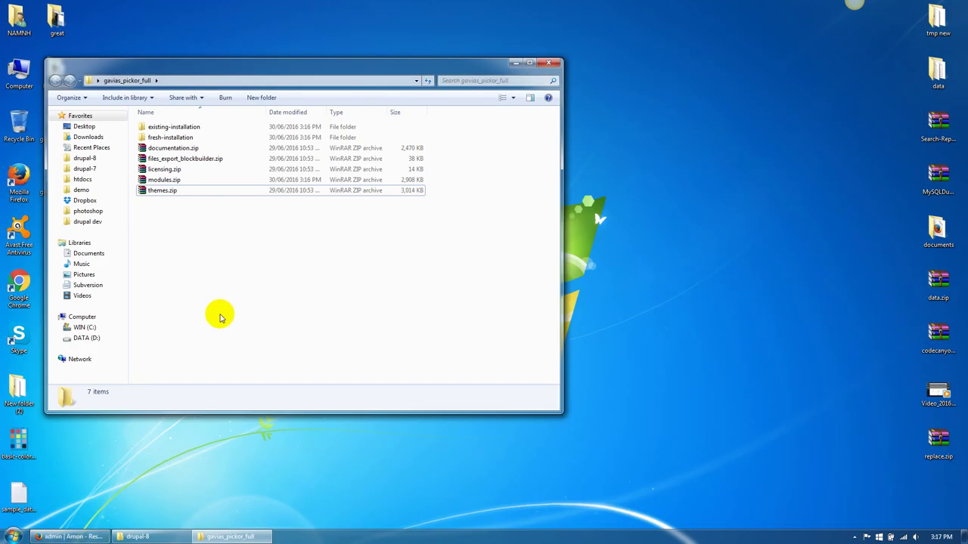
In the gavias_pickor_full folder, extract themes.zip into its own themes folder.
left_click(171, 190)
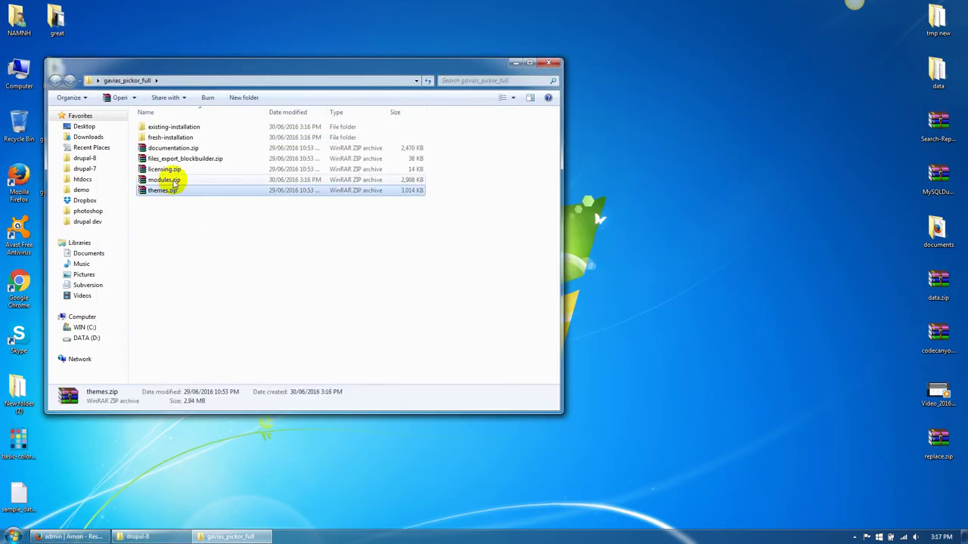
left_click(177, 181)
right_click(173, 191)
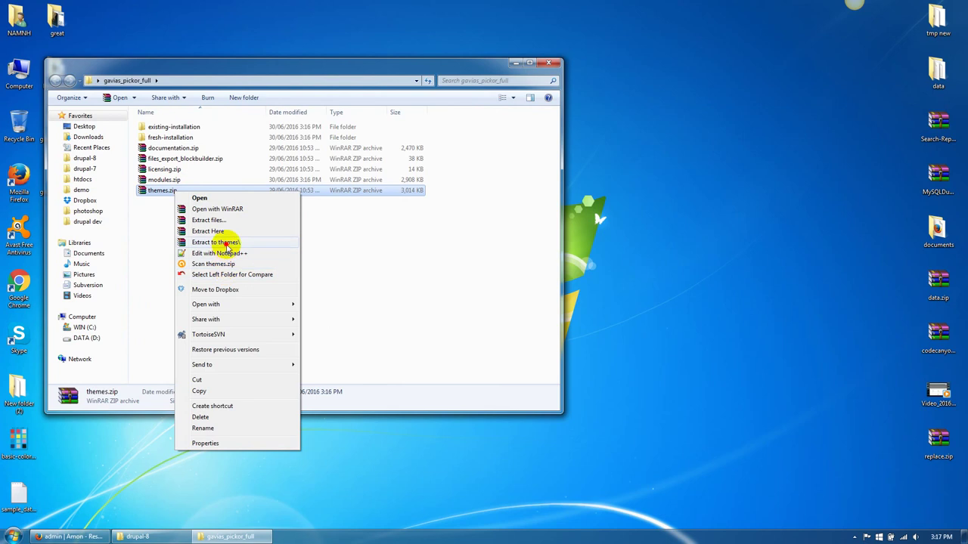
left_click(226, 242)
Copy the gavias_pickor folder from the extracted themes folder into the drupal-8 themes directory.
double_click(155, 147)
left_click(180, 537)
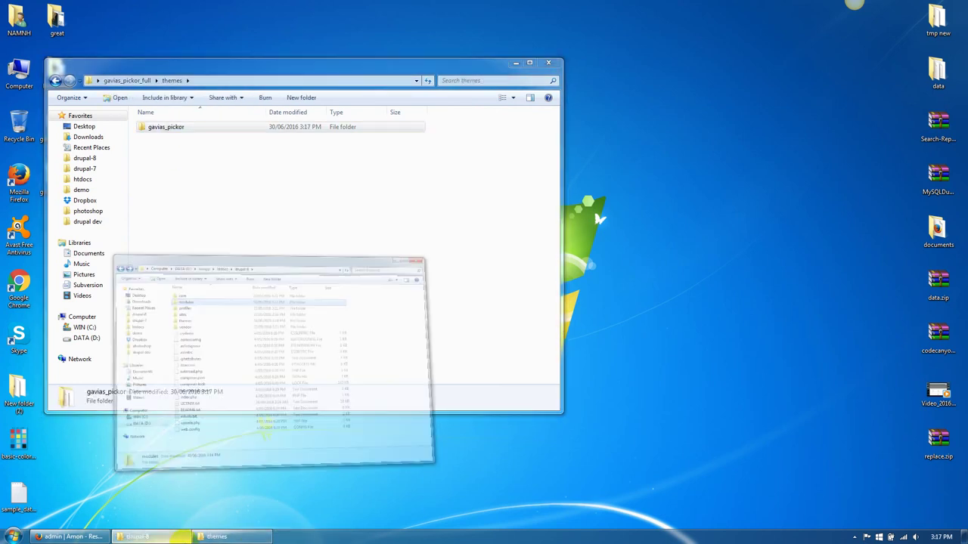
double_click(245, 187)
key("ctrl+v")
left_click_drag(287, 83, 643, 115)
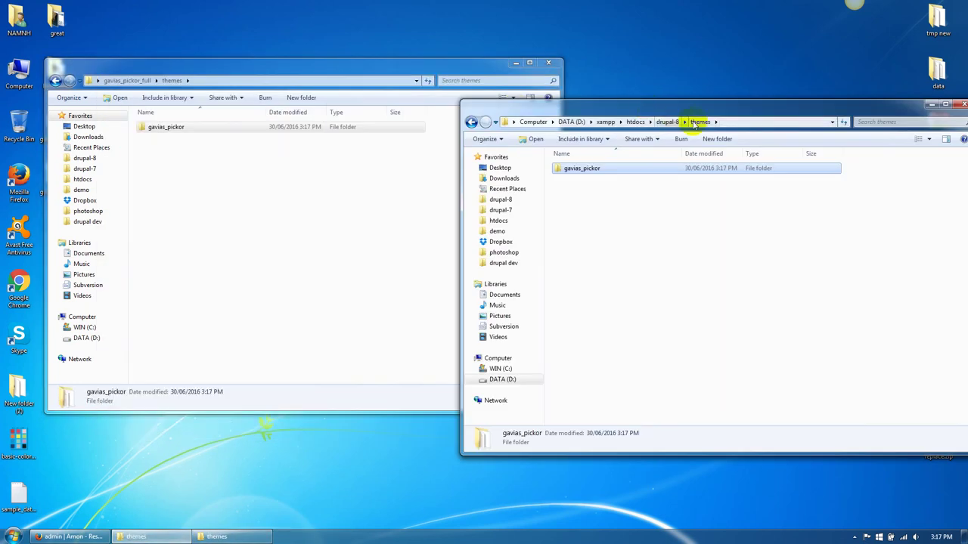
Open the drupal-8 modules directory as the destination and extract modules.zip into its own modules folder.
left_click(668, 121)
double_click(579, 179)
left_click(313, 205)
left_click(136, 80)
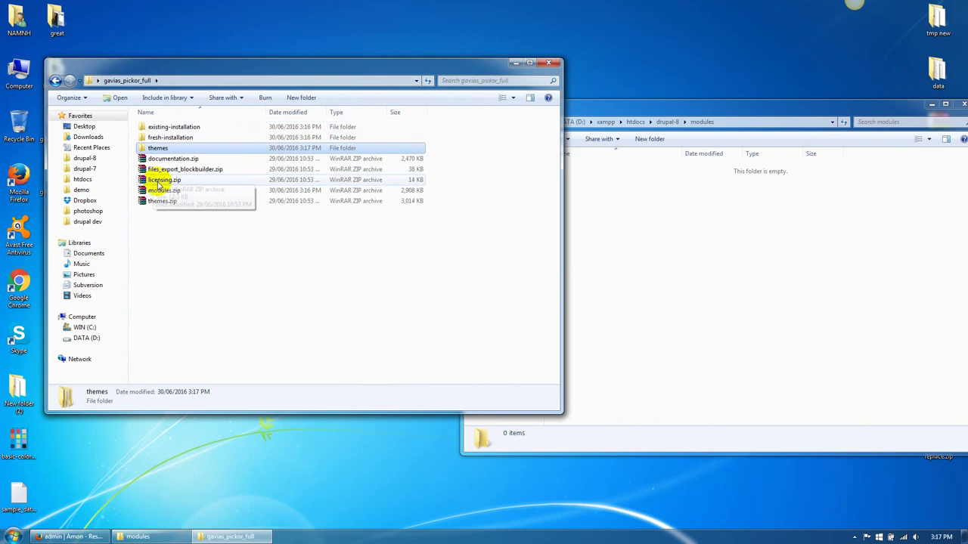
right_click(160, 190)
left_click(190, 244)
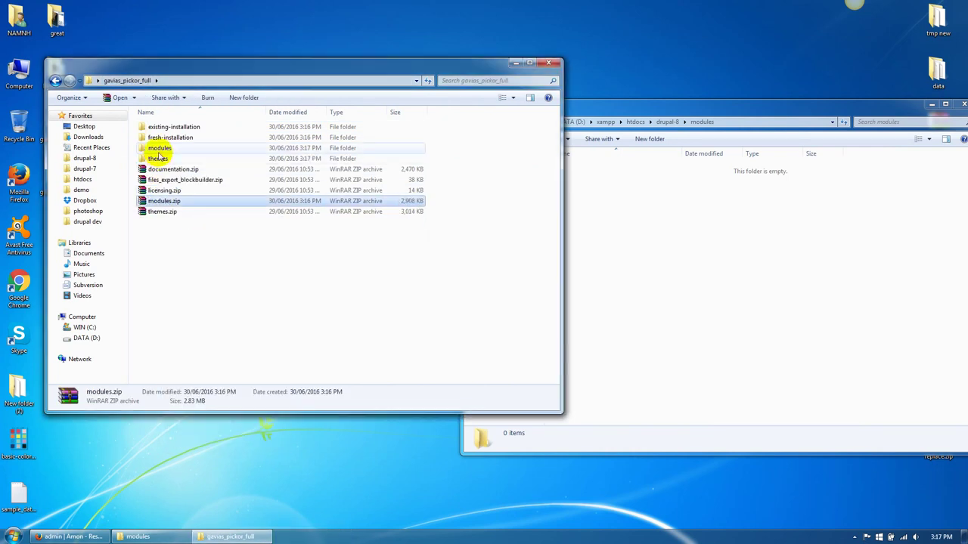
Copy all the extracted module folders into the drupal-8 modules directory.
double_click(159, 148)
key("ctrl+a")
key("ctrl+c")
left_click(670, 255)
key("ctrl+v")
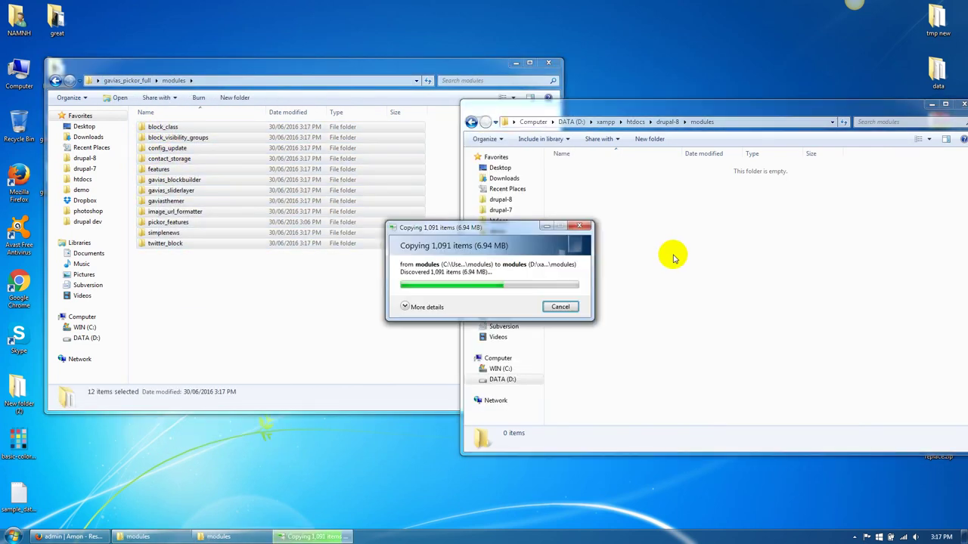
Back on the Drupal site in Firefox, install the Gavias Pickor 8.x theme and set it as default.
left_click(71, 536)
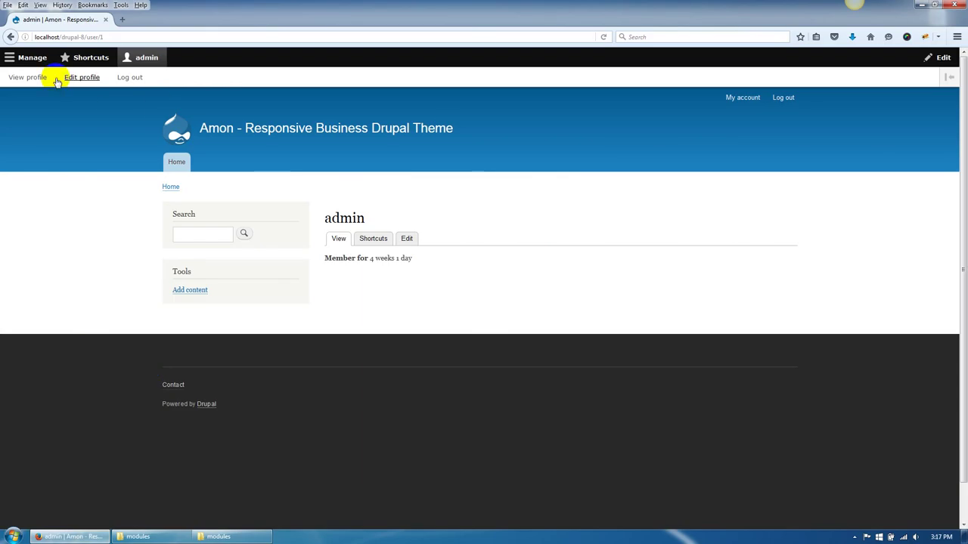
left_click(29, 57)
left_click(149, 77)
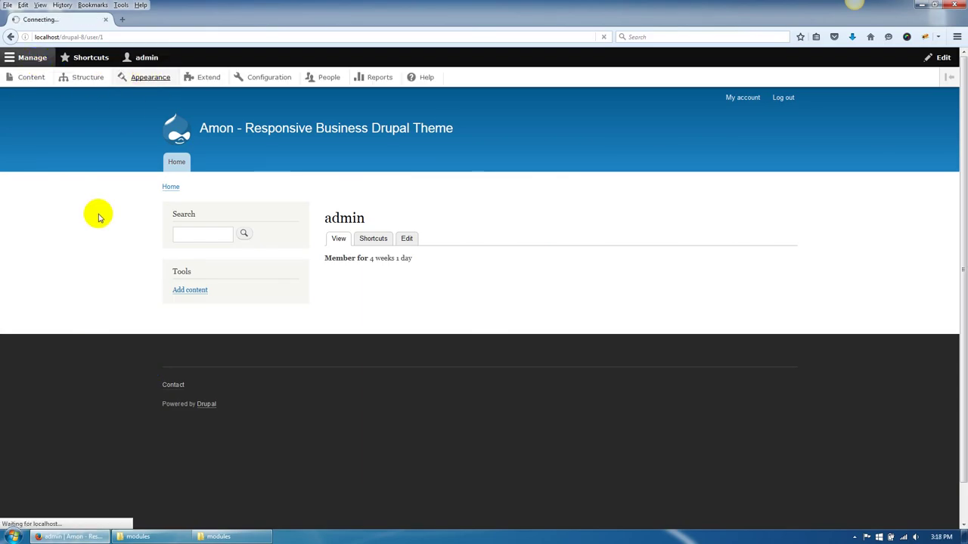
scroll(281, 367, "down", 10)
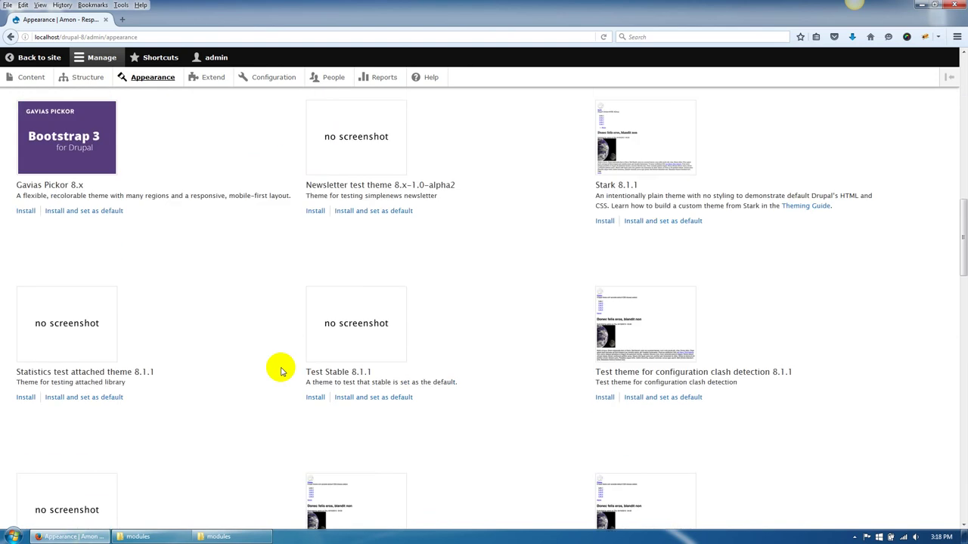
scroll(280, 371, "up", 1)
left_click(77, 236)
scroll(189, 277, "up", 2)
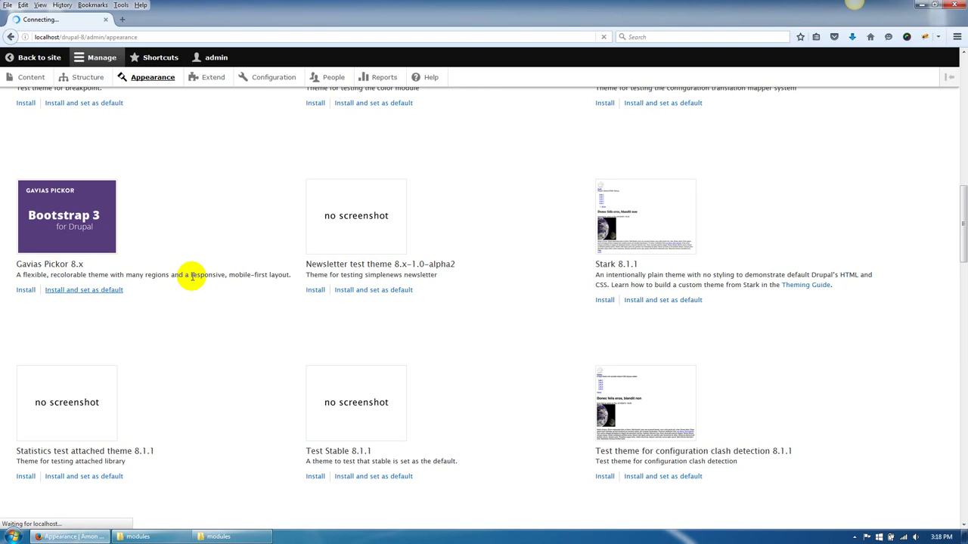
Find the Pickor Features module with the filter "pick" and install it together with its required modules.
left_click(216, 78)
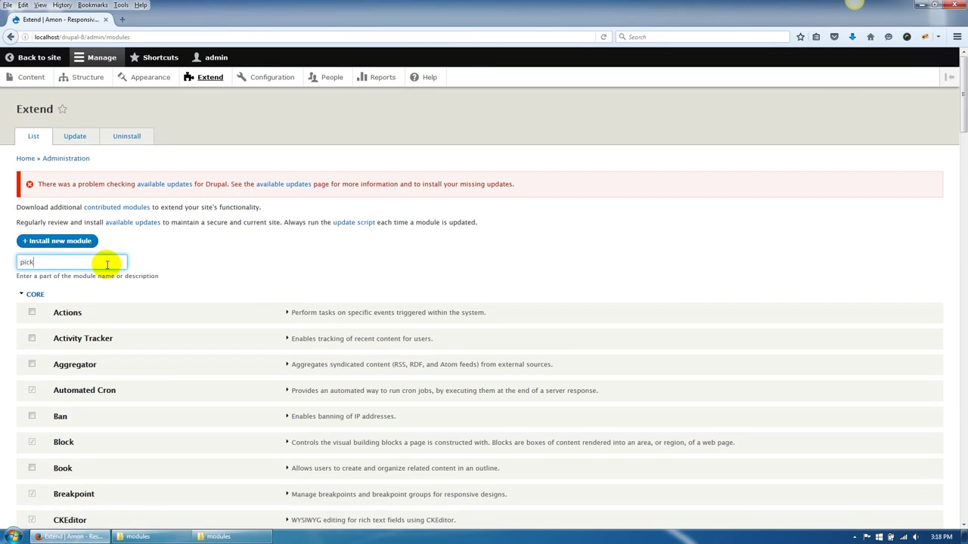
left_click(107, 264)
type("pick")
left_click(97, 313)
left_click(34, 355)
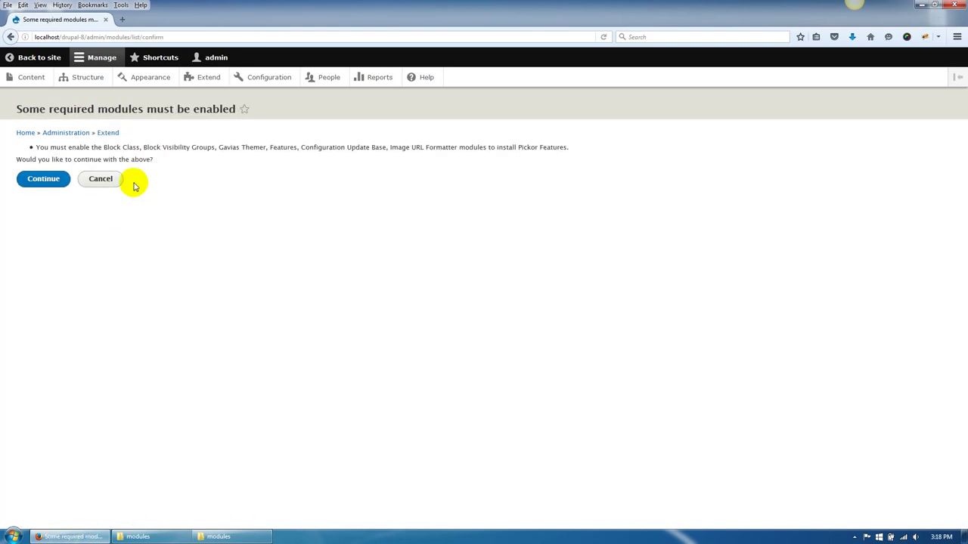
left_click_drag(226, 147, 269, 143)
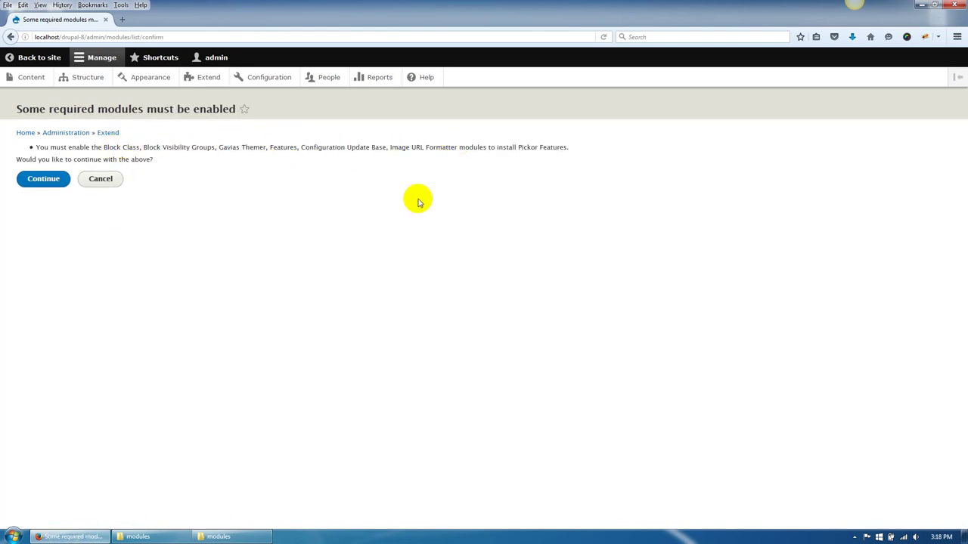
left_click(45, 180)
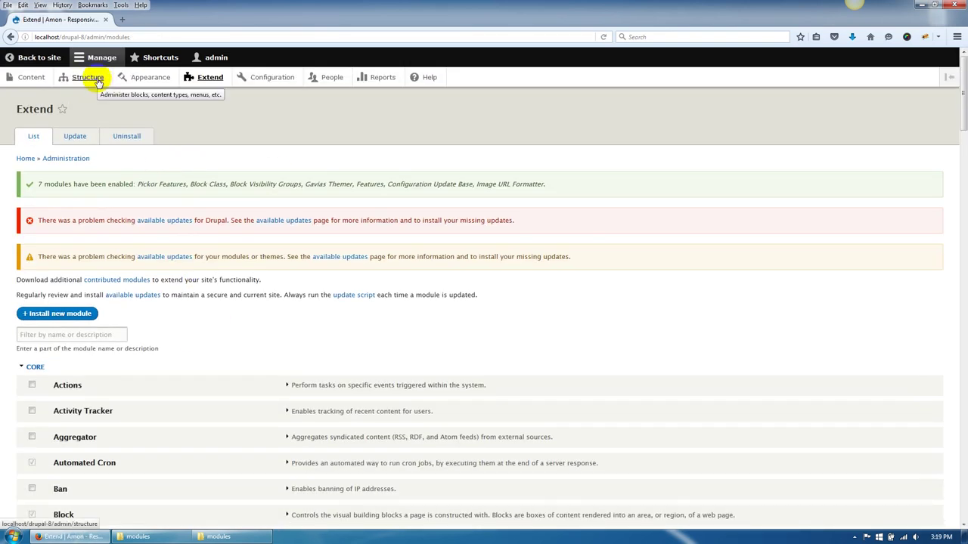
Examine the site's list of enabled views, including Banner, Categories Post and Portfolio.
left_click(95, 78)
scroll(199, 374, "down", 3)
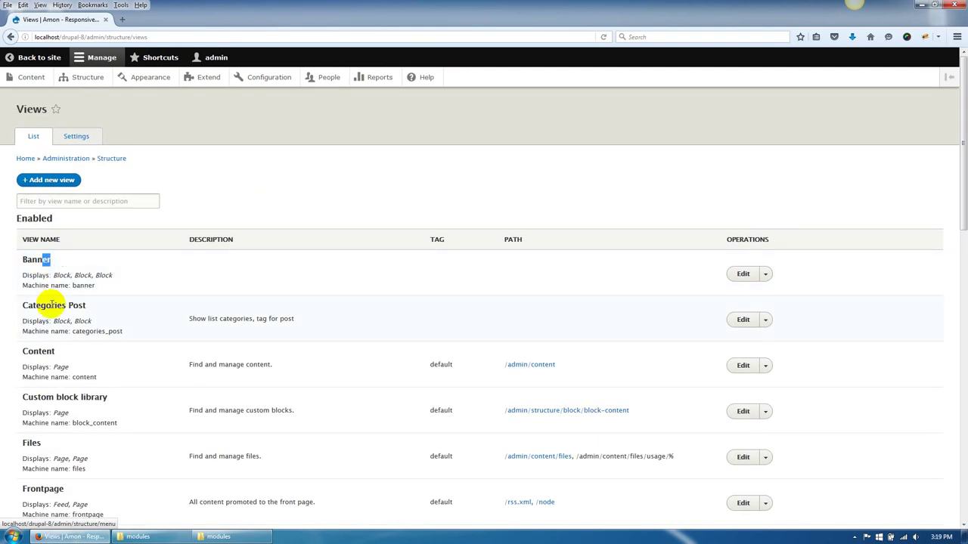
left_click_drag(51, 305, 79, 304)
scroll(75, 335, "down", 7)
double_click(45, 338)
scroll(38, 317, "down", 3)
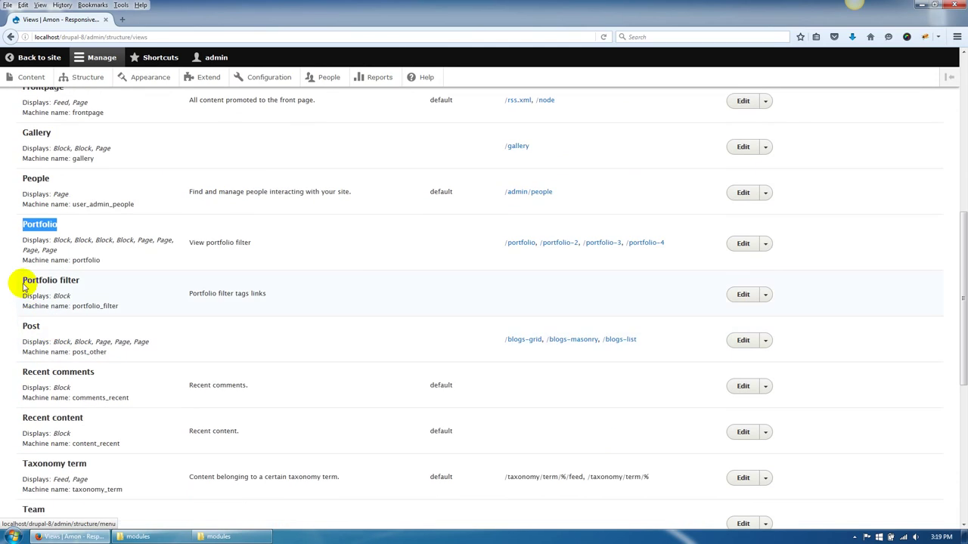
scroll(72, 336, "up", 10)
Examine the site's content types and the regions of its block layout.
left_click(88, 77)
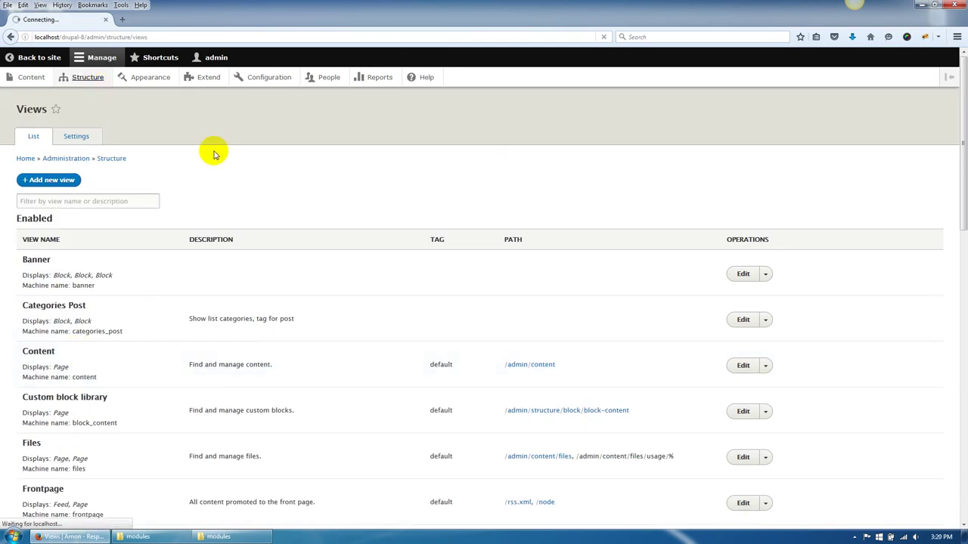
left_click(53, 262)
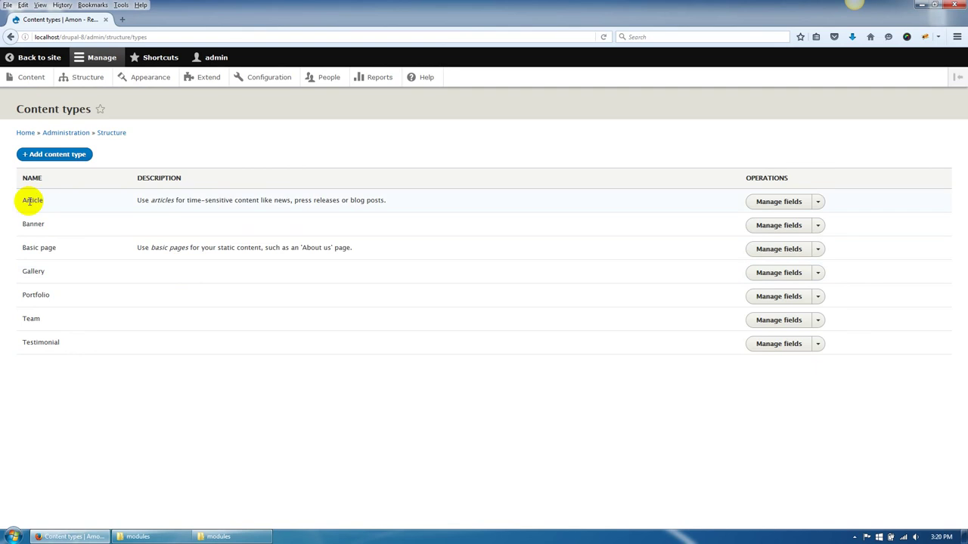
left_click_drag(21, 221, 13, 335)
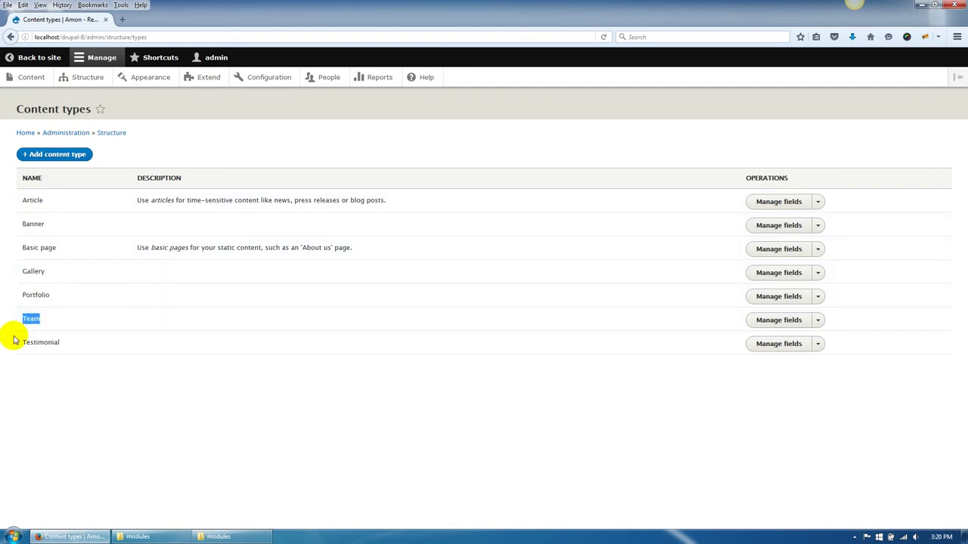
left_click(75, 367)
left_click(85, 77)
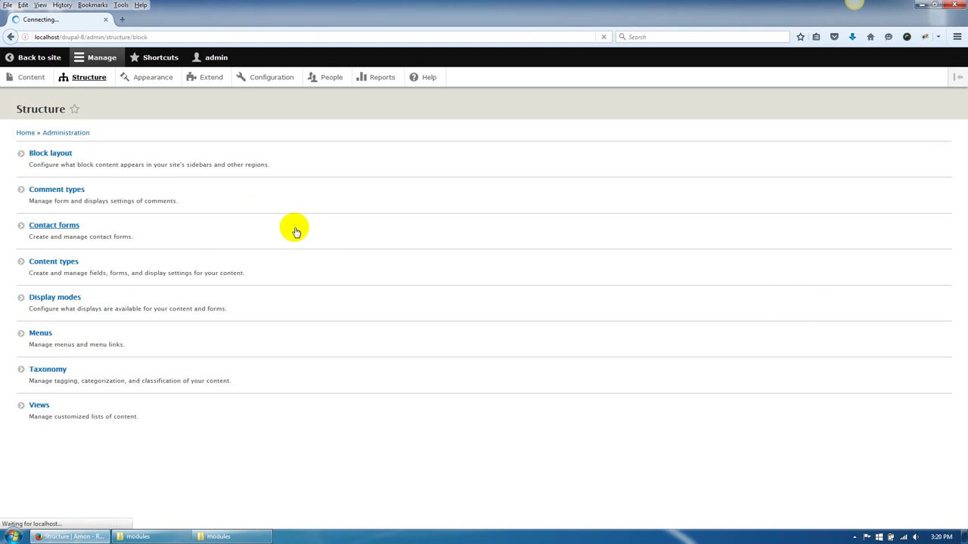
scroll(295, 232, "down", 15)
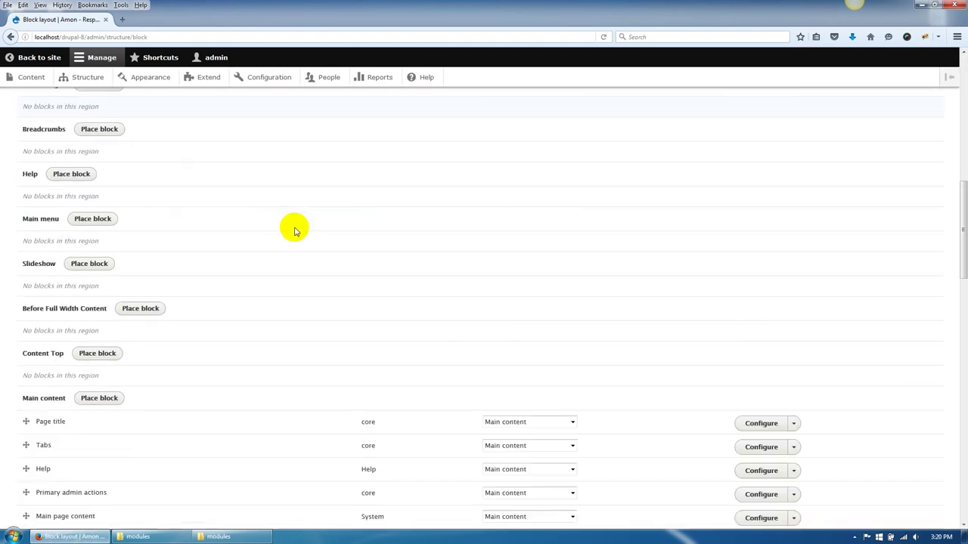
scroll(294, 227, "down", 5)
scroll(294, 227, "up", 9)
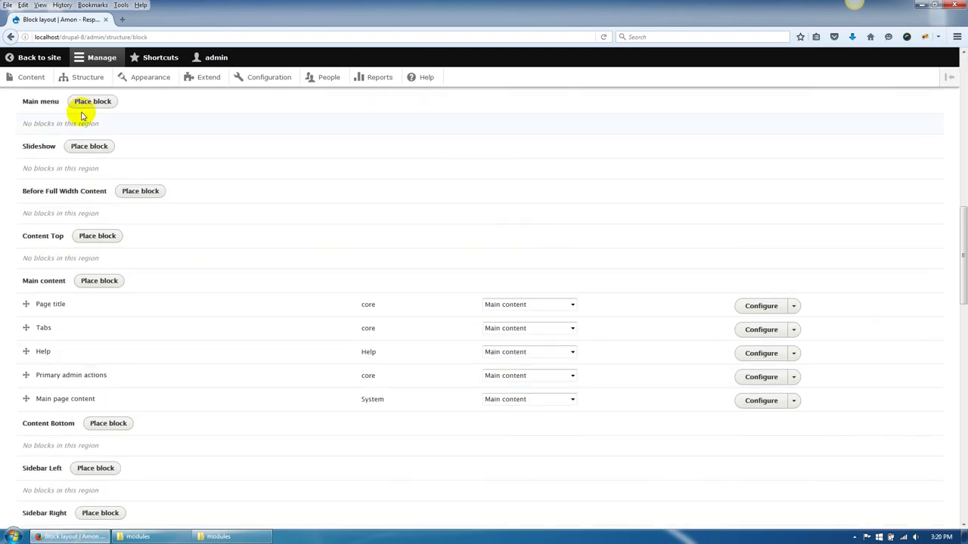
Filter the modules by "block" and install the Gavias Block Builder module.
left_click(89, 83)
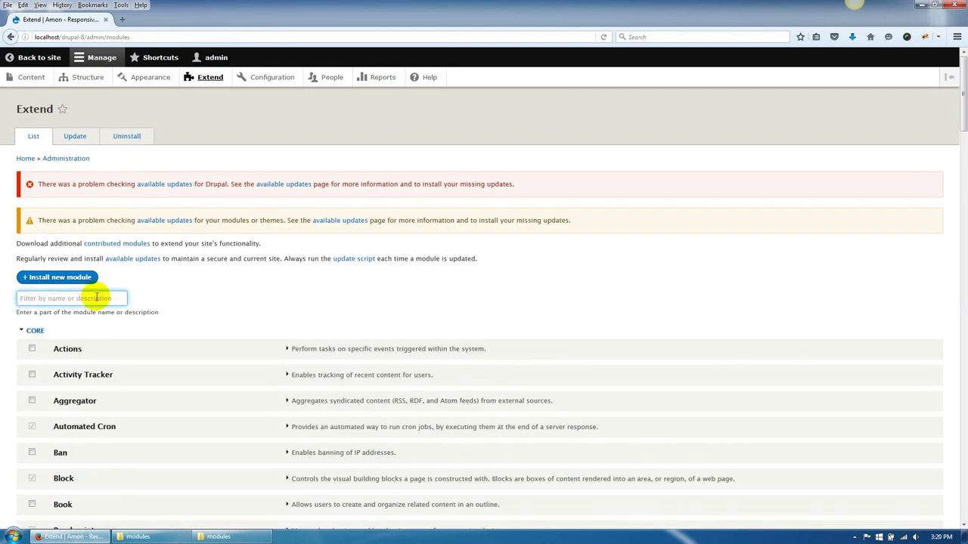
left_click(96, 298)
type("block")
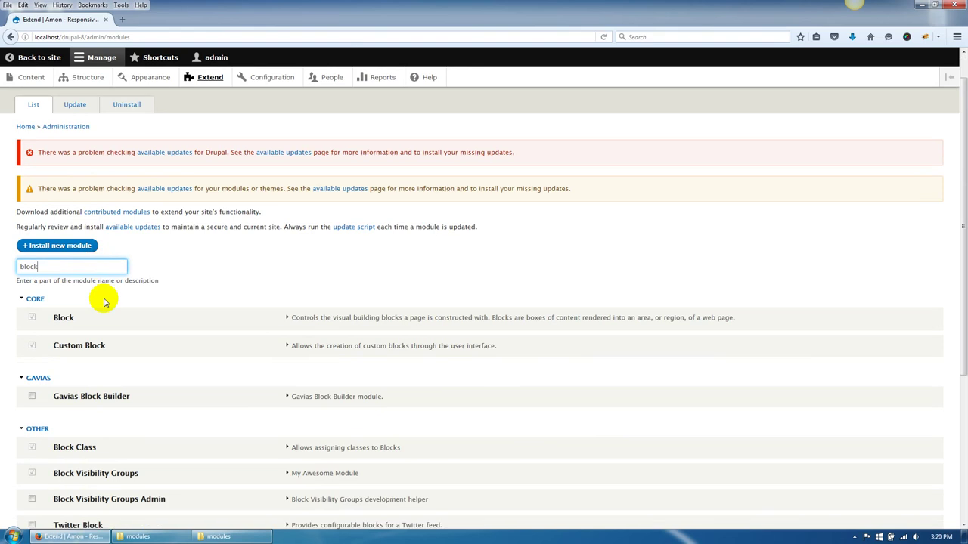
scroll(101, 298, "down", 5)
left_click(38, 473)
scroll(184, 276, "up", 3)
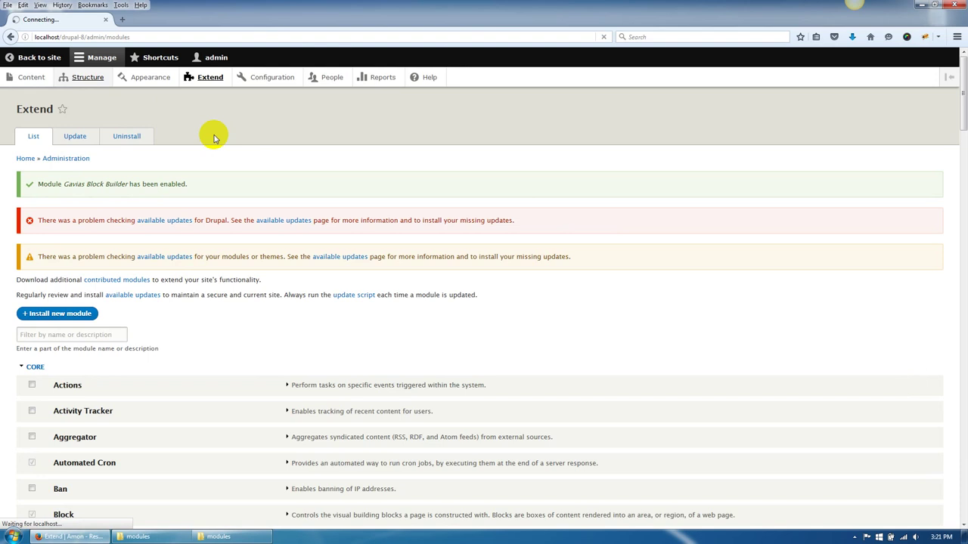
Add a new Gavias block builder titled Home and save it.
left_click(88, 77)
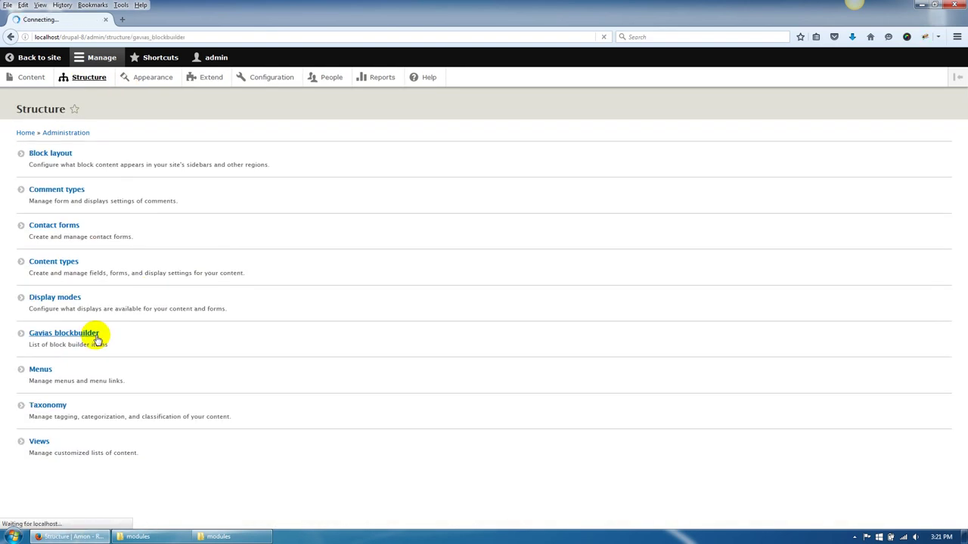
left_click(56, 154)
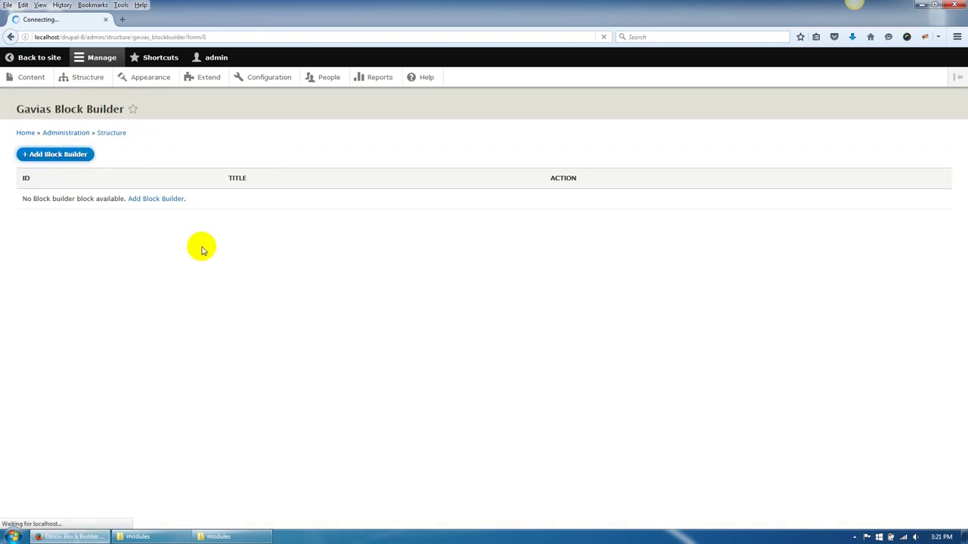
left_click(148, 168)
type("Home")
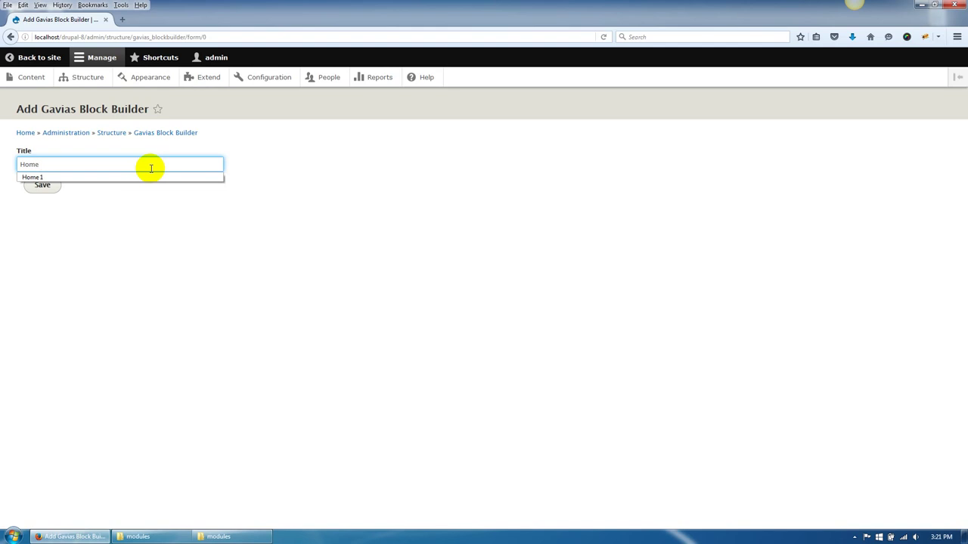
left_click(40, 183)
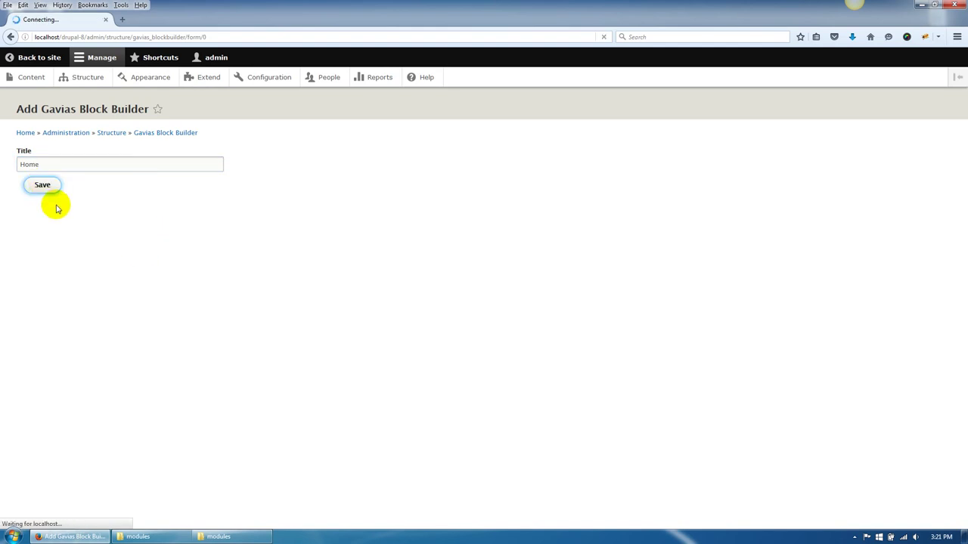
Open the Home block builder's configuration, and extract files_export_blockbuilder.zip in the gavias_pickor_full folder.
left_click(414, 229)
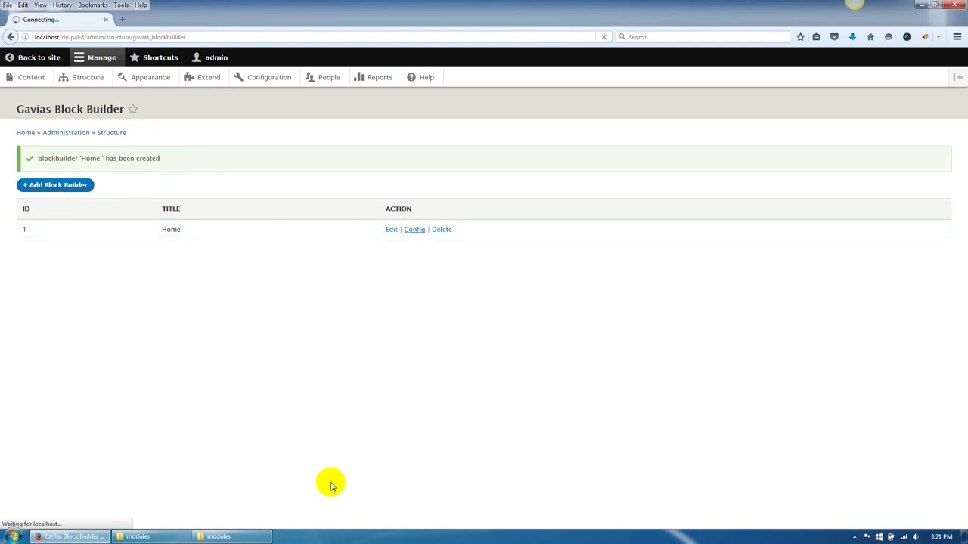
left_click(227, 536)
left_click(227, 536)
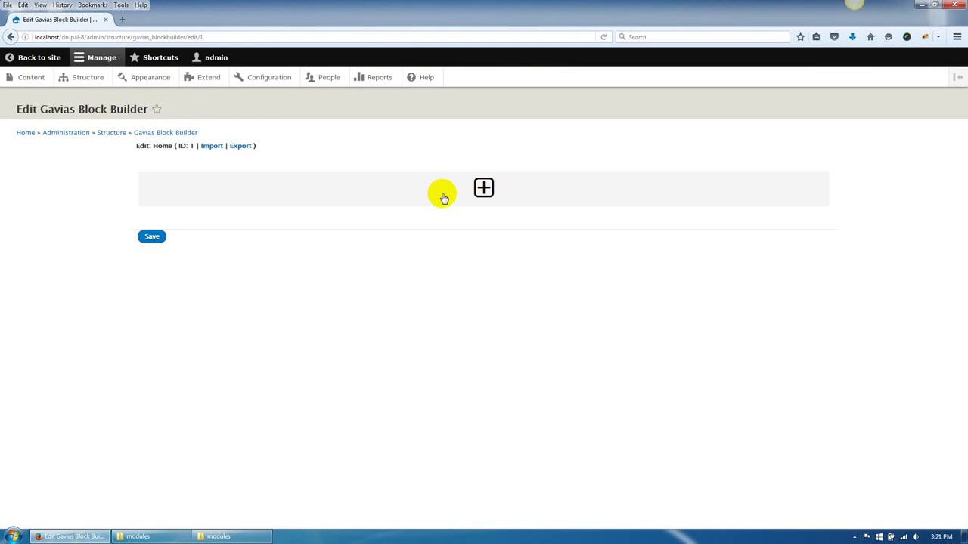
left_click(234, 533)
left_click(128, 80)
left_click(174, 180)
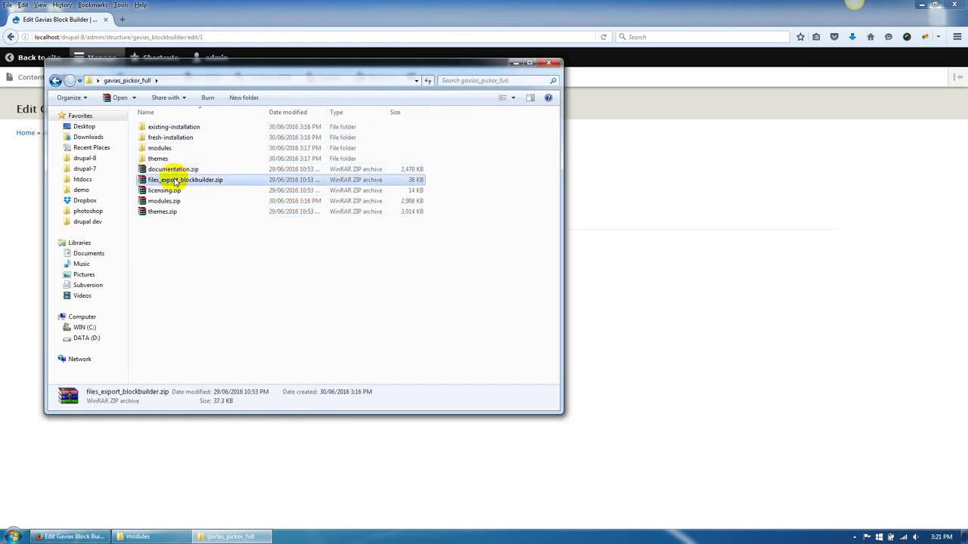
right_click(174, 180)
left_click(216, 227)
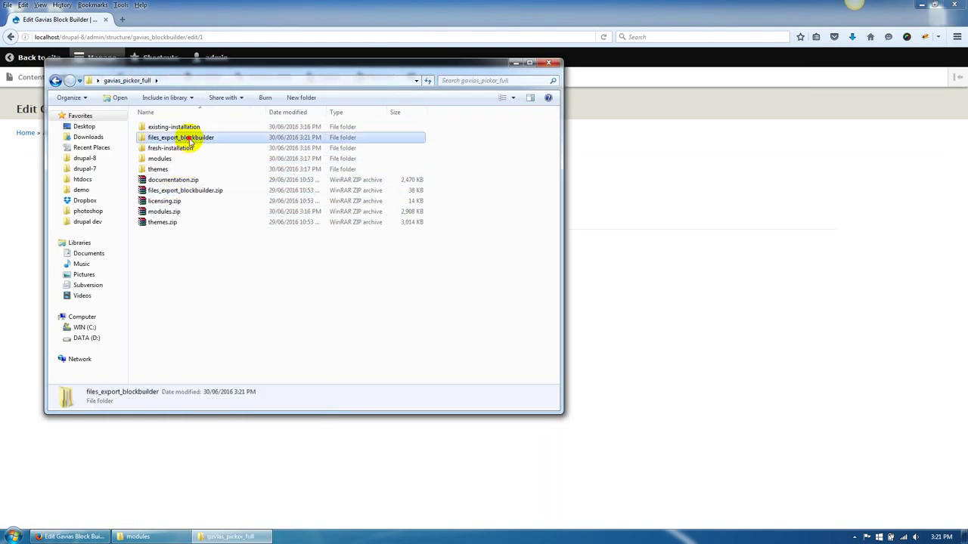
Copy the entire text of home-1.txt from the extracted files_export_blockbuilder folder.
double_click(189, 140)
double_click(179, 156)
key("ctrl+a")
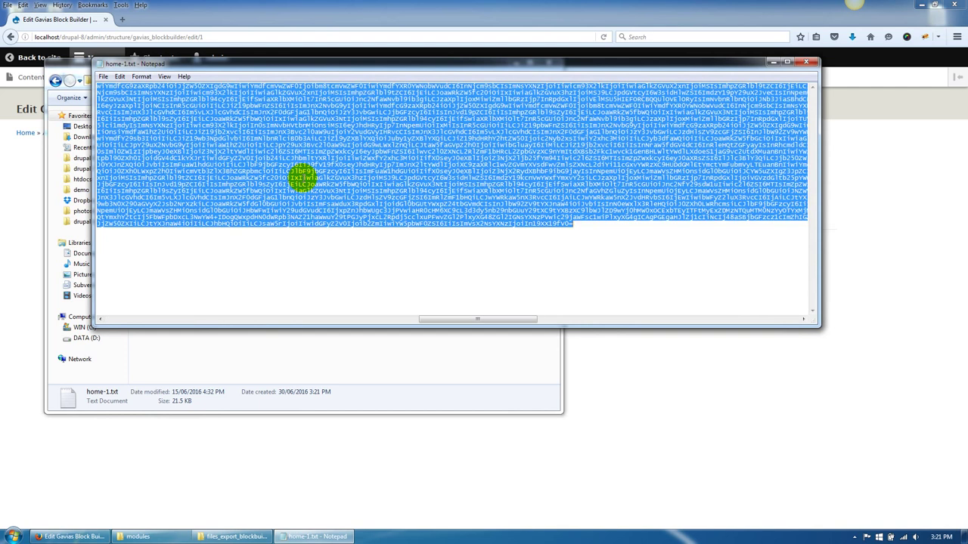
key("alt+Tab")
Import the copied home-1.txt text into the Home block builder and save the import.
left_click(212, 146)
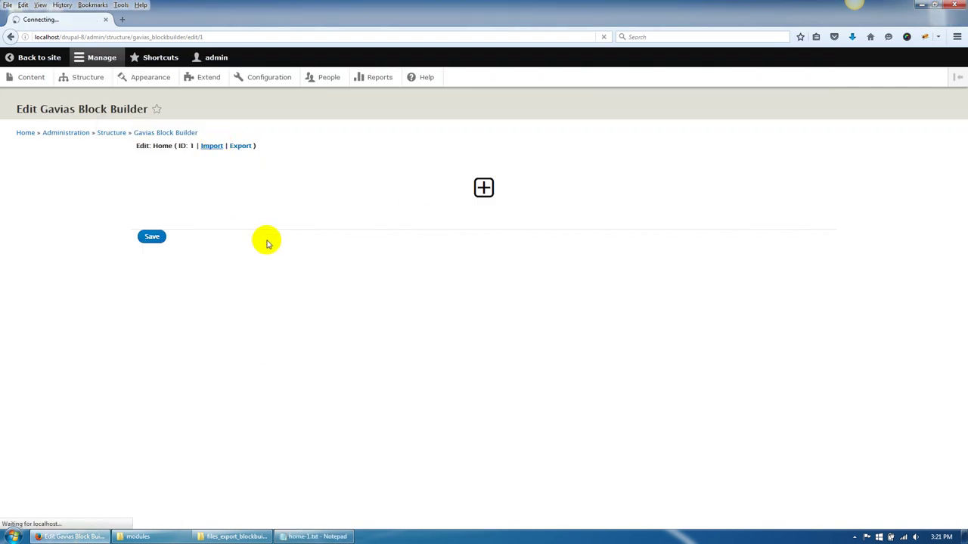
left_click(205, 198)
key("ctrl+v")
left_click(42, 235)
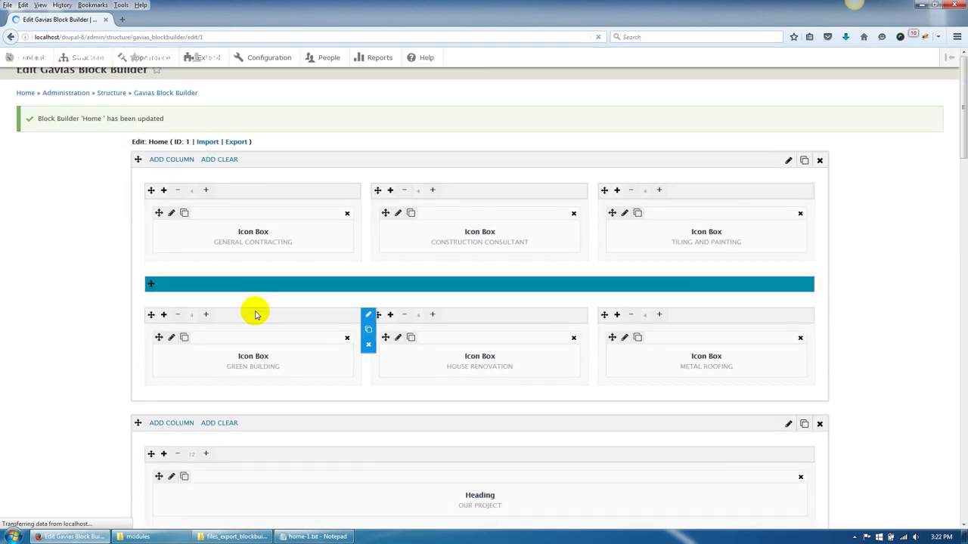
scroll(43, 387, "down", 15)
Copy the gbb-uploads folder from fresh-installation/demo/sites/default/files in the gavias_pickor_full package.
key("alt+Tab")
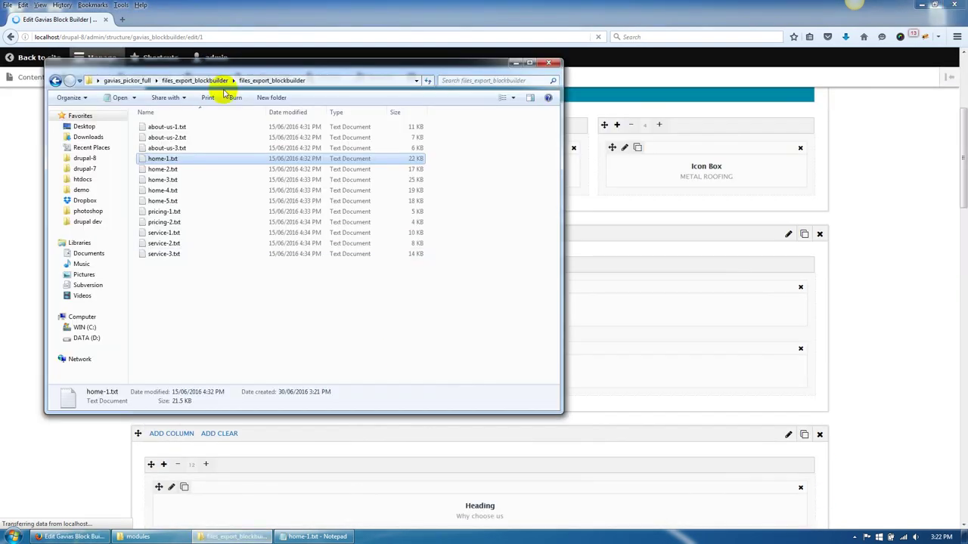
left_click(127, 80)
left_click(178, 150)
double_click(176, 149)
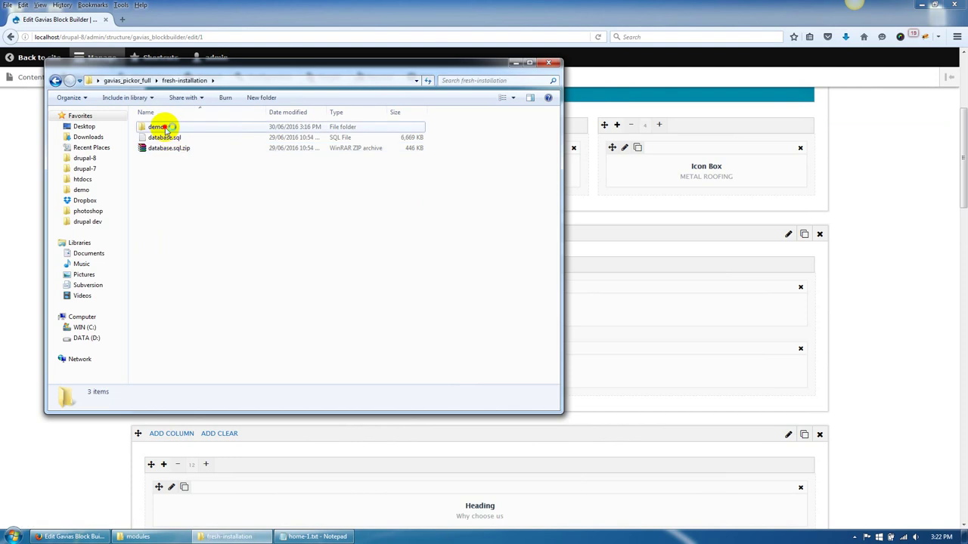
double_click(162, 126)
double_click(156, 150)
double_click(161, 129)
double_click(167, 129)
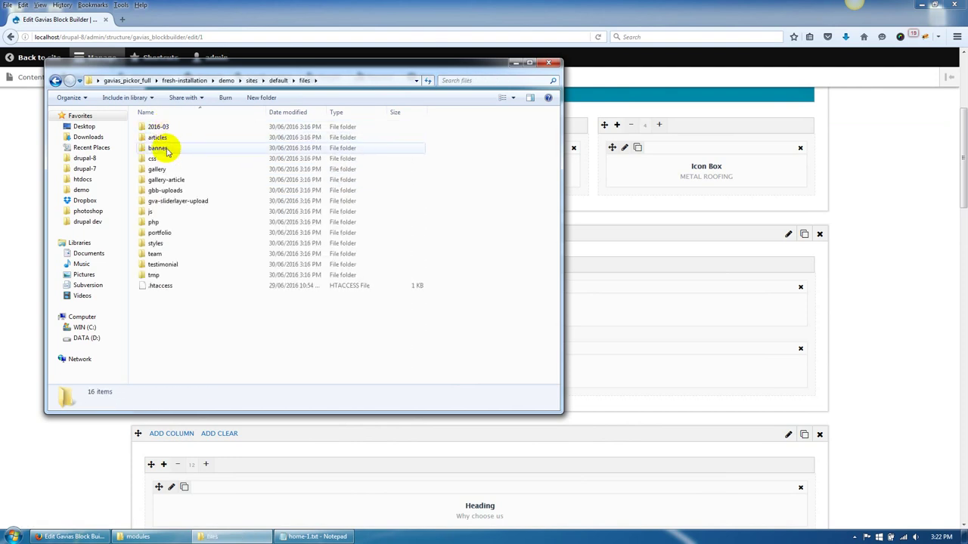
left_click(191, 191)
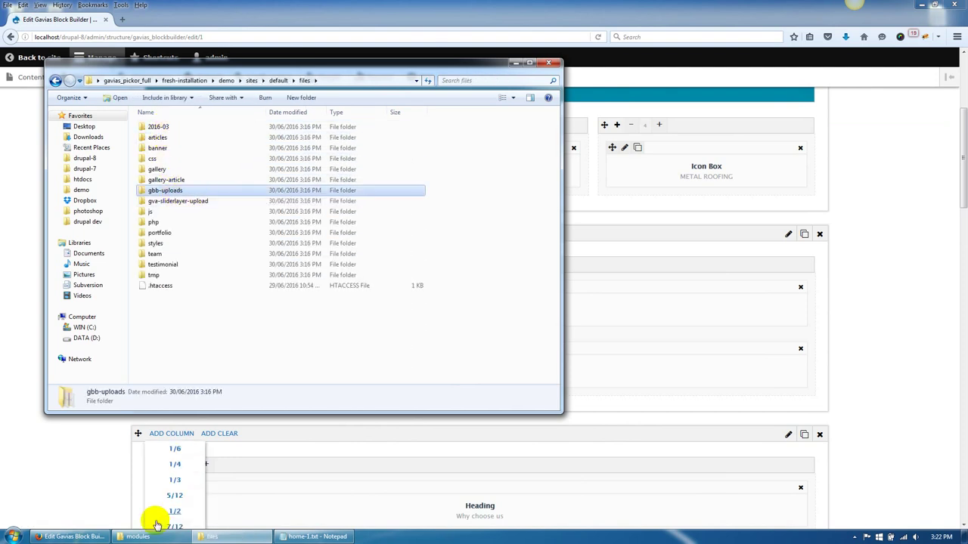
Paste the gbb-uploads folder into the drupal-8 site's sites/default/files folder.
left_click(147, 533)
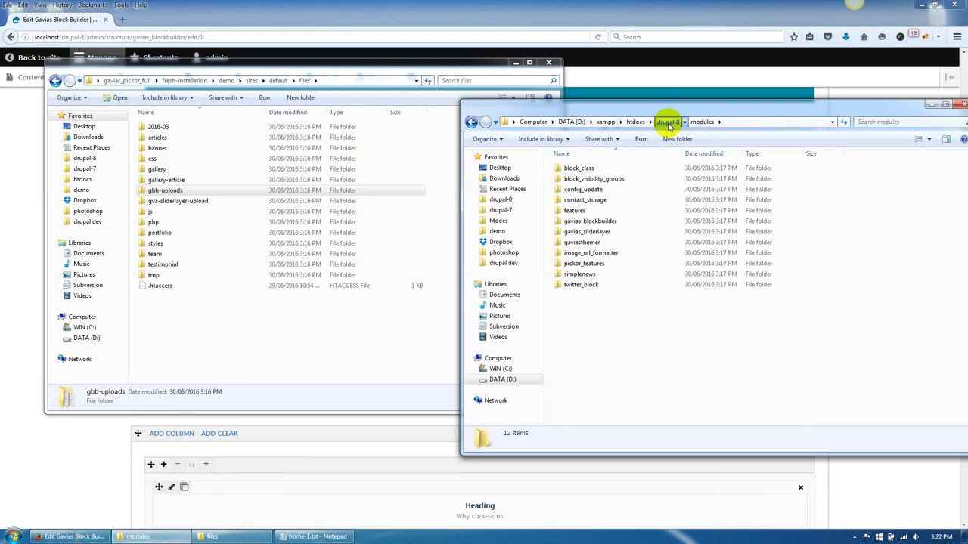
left_click(667, 122)
double_click(579, 198)
double_click(579, 168)
double_click(585, 168)
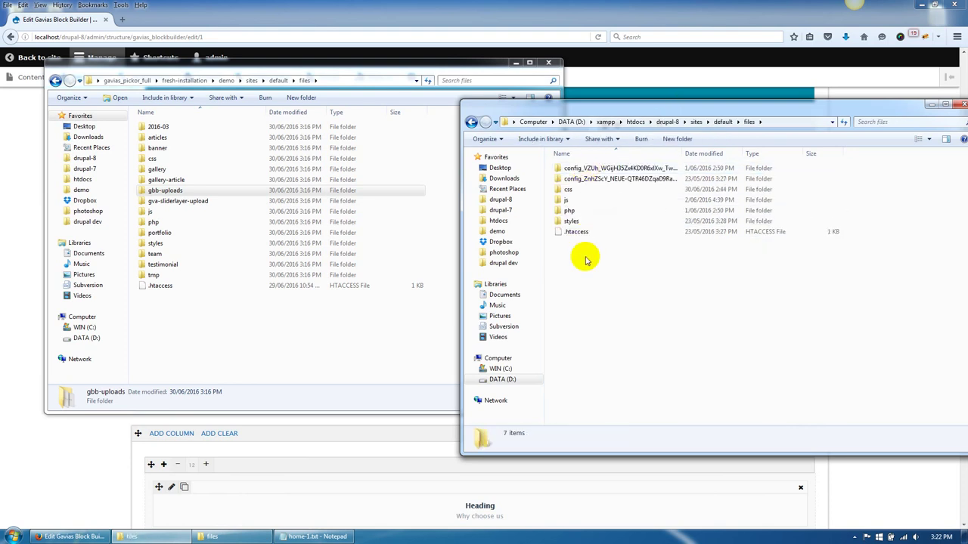
key("ctrl+v")
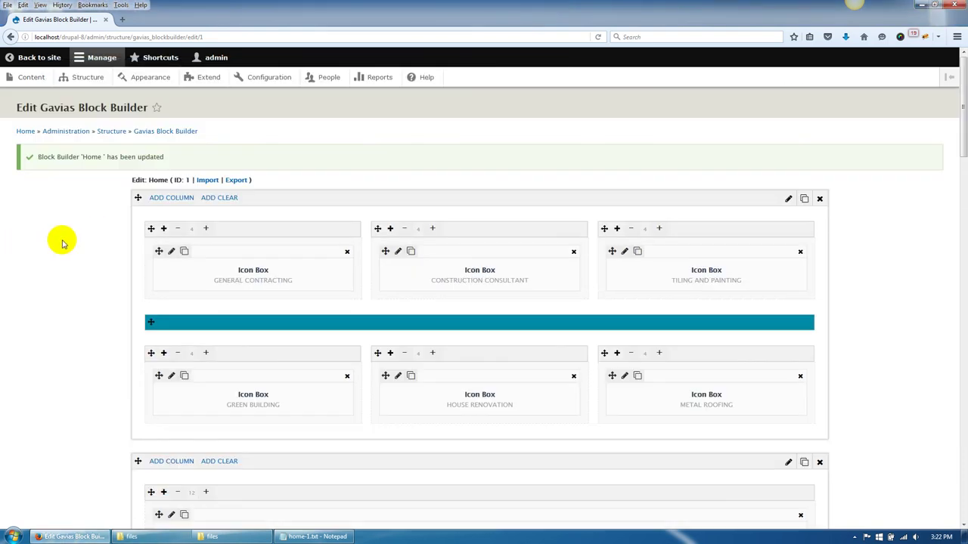
Reload the Home block builder and check the icon image of the GENERAL CONTRACTING icon box.
left_click(597, 36)
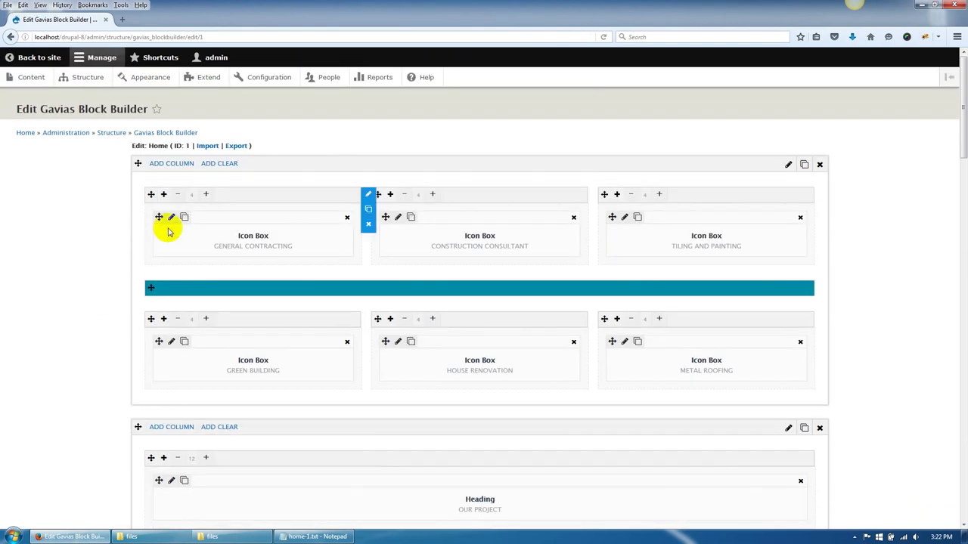
left_click(168, 218)
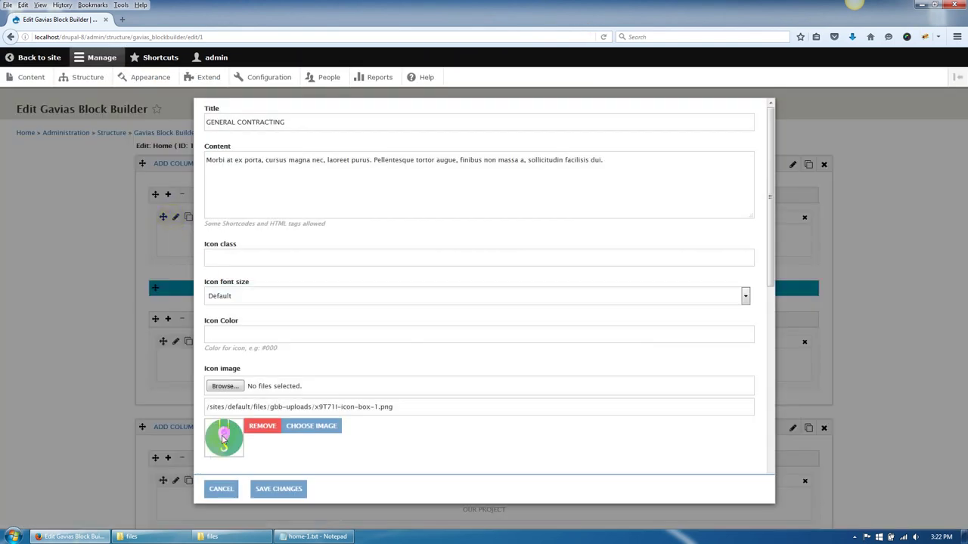
left_click(224, 489)
Create a Basic page titled Home, then save and publish it.
left_click(31, 76)
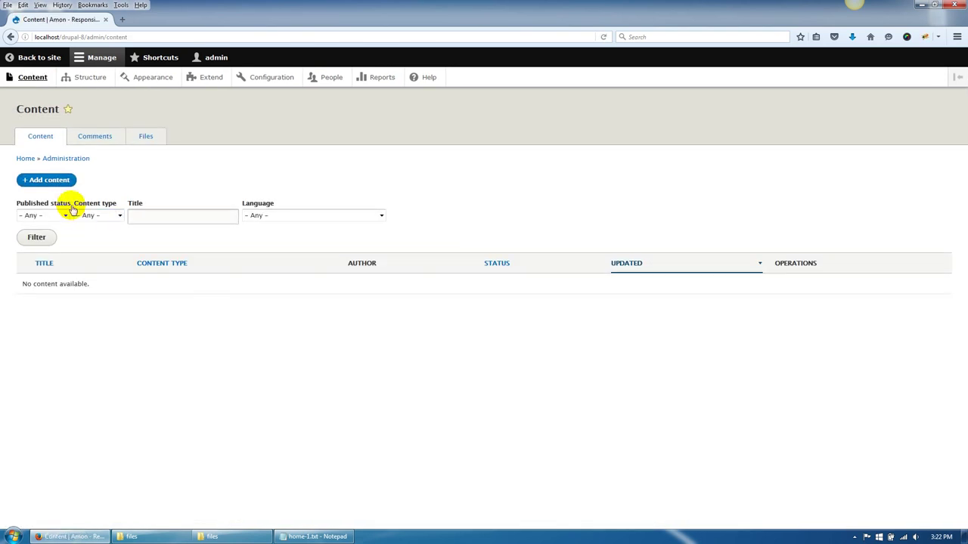
left_click(47, 180)
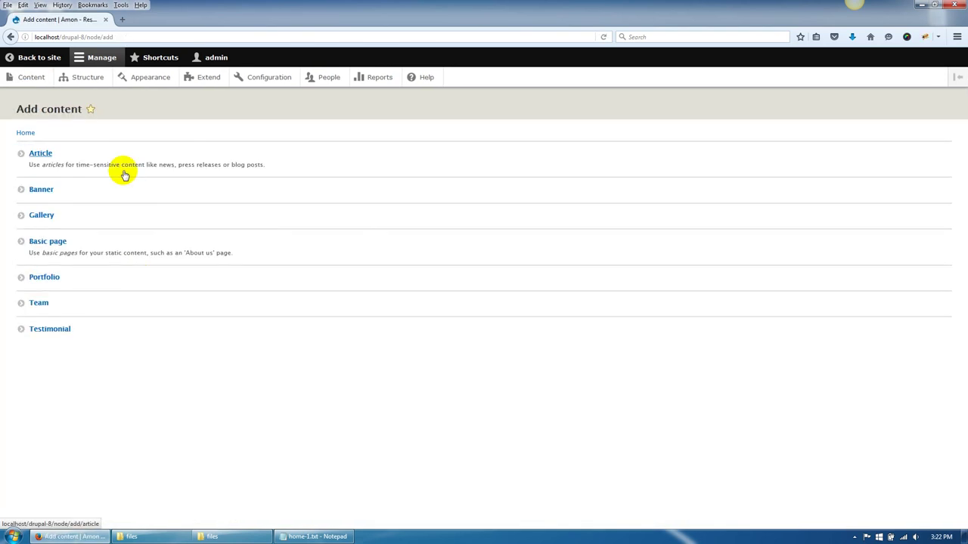
left_click(45, 242)
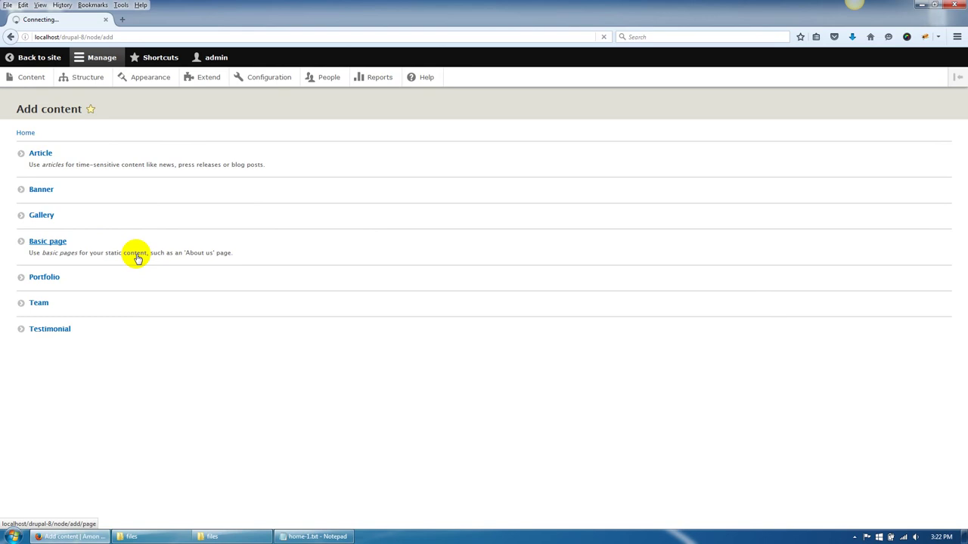
left_click(137, 166)
type("Home")
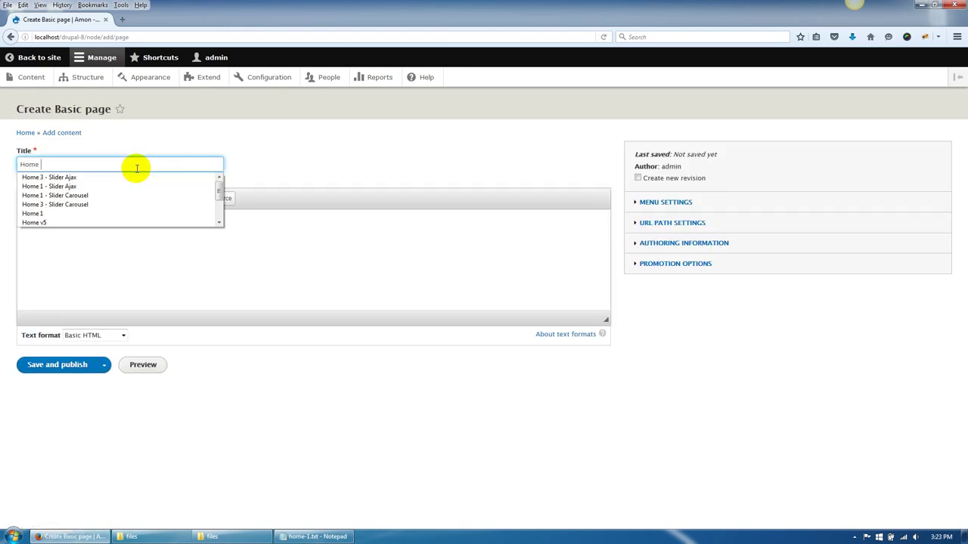
key("Escape")
left_click(68, 365)
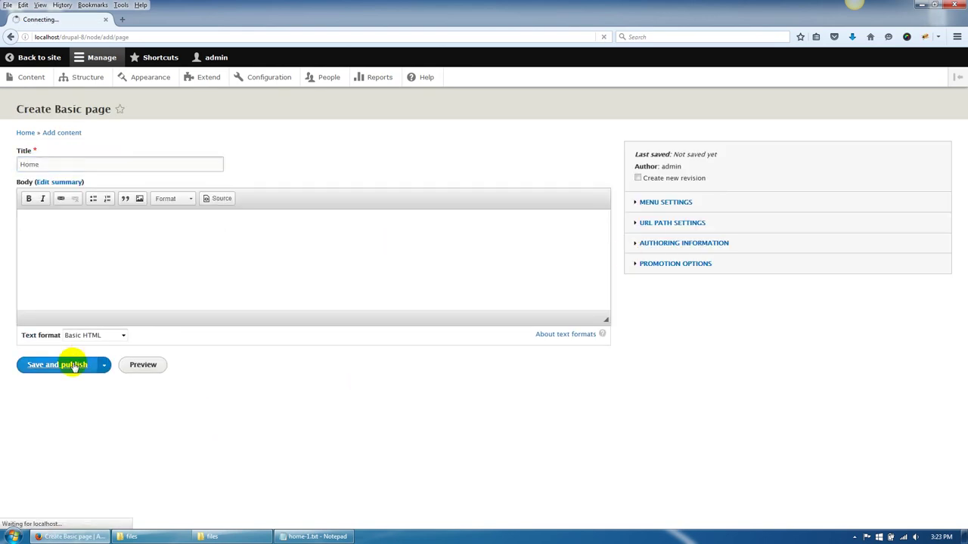
Examine the node path in the new Home page's address.
left_click(187, 401)
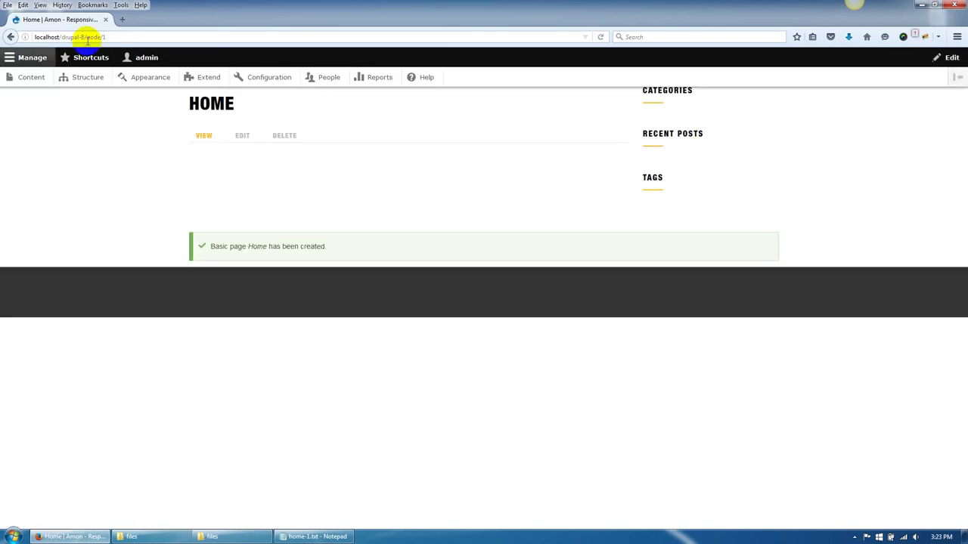
left_click_drag(86, 36, 121, 36)
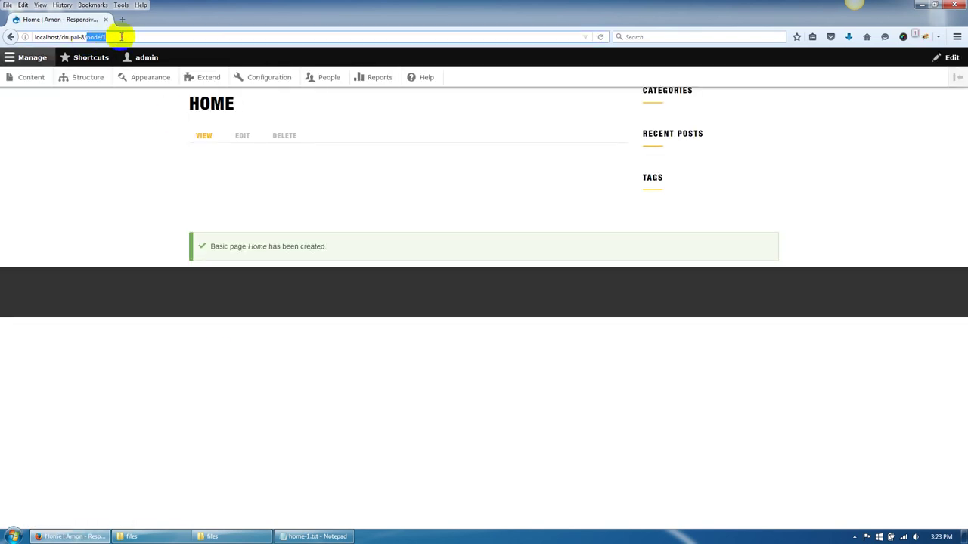
left_click(121, 187)
scroll(78, 158, "down", 1)
scroll(45, 72, "up", 1)
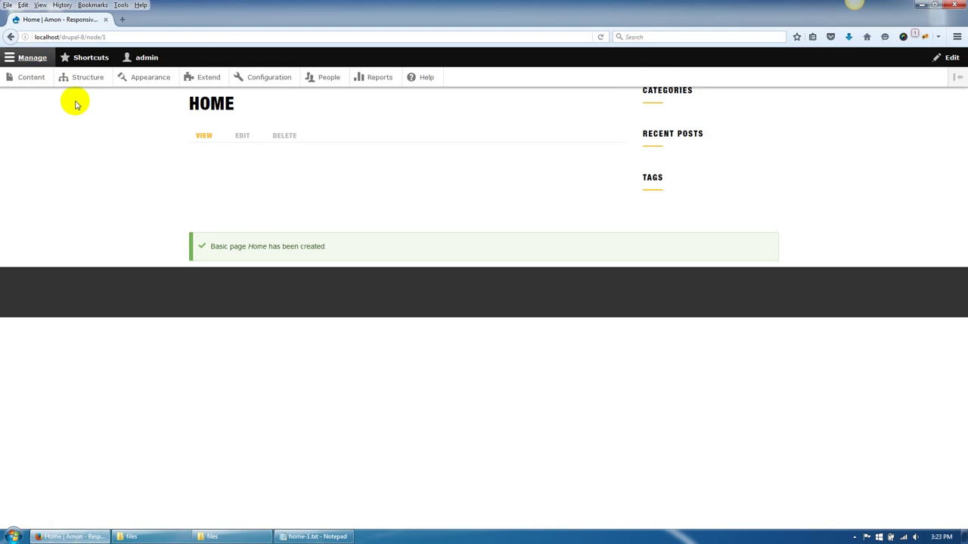
Place the Gavias Blockbuider Home block in the Before Full Width Content region of the block layout.
left_click(85, 77)
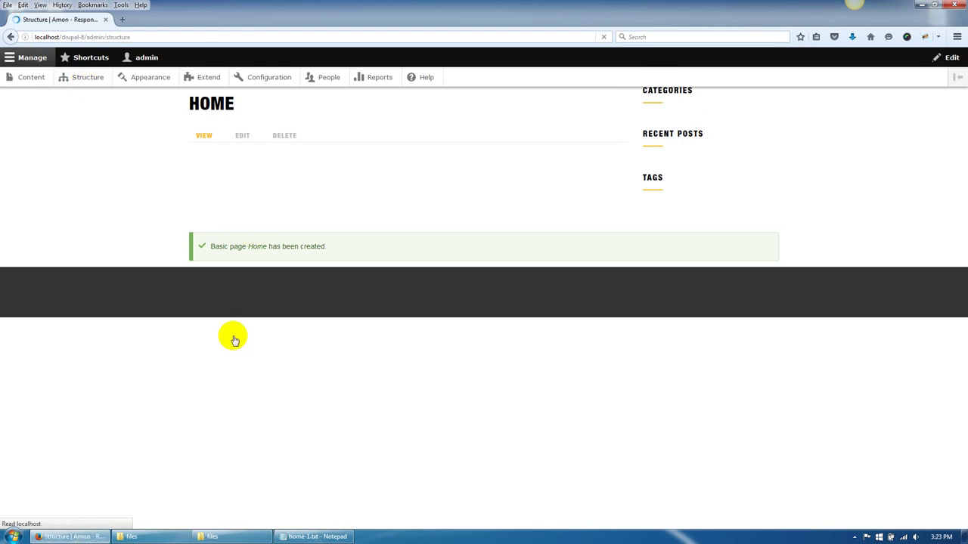
left_click(59, 154)
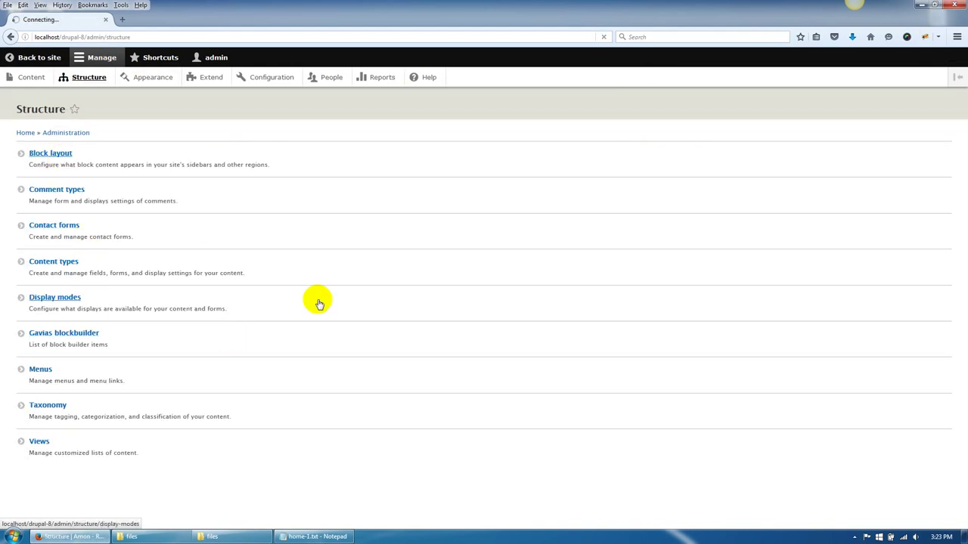
scroll(259, 359, "down", 15)
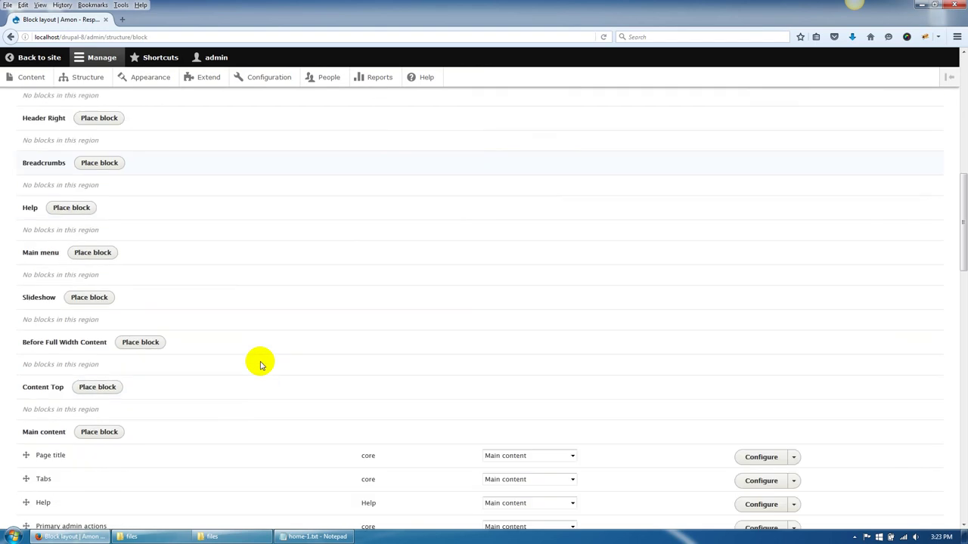
left_click_drag(22, 195, 108, 194)
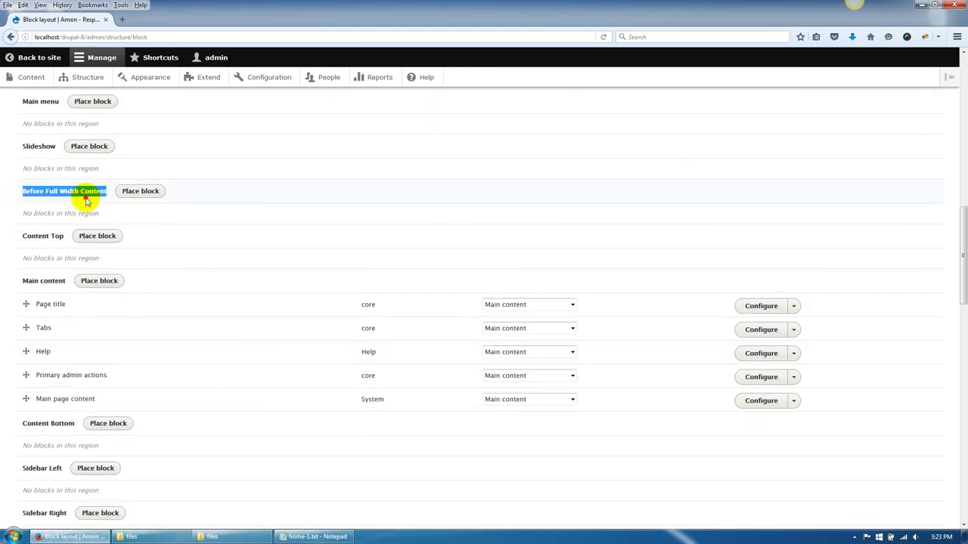
left_click(140, 191)
left_click(349, 166)
type("home")
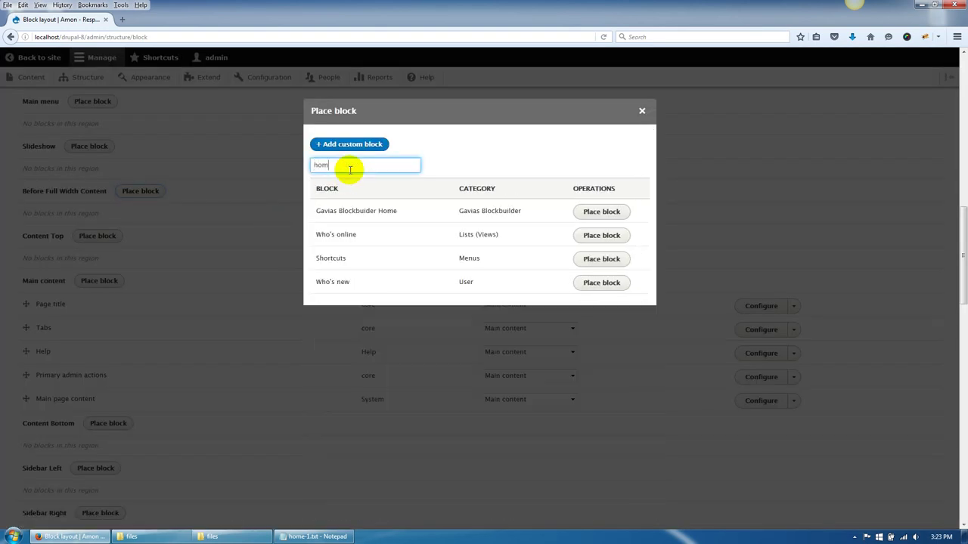
left_click(605, 212)
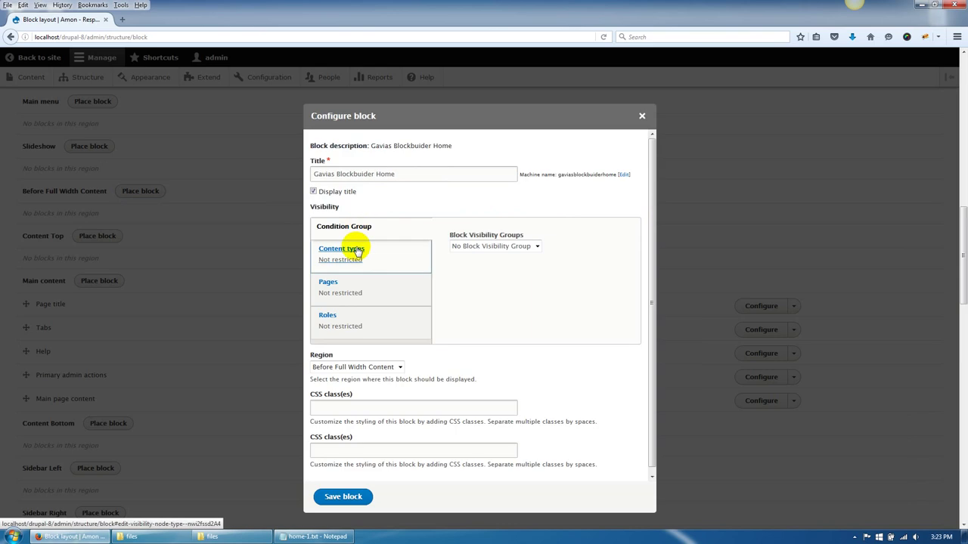
Hide the block's title, set its page visibility restriction to show for the listed pages and save the block.
left_click(346, 282)
left_click(314, 191)
left_click(484, 262)
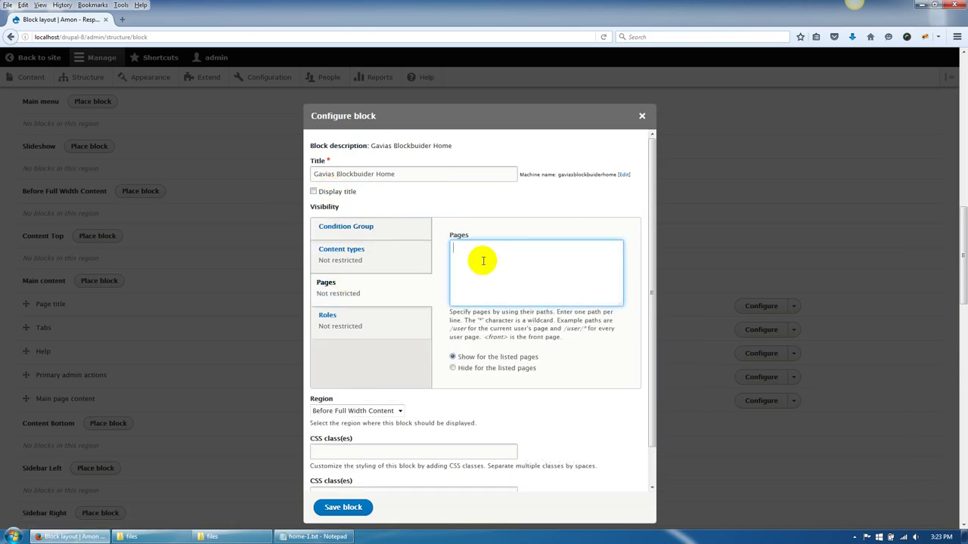
left_click(308, 512)
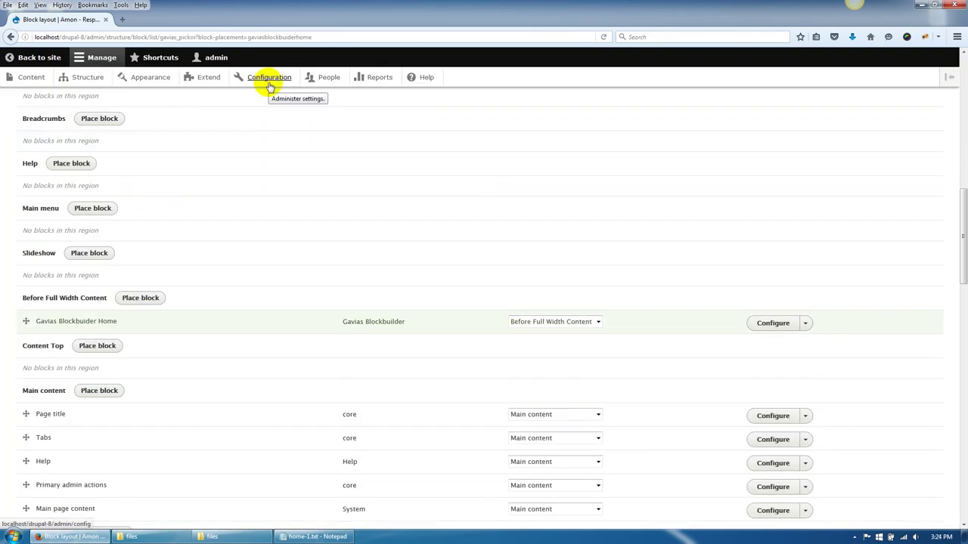
In the basic site settings, set the site name to "Pickor- Responsive Business Drupal Theme" and the default front page to /node/1, and save.
left_click(269, 85)
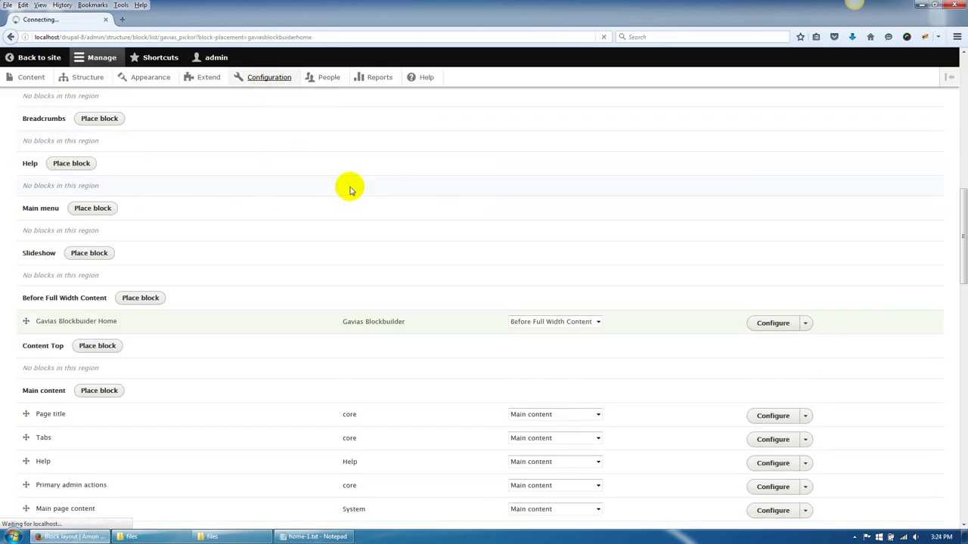
left_click(490, 224)
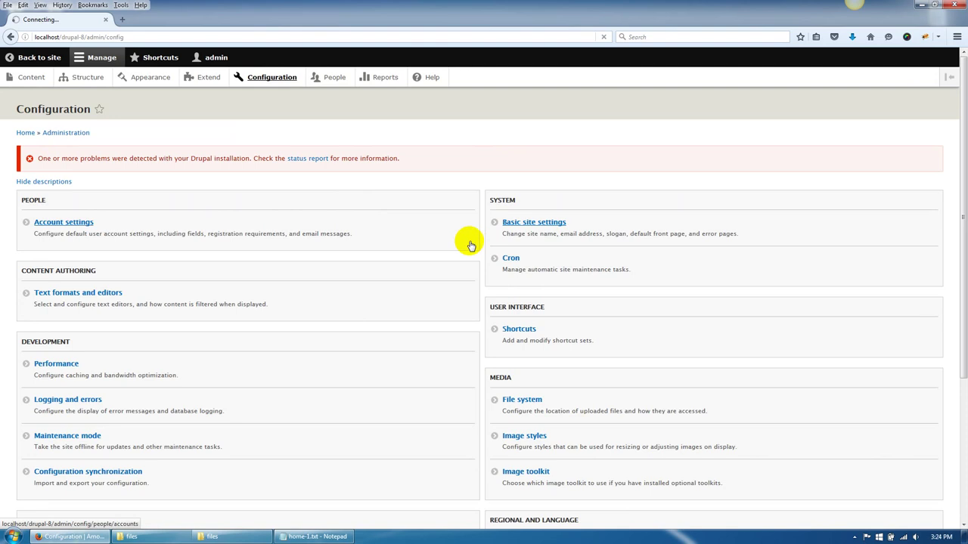
double_click(37, 188)
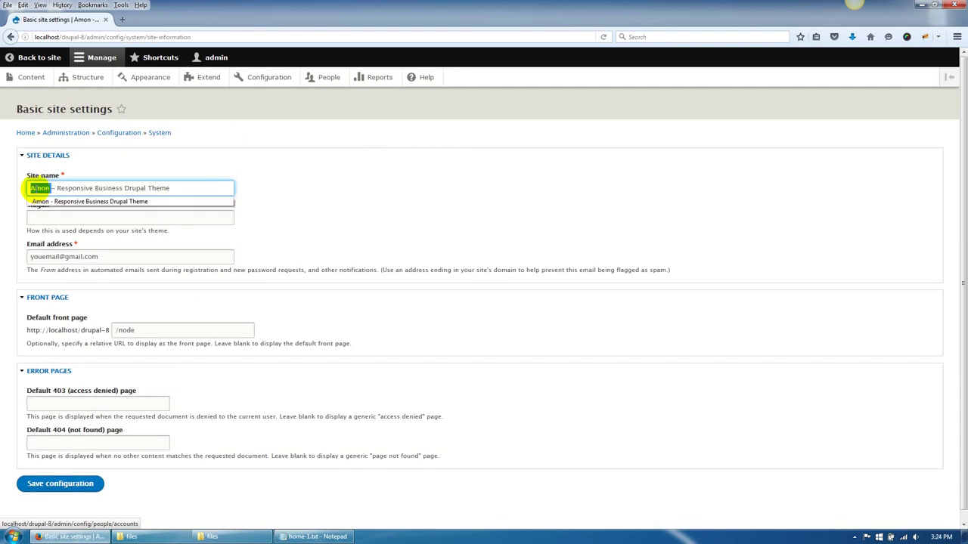
type("Pik")
left_click(133, 330)
type("/1")
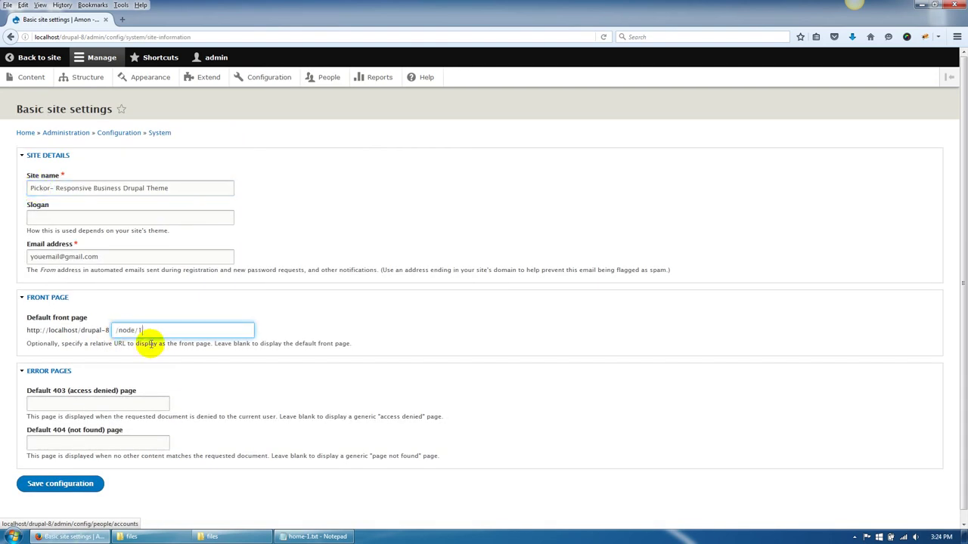
left_click(53, 482)
left_click_drag(27, 318, 89, 319)
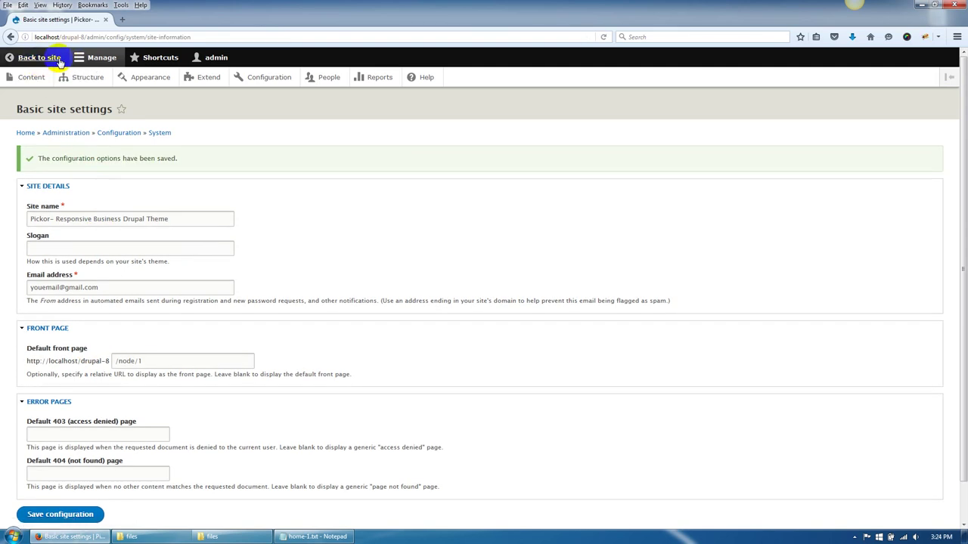
View the site's front page in a new tab and examine its sections down to the footer.
left_click_drag(88, 36, 122, 21)
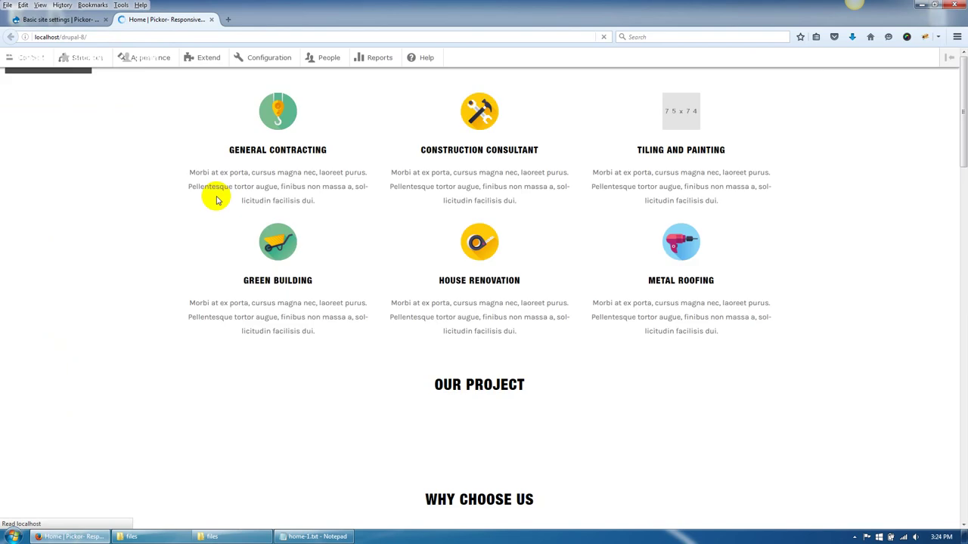
scroll(432, 250, "down", 10)
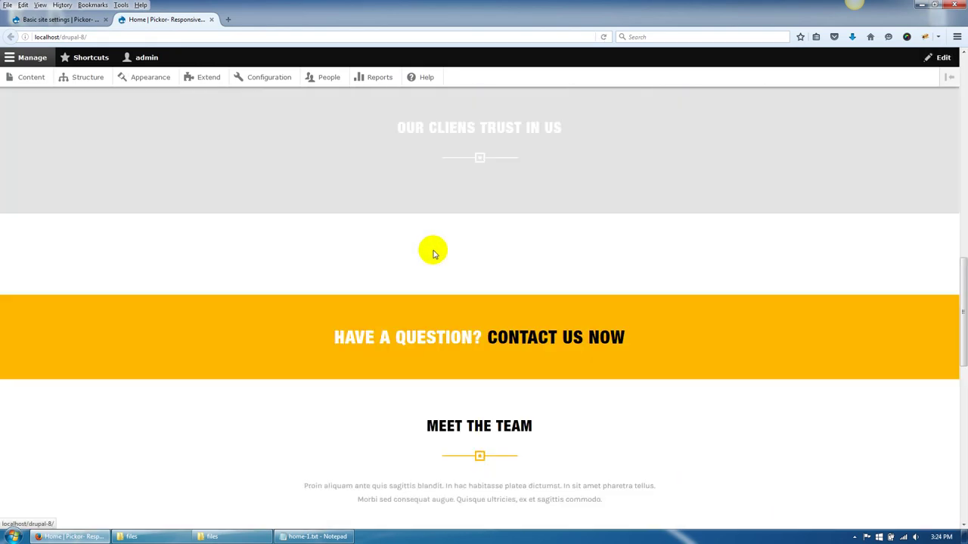
left_click_drag(963, 331, 961, 488)
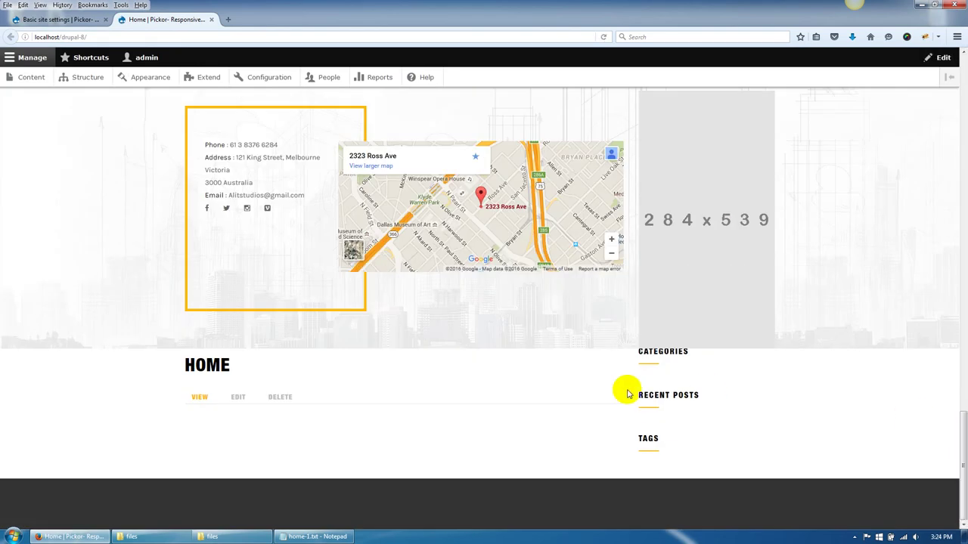
Place the Site branding block in the Branding region of the Gavias Pickor block layout and save it.
left_click(60, 20)
left_click(76, 36)
key("Return")
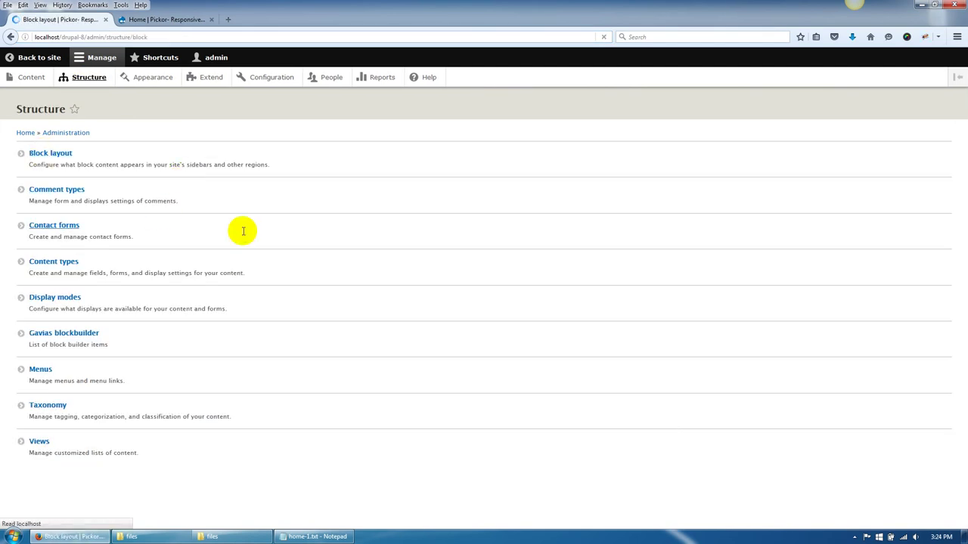
scroll(151, 242, "down", 3)
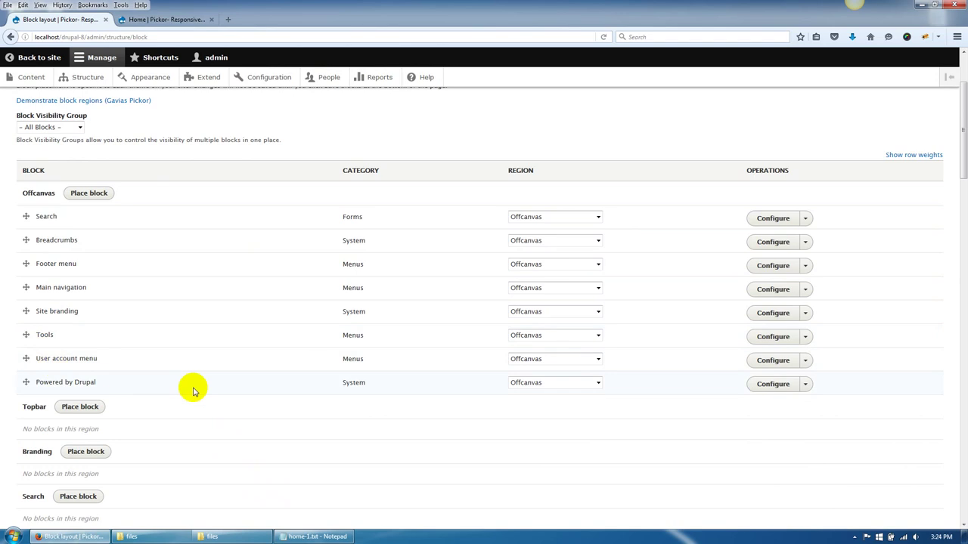
scroll(192, 391, "down", 5)
left_click(85, 280)
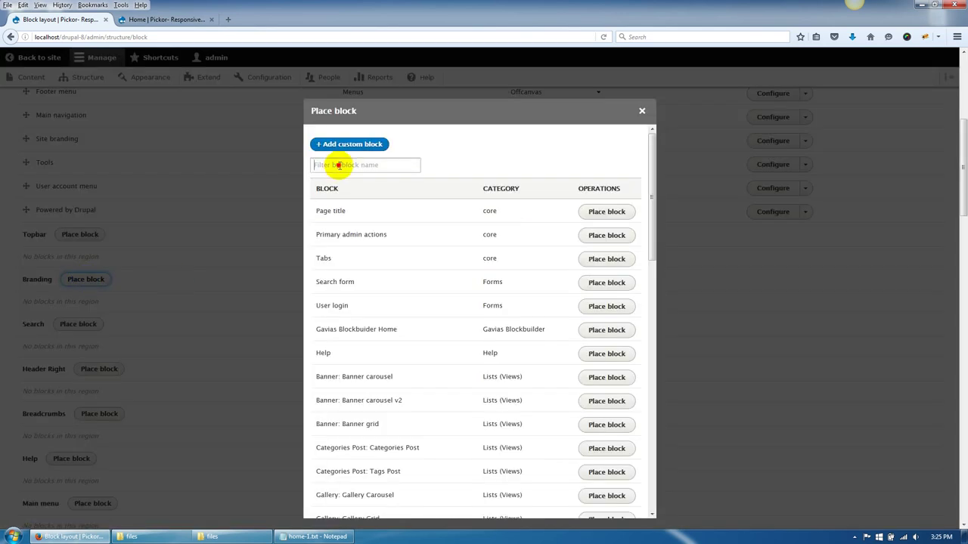
left_click(335, 164)
type("bra")
left_click_drag(356, 211, 318, 210)
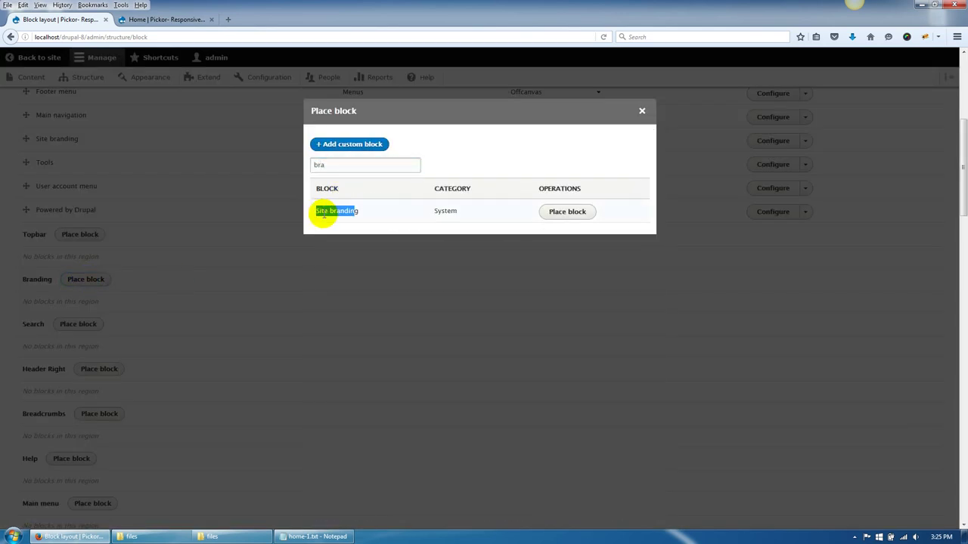
left_click(567, 211)
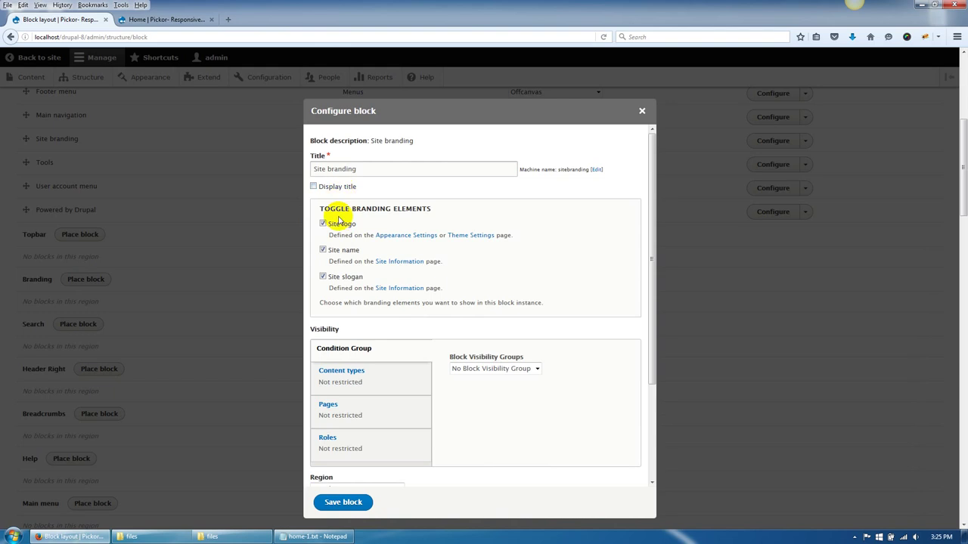
left_click(342, 502)
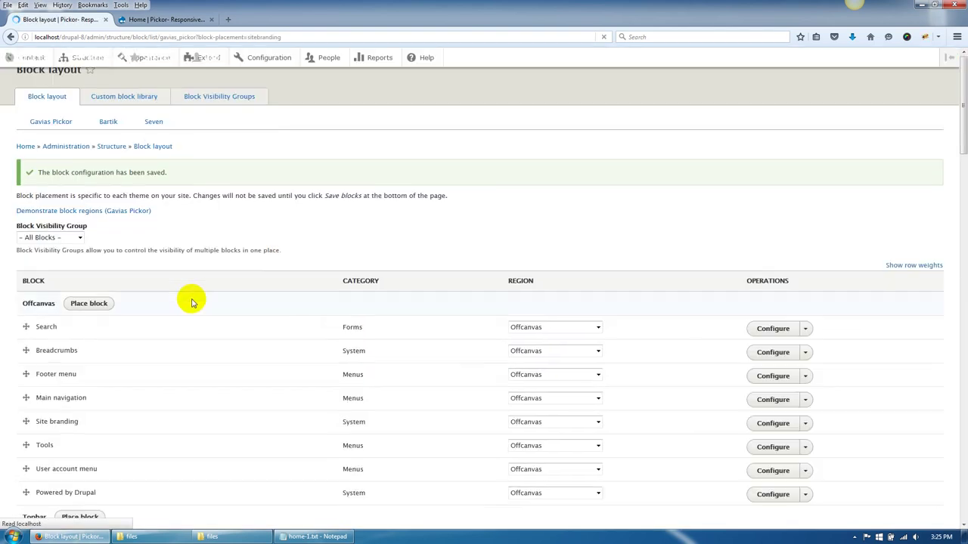
Place the Search form block in the Search region with its title hidden and save it.
left_click(82, 346)
left_click(371, 164)
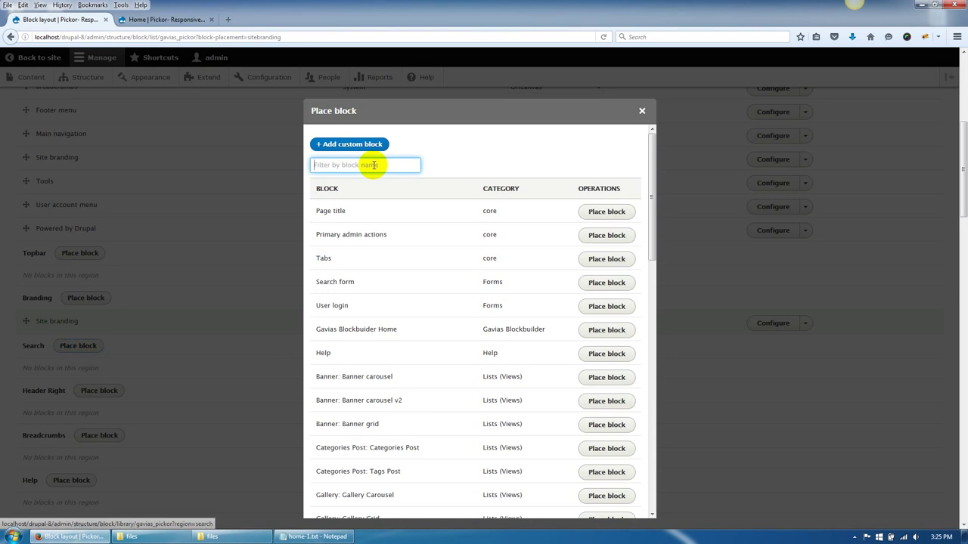
type("sear")
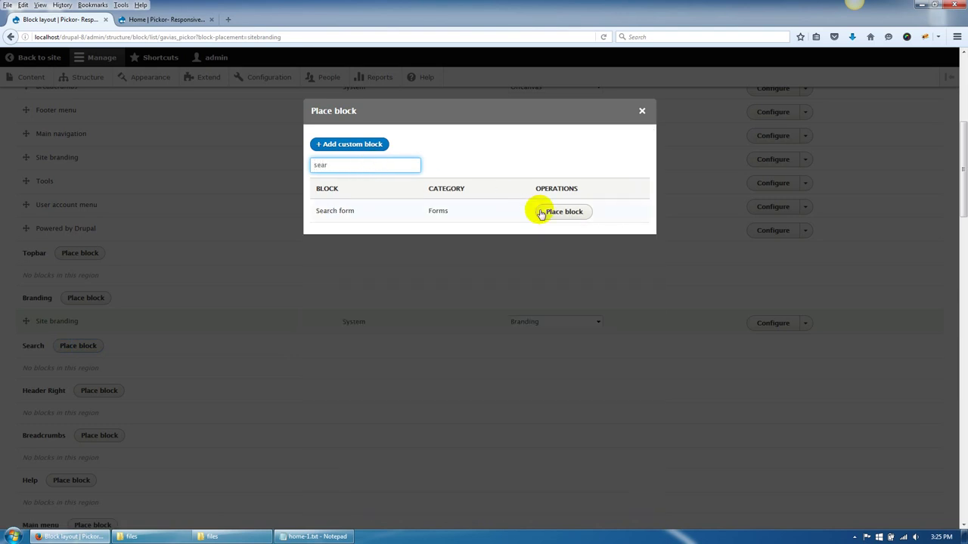
left_click(540, 214)
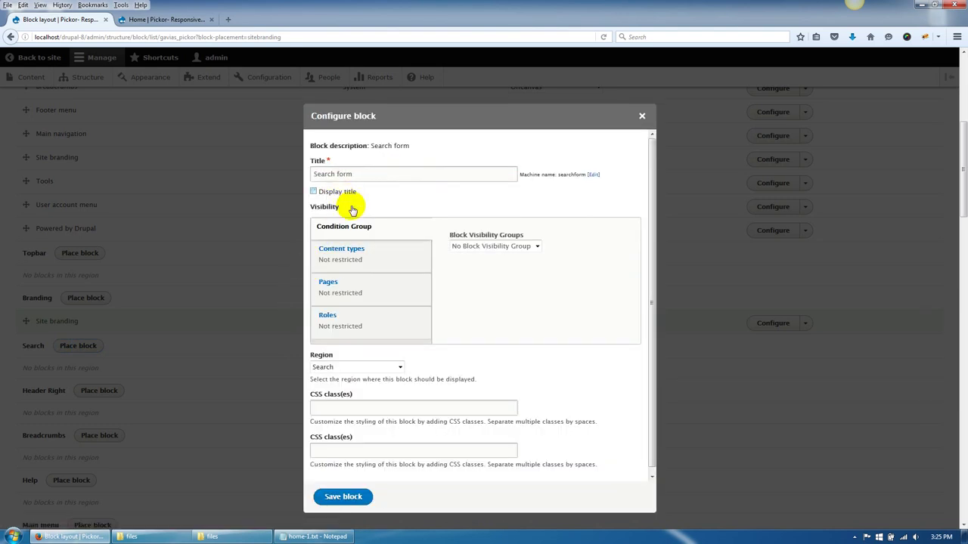
left_click(337, 496)
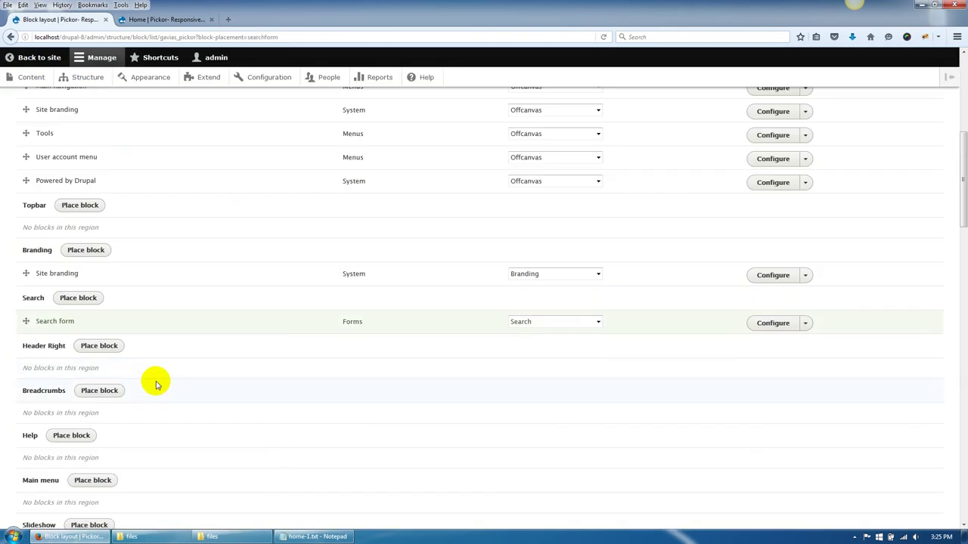
Place the Main navigation block in the Main menu region with its title hidden and save it.
scroll(64, 318, "down", 1)
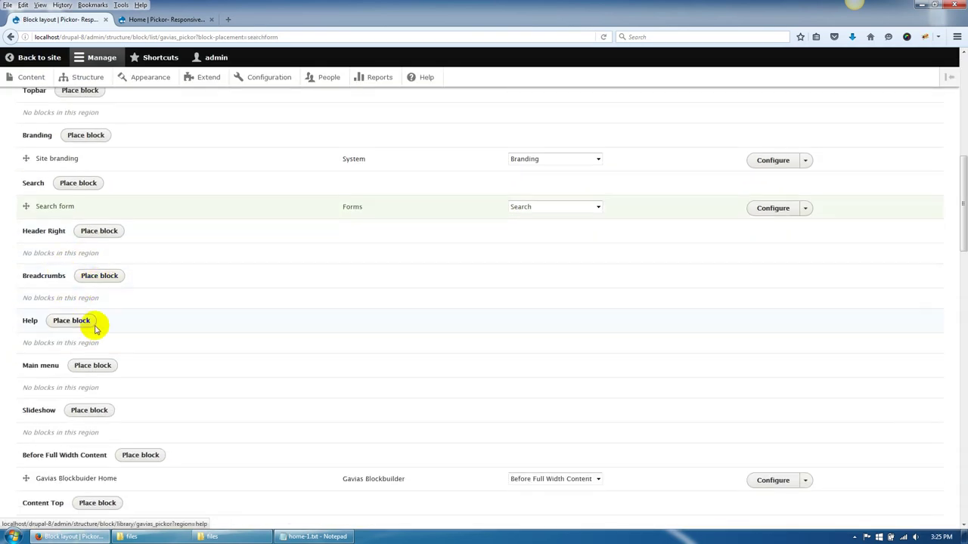
scroll(93, 324, "down", 1)
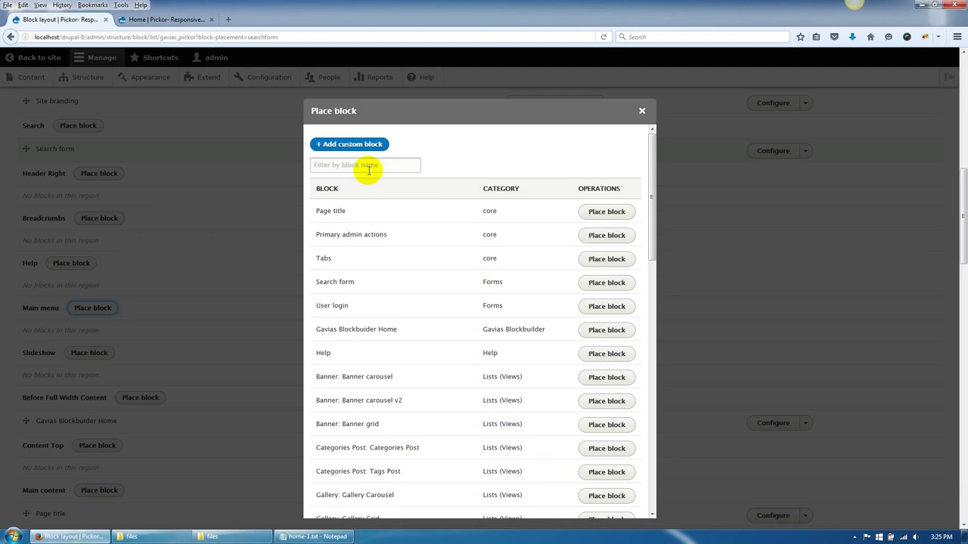
left_click(368, 167)
type("m")
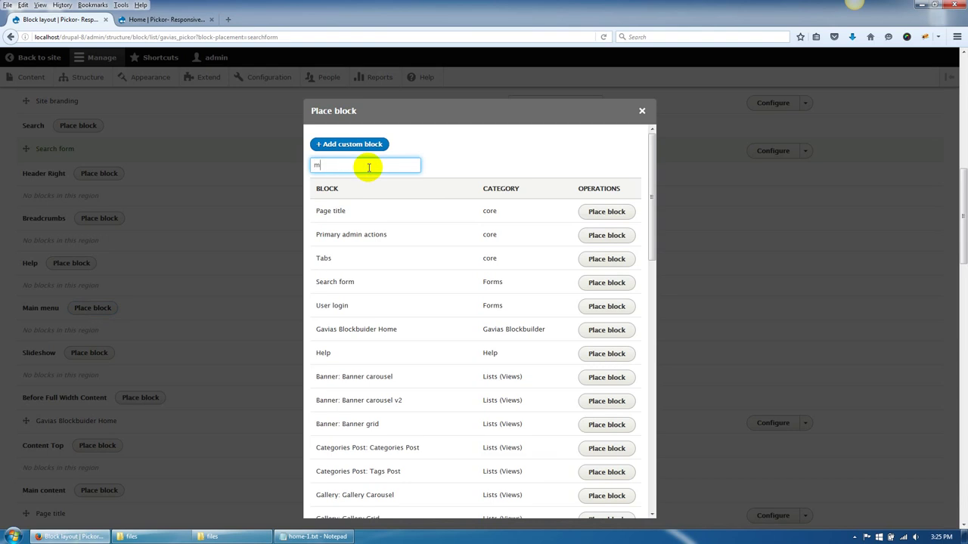
type("ain")
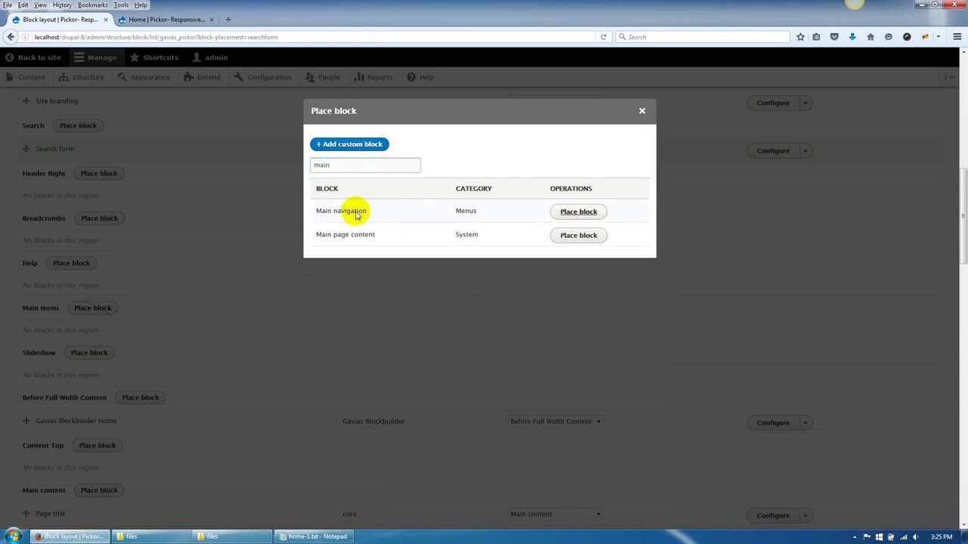
left_click(352, 211)
left_click(350, 502)
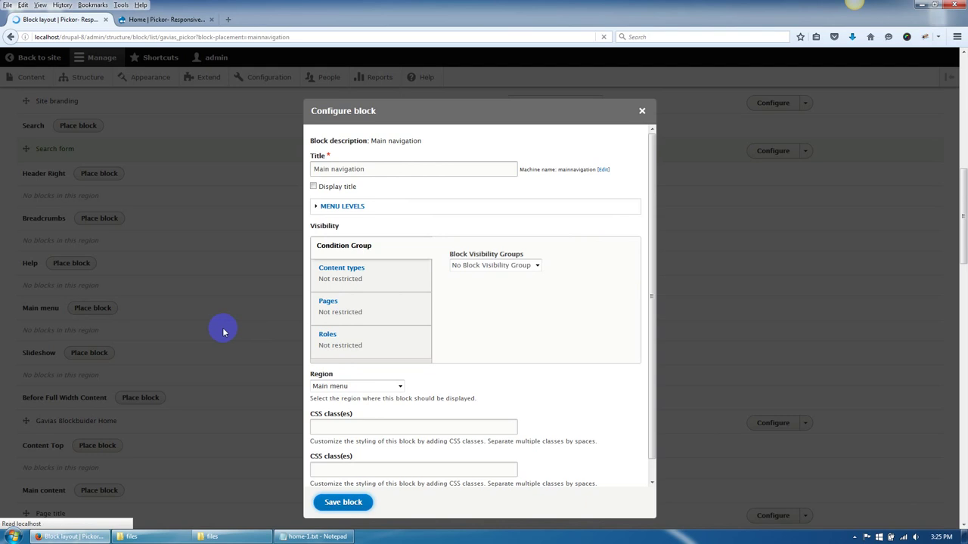
Reload the site's front page and examine the header with the newly placed blocks.
scroll(222, 333, "down", 3)
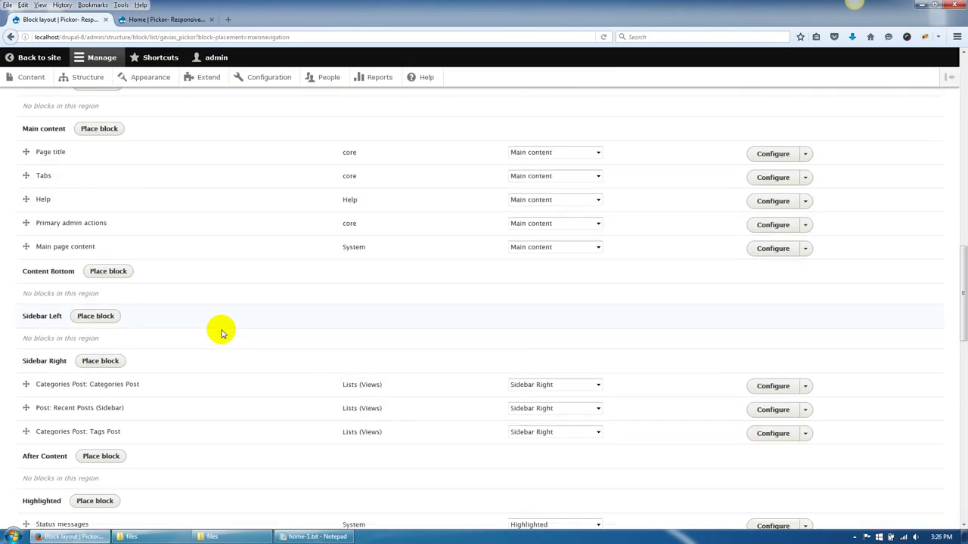
scroll(961, 303, "up", 10)
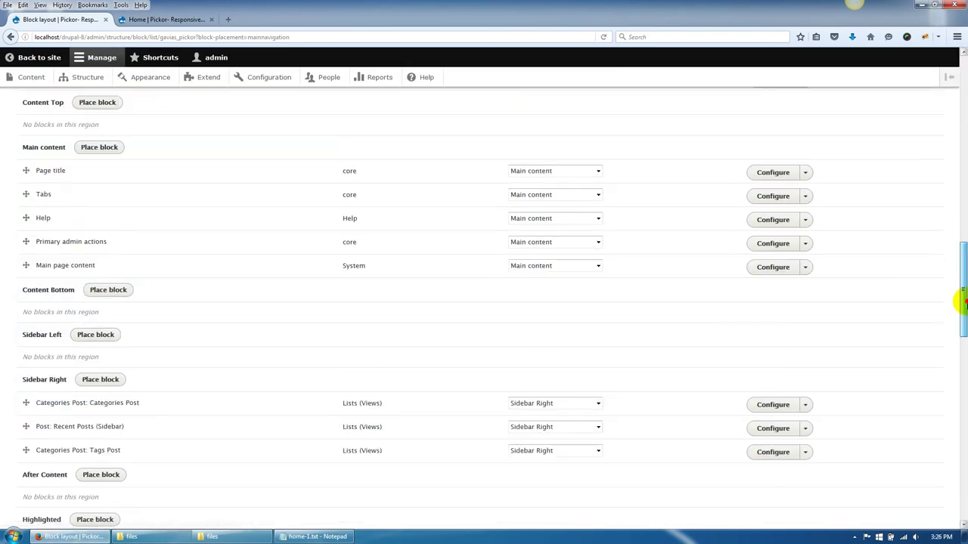
left_click(162, 19)
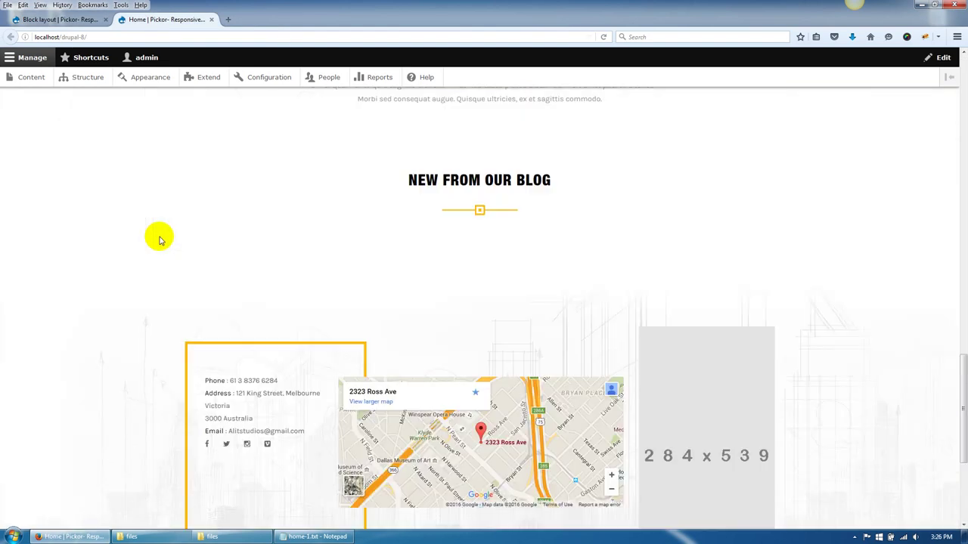
scroll(158, 236, "up", 10)
left_click(602, 38)
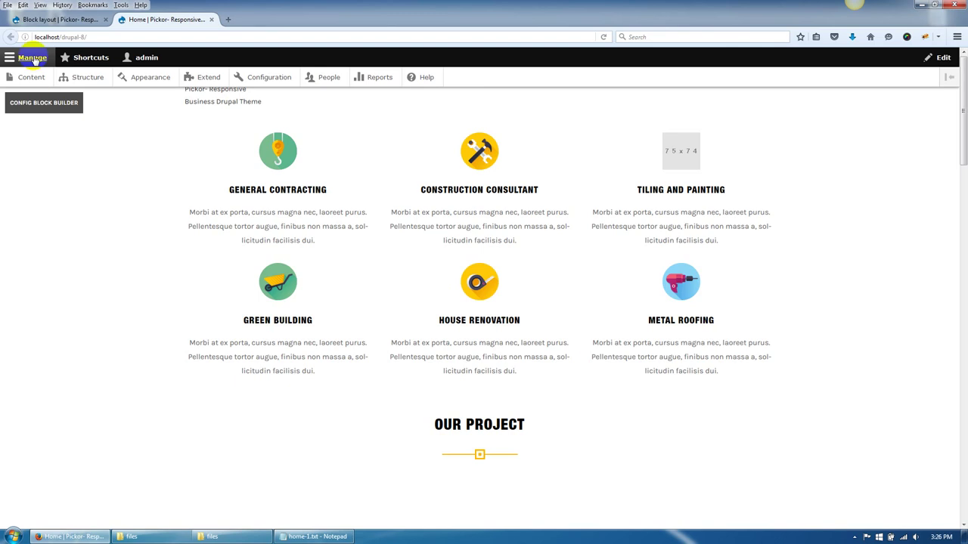
Turn off the site name and site slogan in the Branding region's Site branding block, save it and check the front page.
left_click(53, 20)
scroll(199, 330, "down", 5)
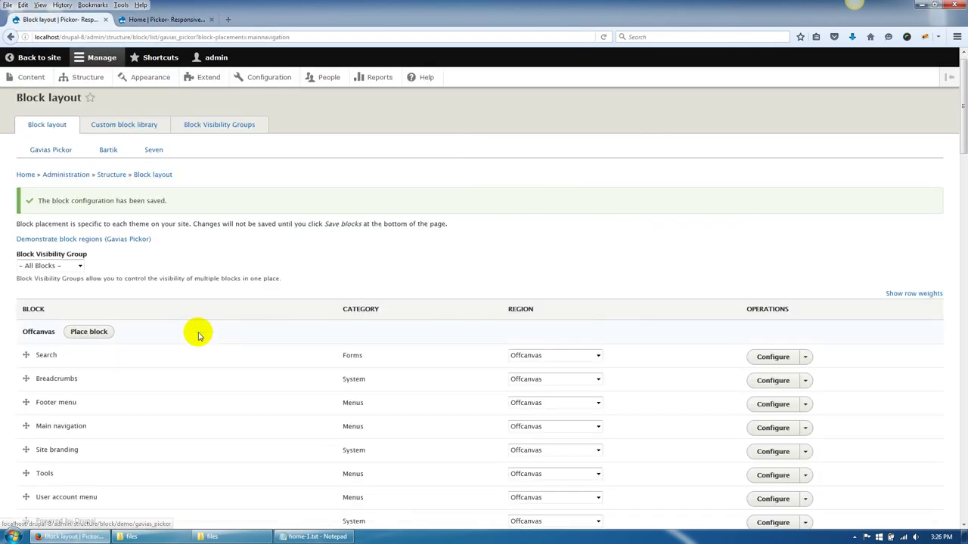
left_click(772, 398)
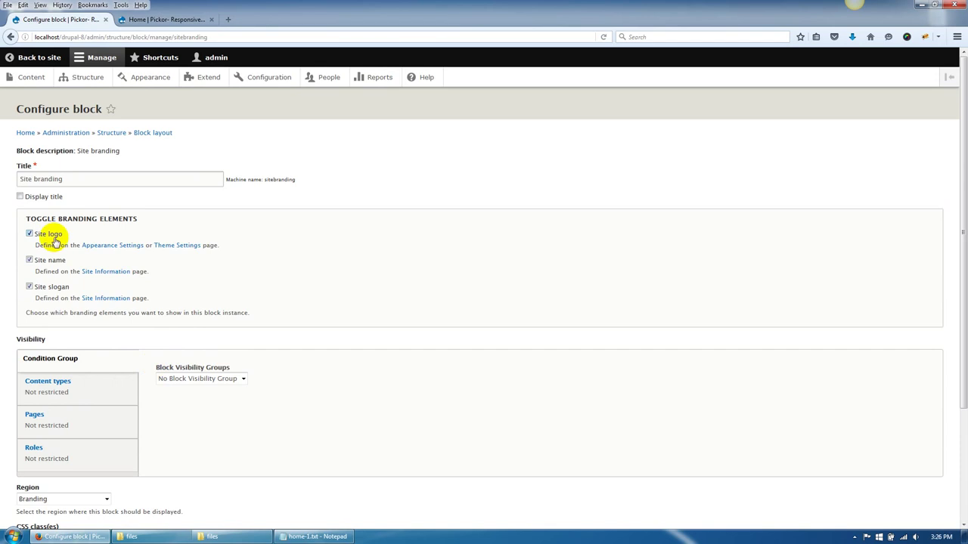
scroll(54, 302, "down", 5)
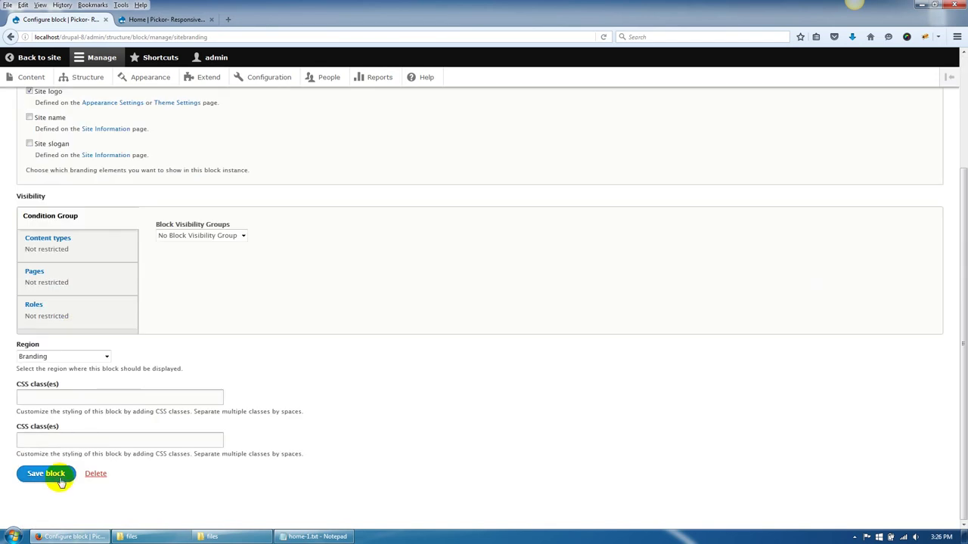
left_click(56, 474)
left_click(155, 20)
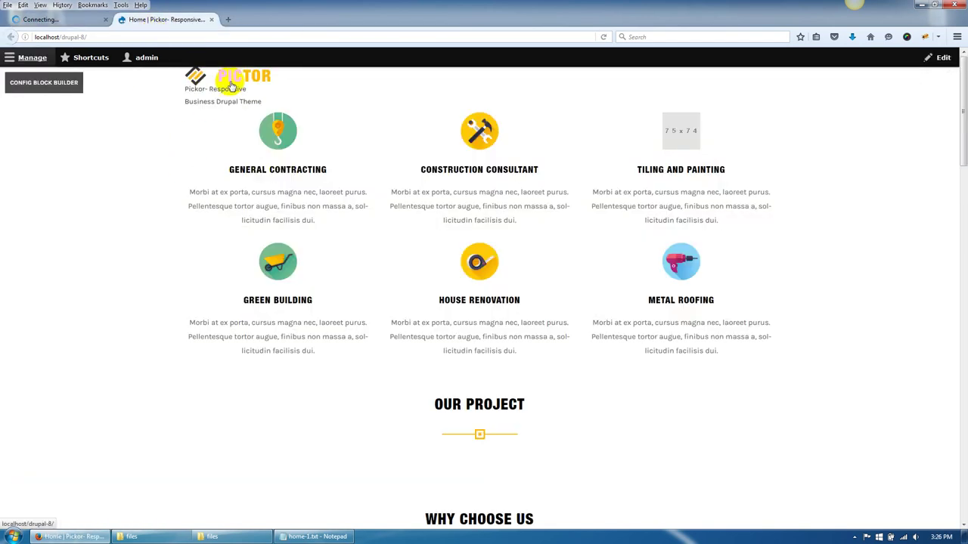
left_click(233, 81)
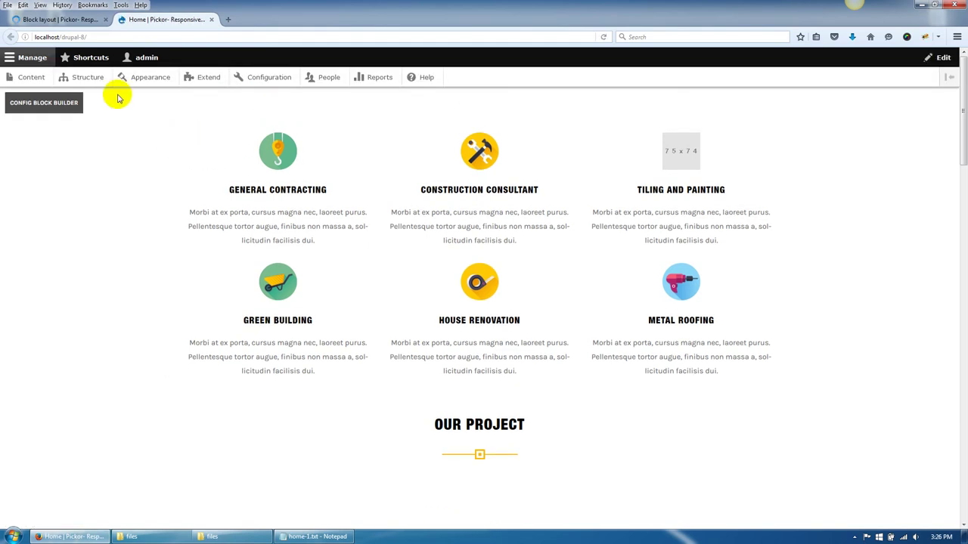
Open the Main navigation menu for editing from the site's menu administration.
left_click(53, 21)
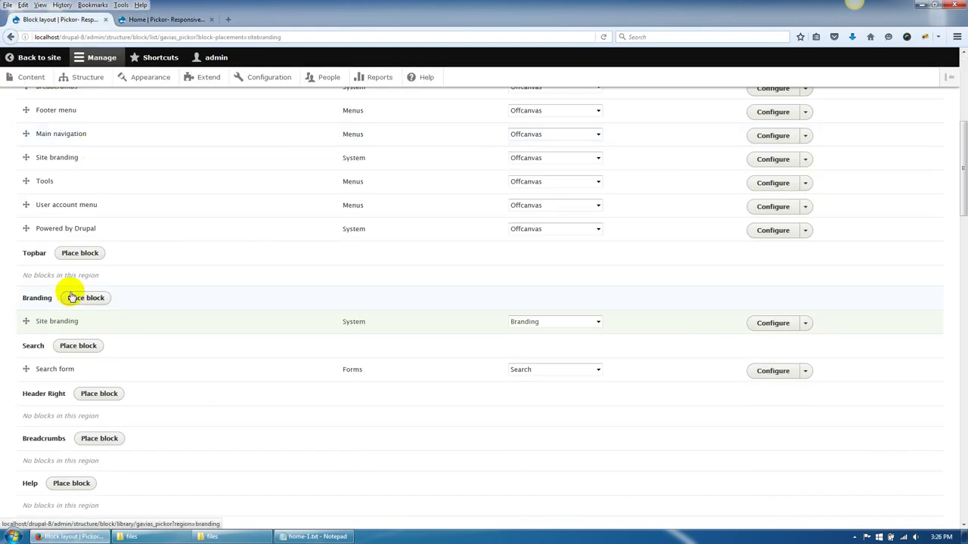
scroll(54, 408, "down", 5)
left_click(88, 77)
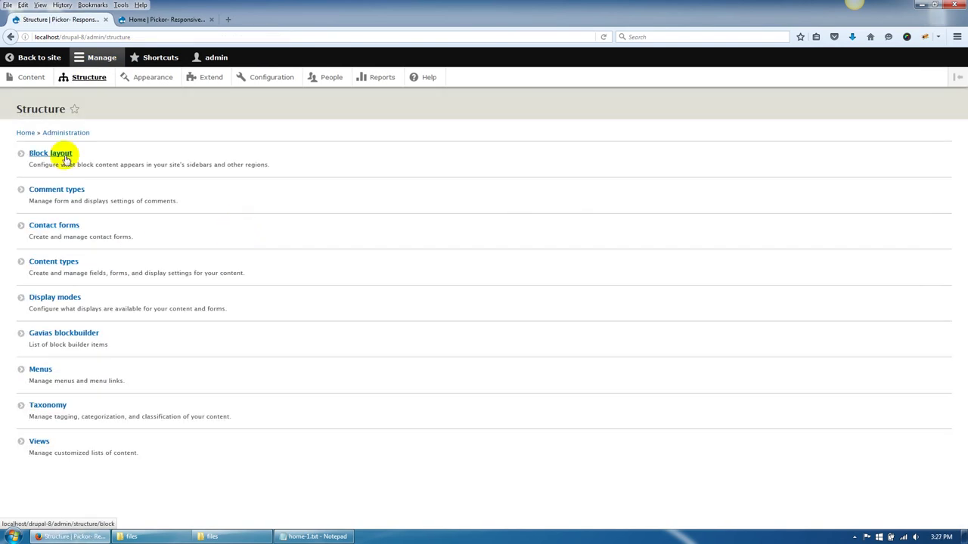
left_click(174, 382)
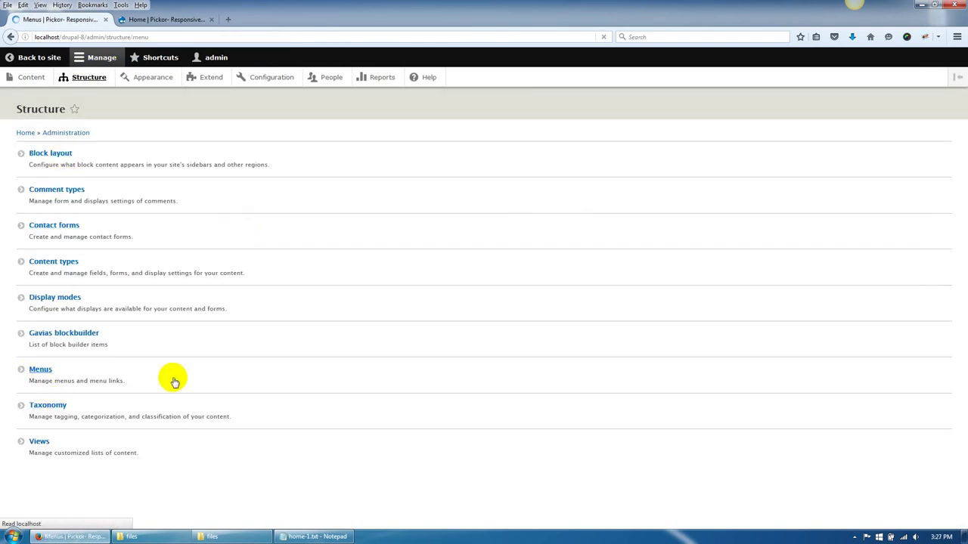
left_click(700, 262)
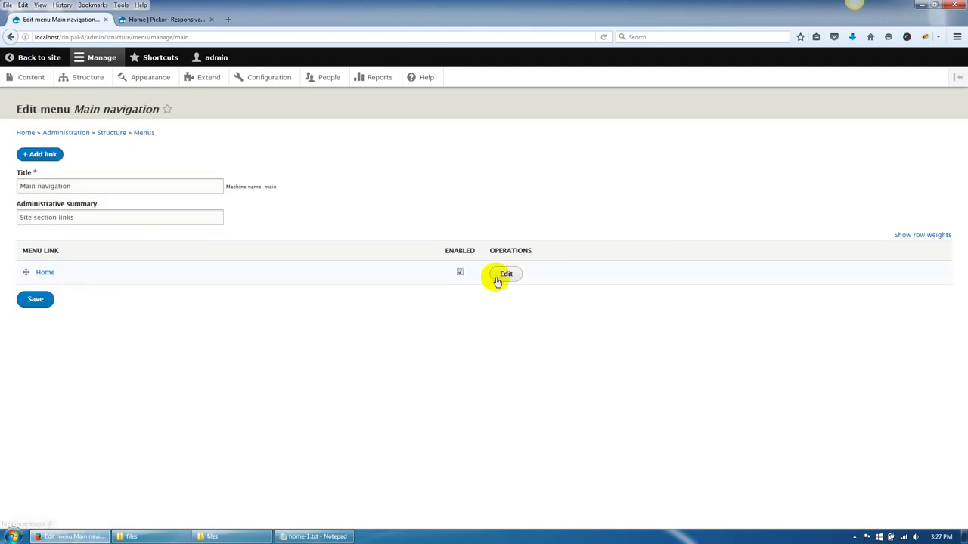
Add a link titled "Menu Item 1" pointing to # to the Main navigation menu and save it.
left_click(51, 159)
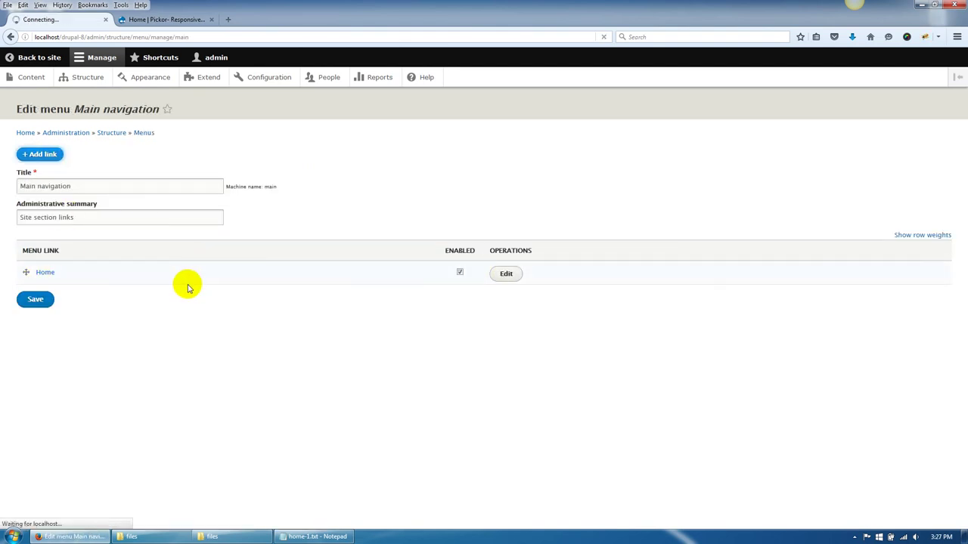
left_click(130, 166)
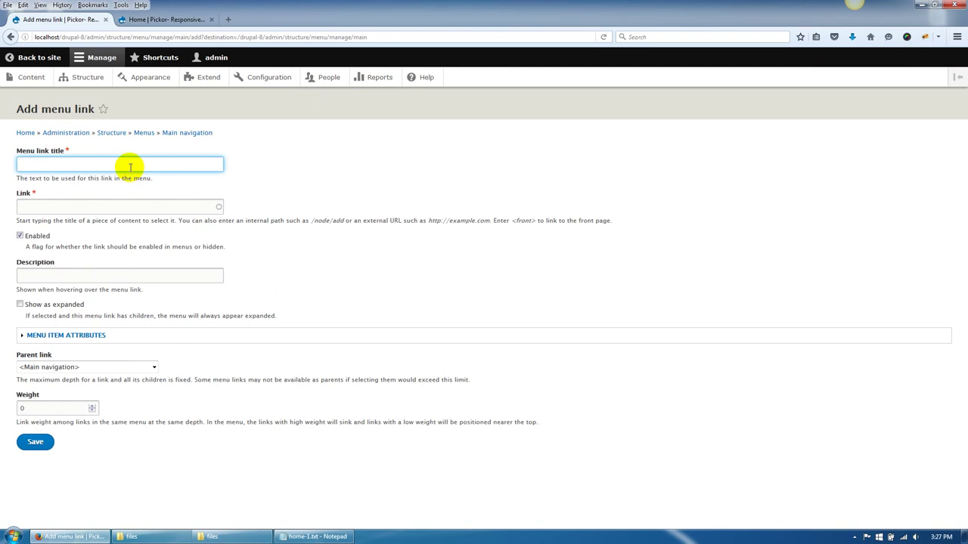
type("Menu Item 1")
left_click(106, 204)
type("#")
left_click(33, 445)
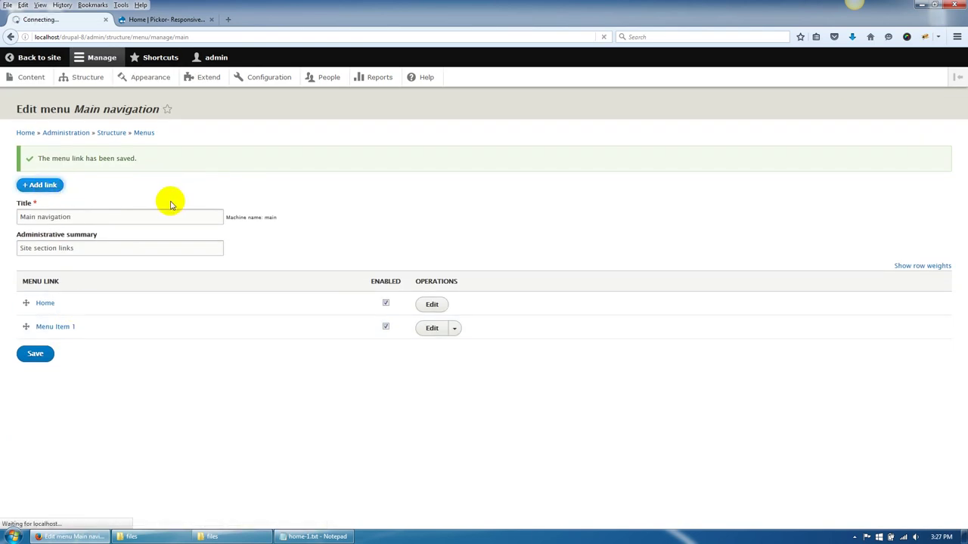
Add a link titled "Menu Item 2" pointing to # to the Main navigation menu and save it.
left_click(74, 163)
type("Menu Item ")
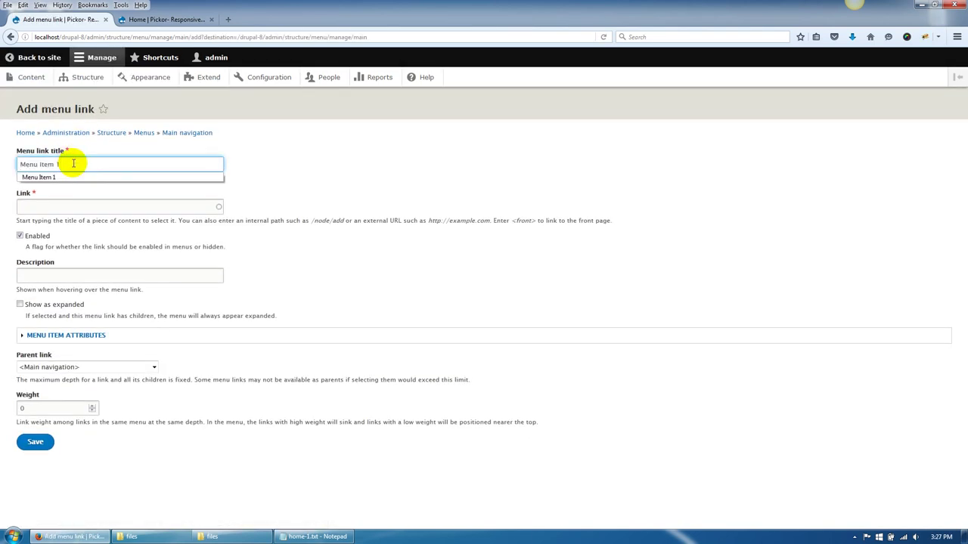
type("2")
left_click(35, 441)
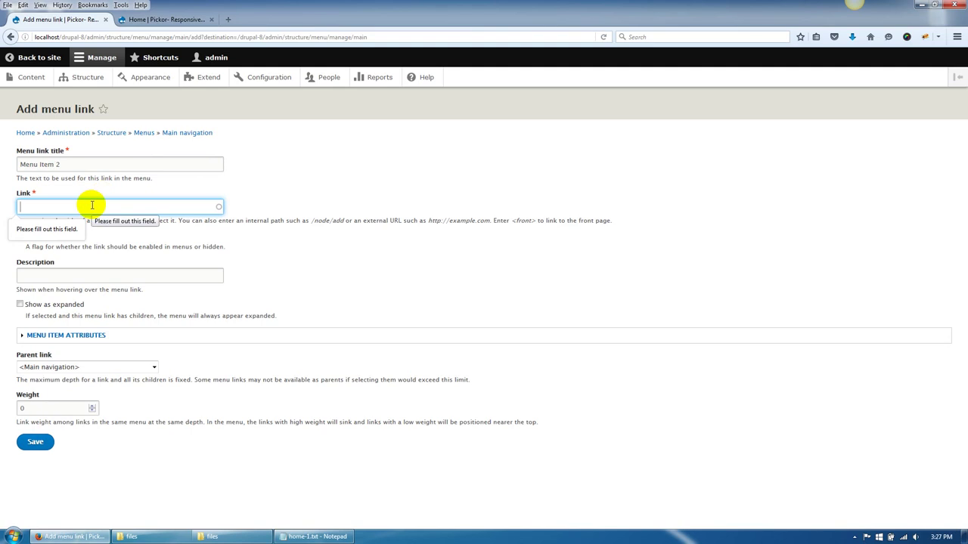
type("#")
left_click(35, 442)
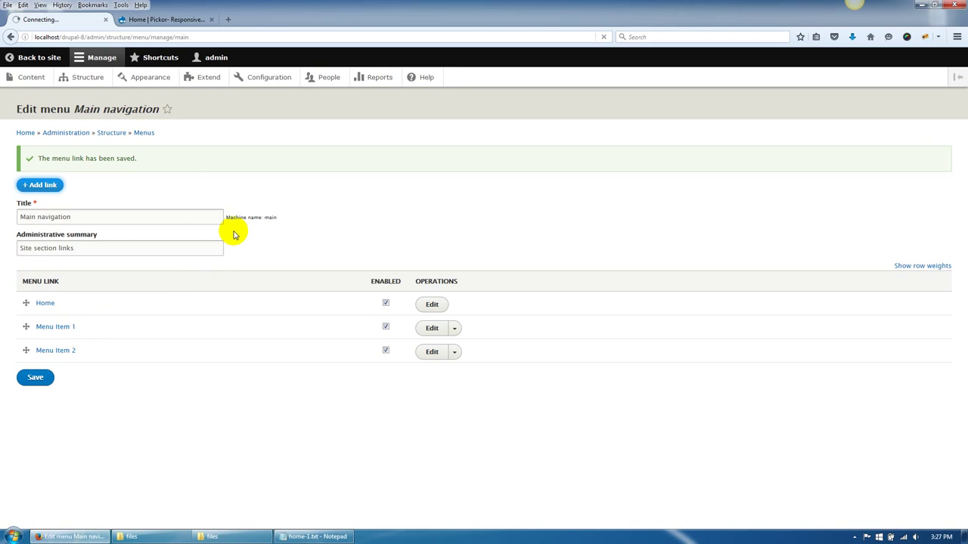
Add a link titled "Menu Item 3" pointing to # to the Main navigation menu and save it.
left_click(48, 185)
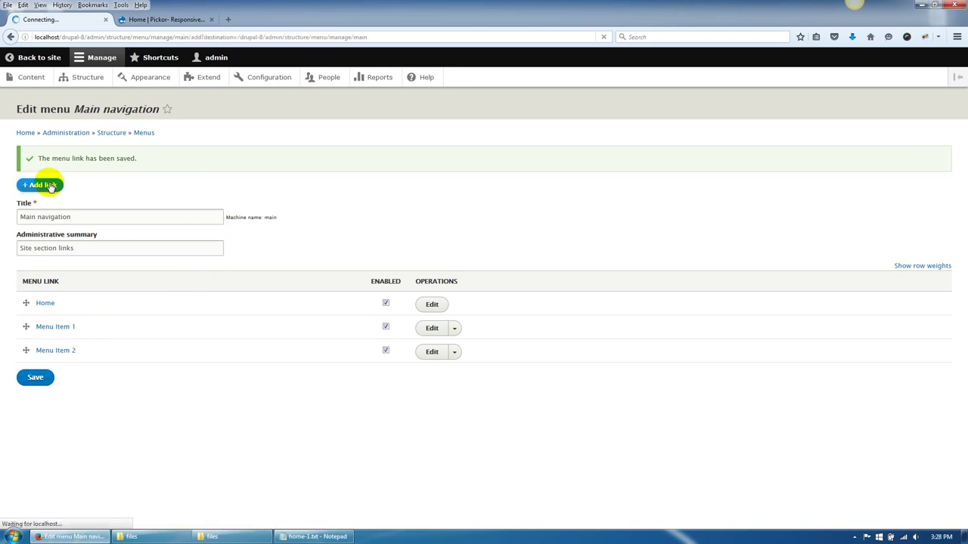
left_click(52, 164)
type("Menu Item 3")
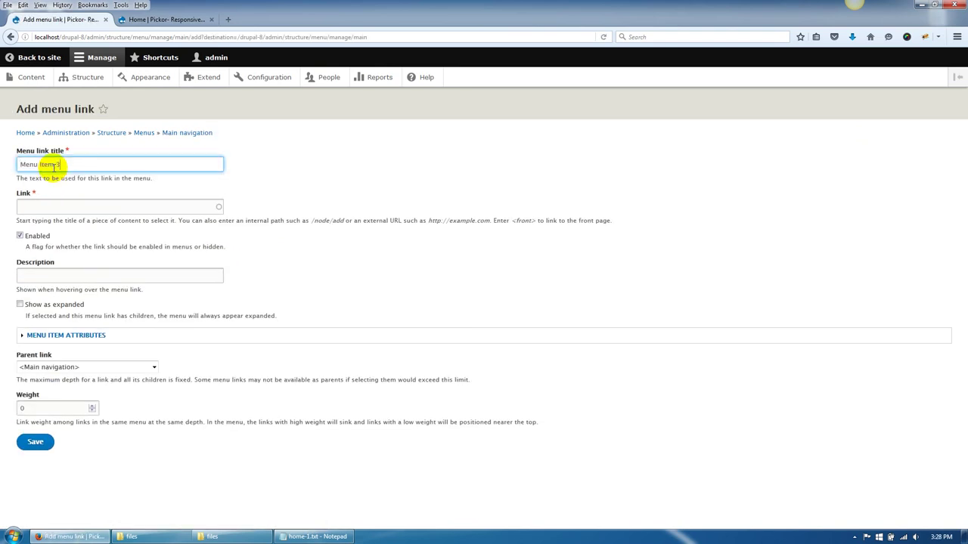
left_click(75, 208)
type("#")
left_click(35, 442)
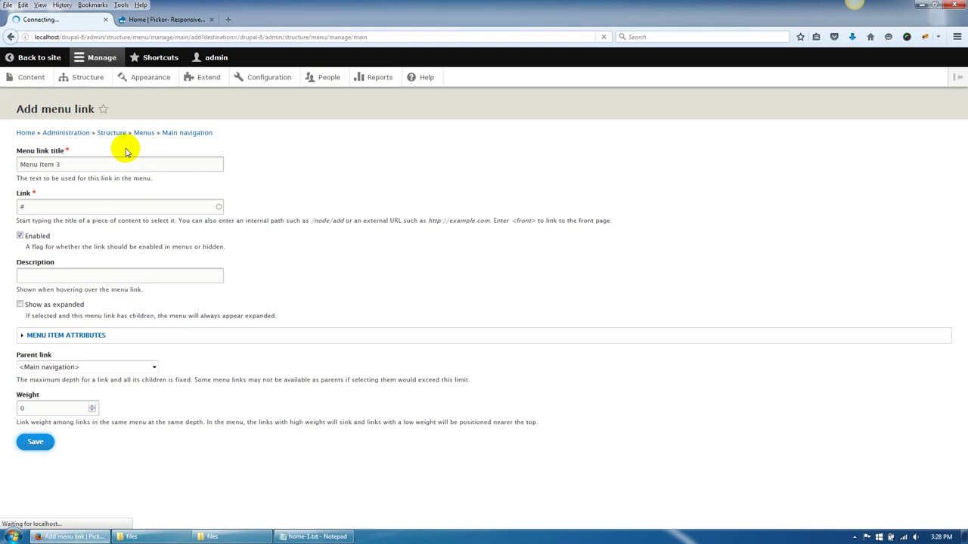
Check the header on the front page and open the Gavias Pickor theme's settings.
left_click(163, 19)
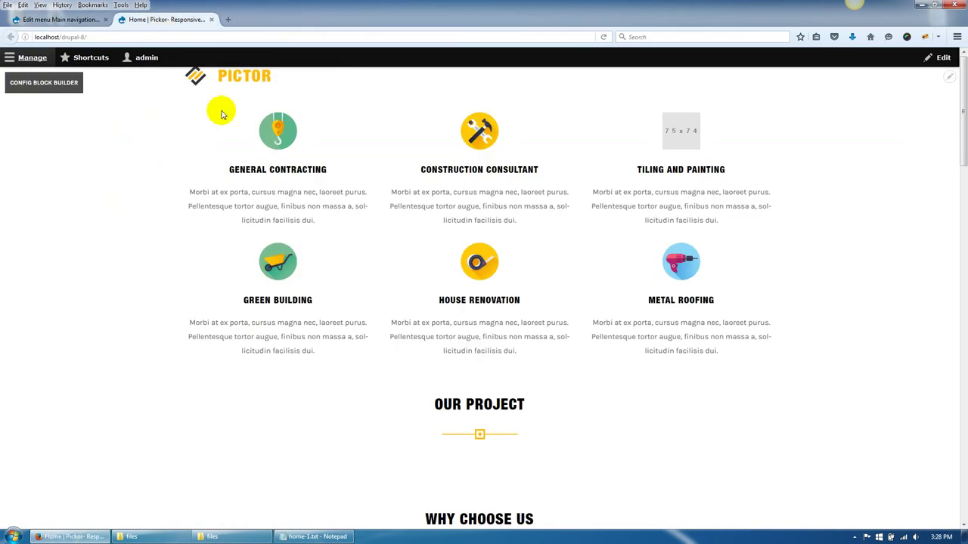
left_click(234, 79)
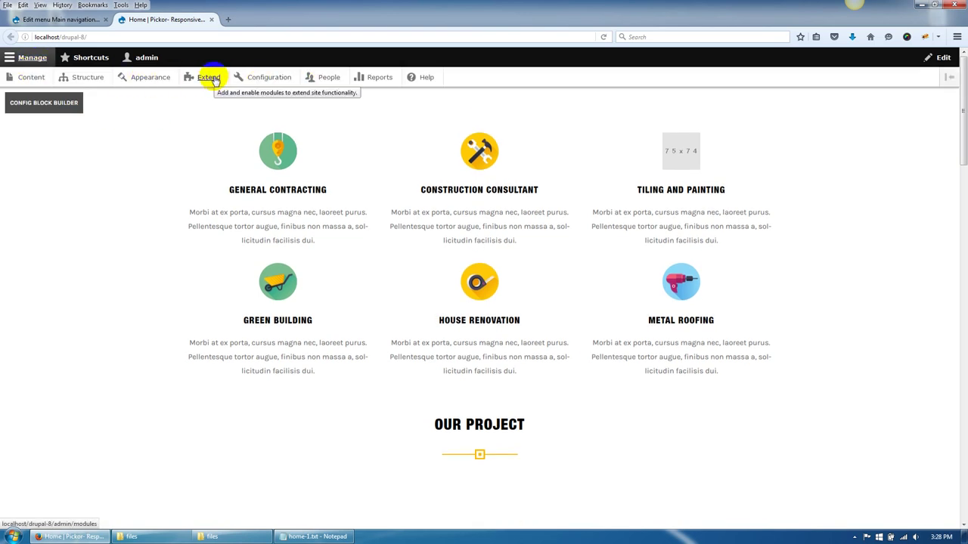
left_click(139, 78)
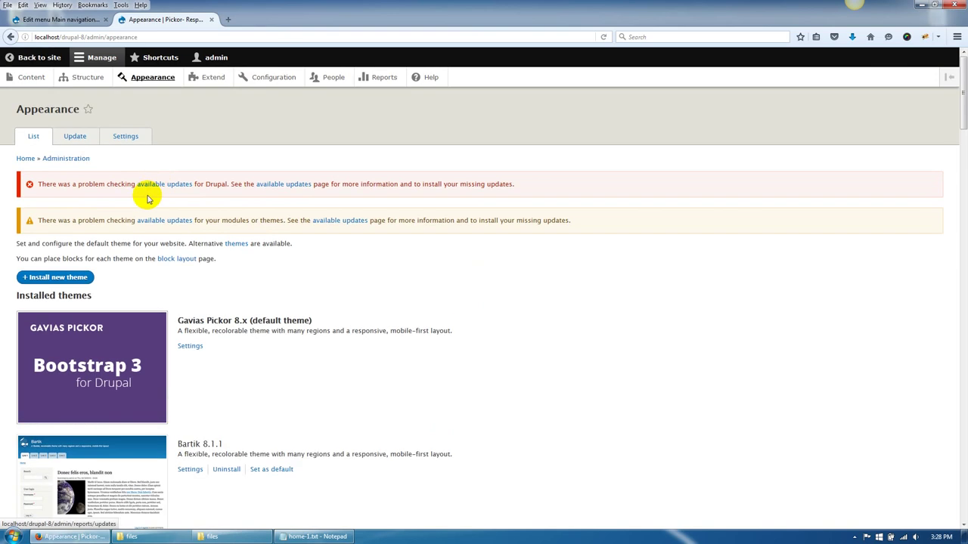
left_click(191, 346)
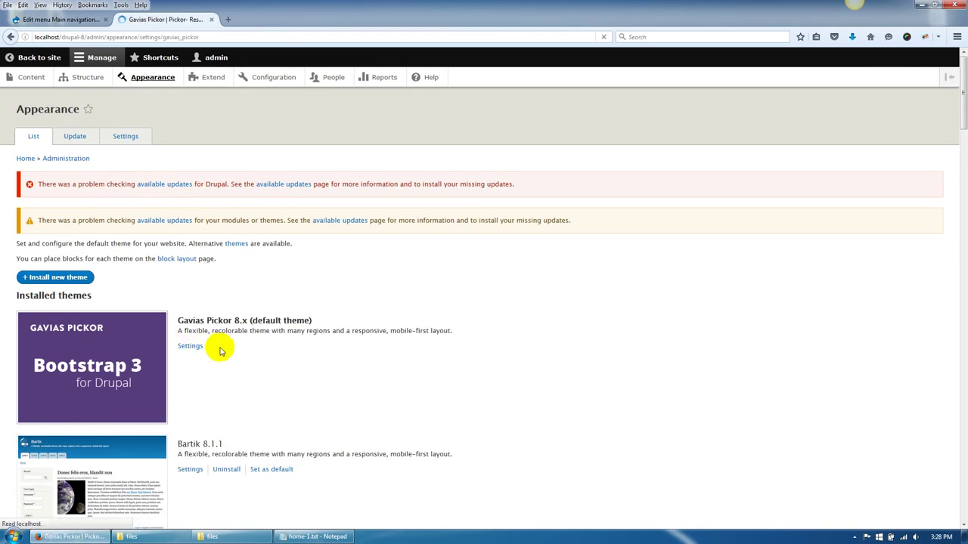
Set the theme's default header to "Header v3: Background White - Container Width" and save the configuration.
left_click(83, 243)
left_click(195, 241)
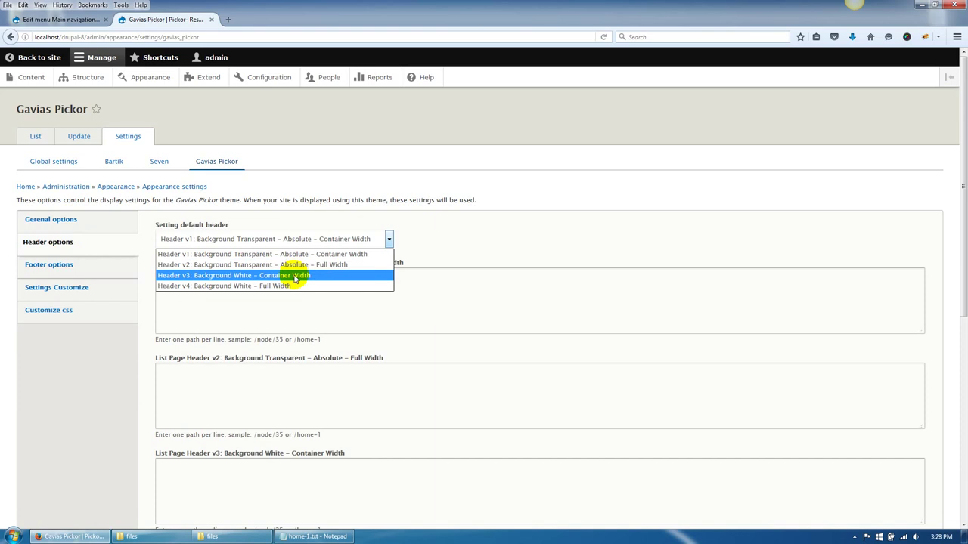
left_click(236, 275)
scroll(80, 405, "down", 5)
scroll(159, 325, "up", 3)
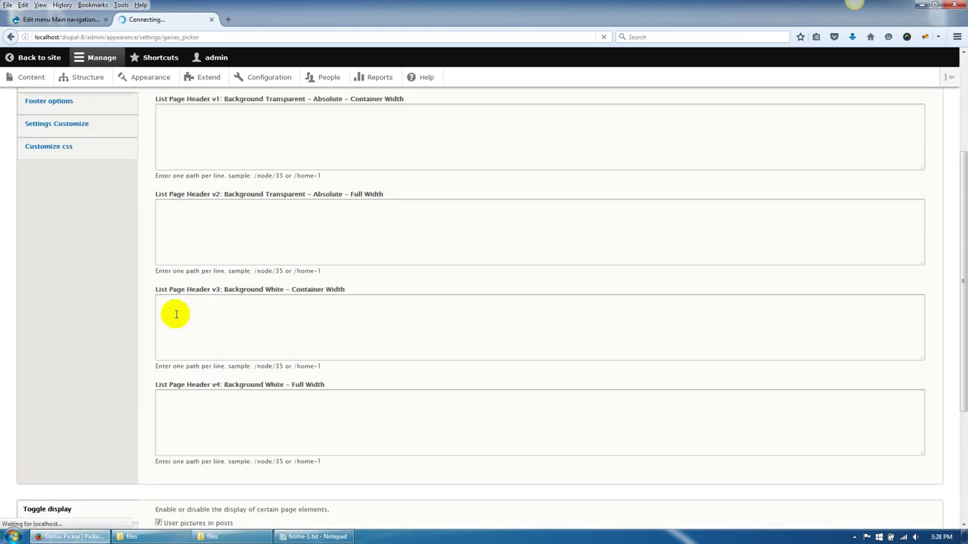
scroll(175, 313, "up", 3)
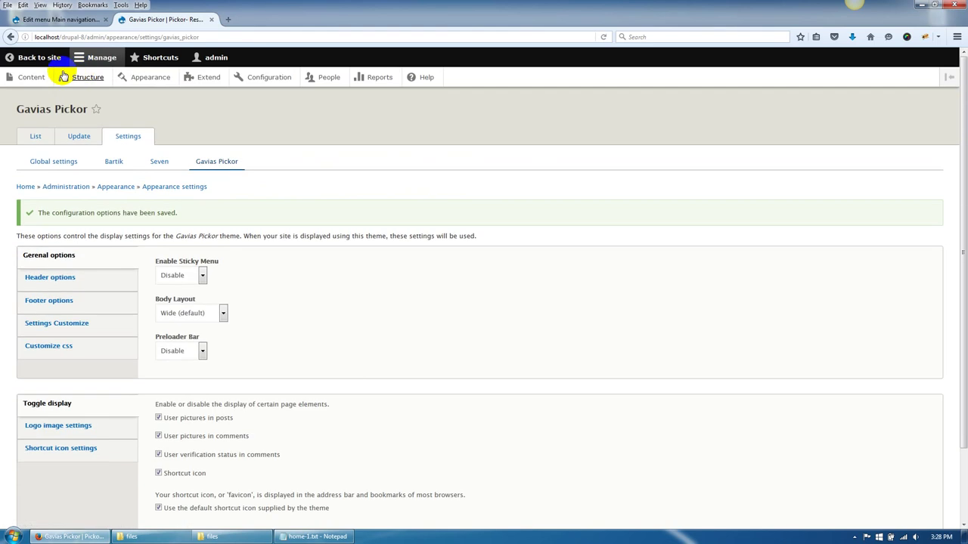
Examine the front page's header menu, search icon, and the page title and tabs below the contact section.
left_click(42, 65)
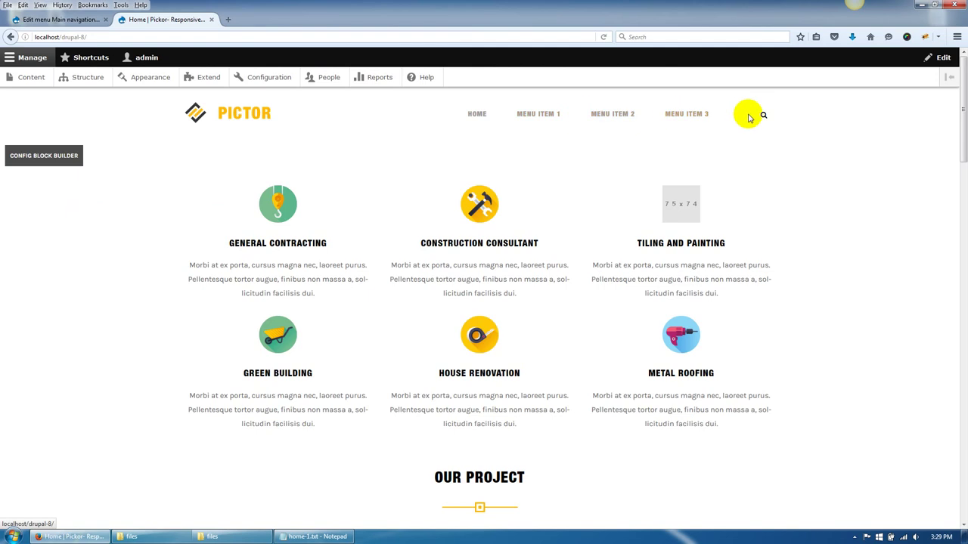
left_click(762, 114)
left_click(762, 115)
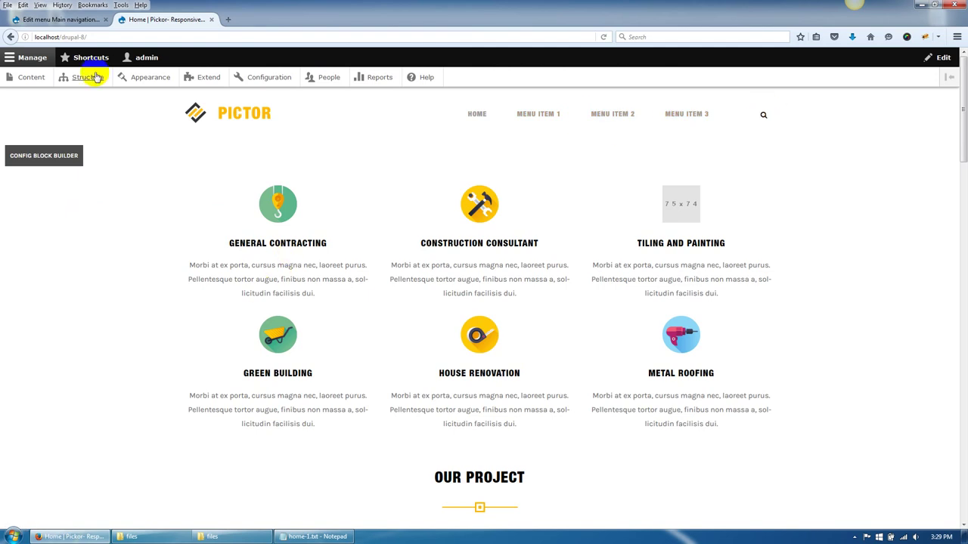
left_click_drag(962, 139, 626, 433)
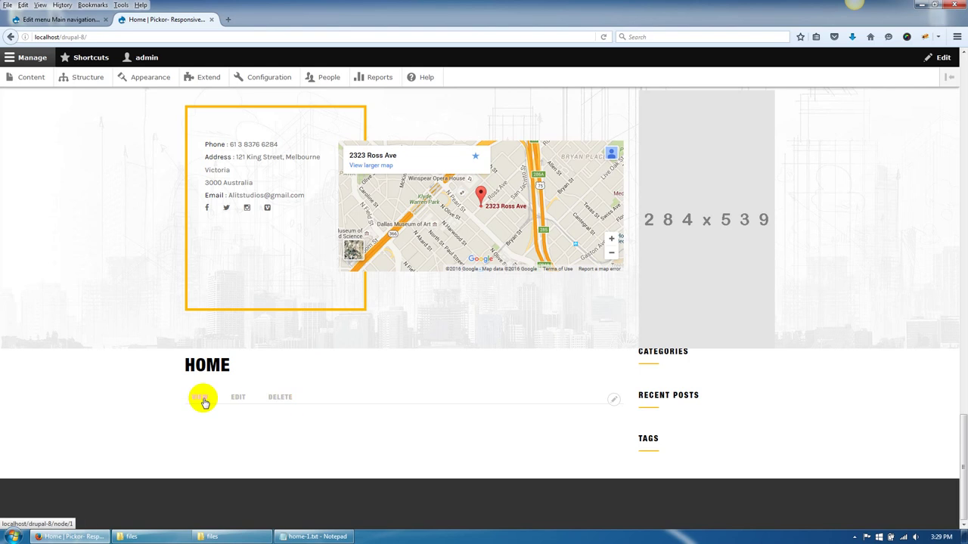
left_click(72, 21)
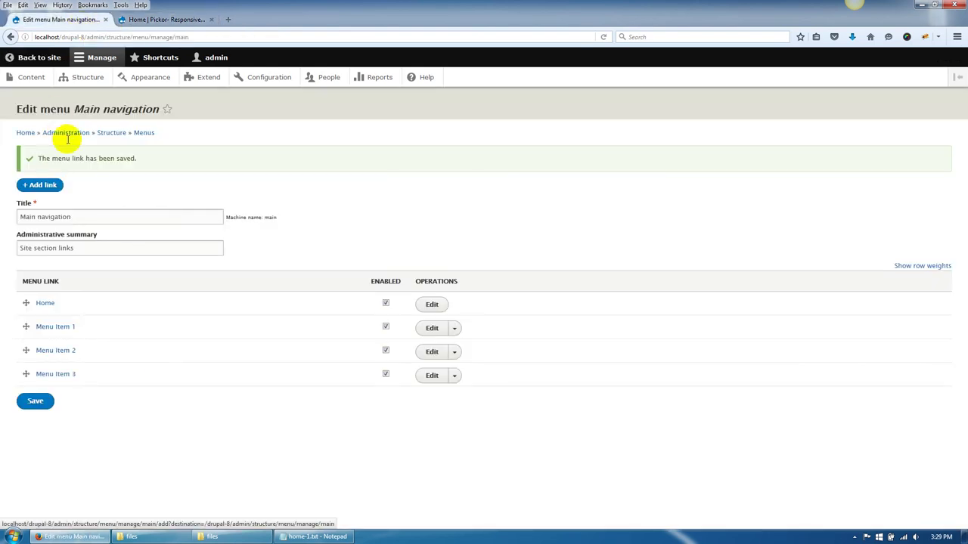
left_click(163, 19)
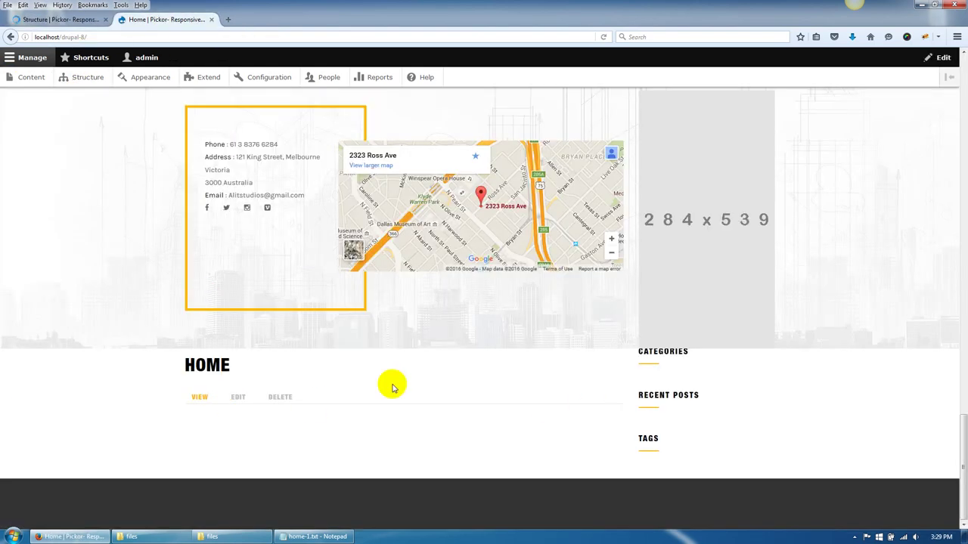
Remove the Page title block from the Main content region in the block layout by setting its region to None.
left_click(22, 19)
left_click(62, 154)
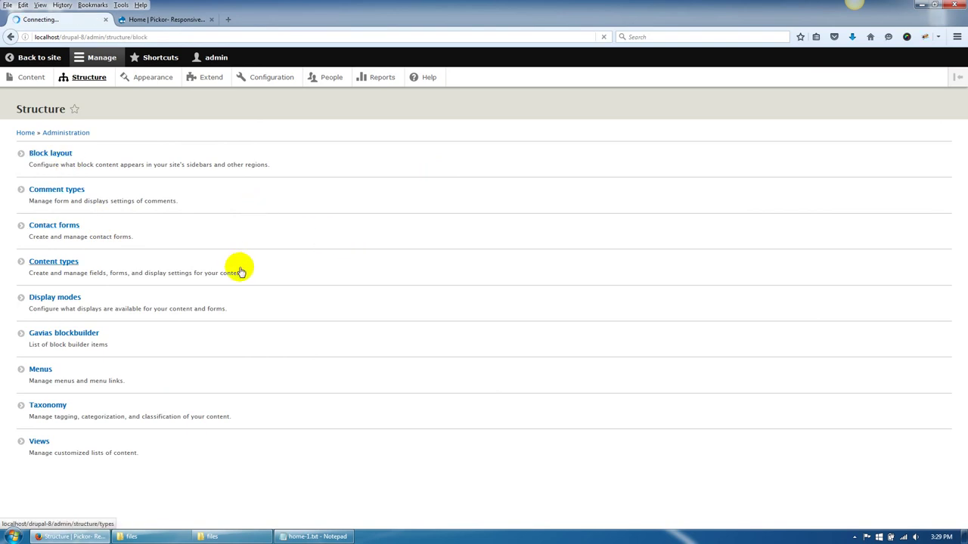
scroll(238, 271, "down", 5)
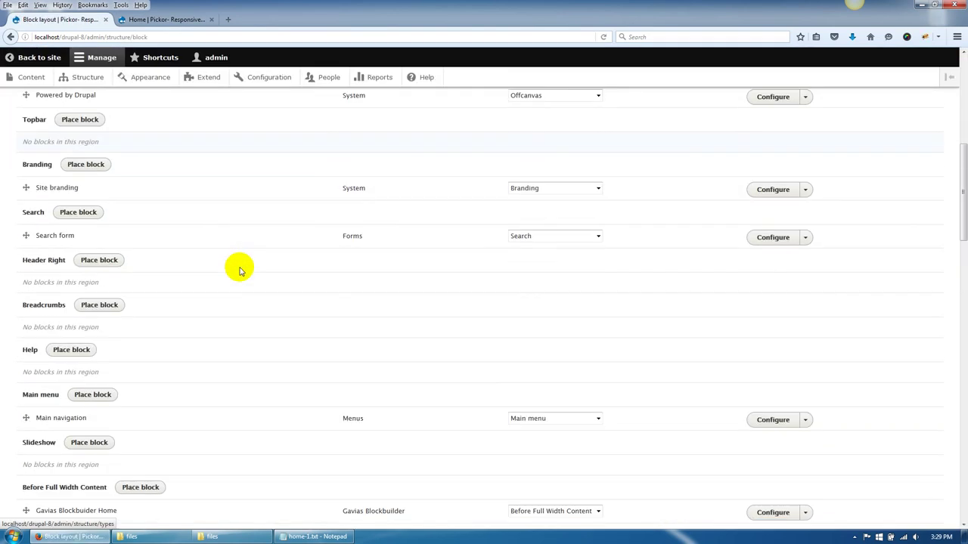
scroll(238, 271, "down", 8)
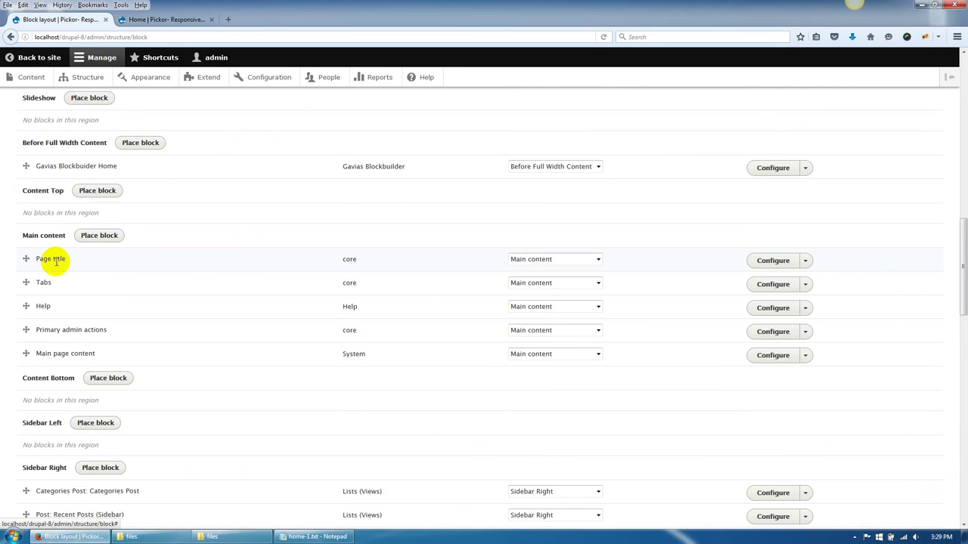
left_click(554, 259)
left_click(531, 270)
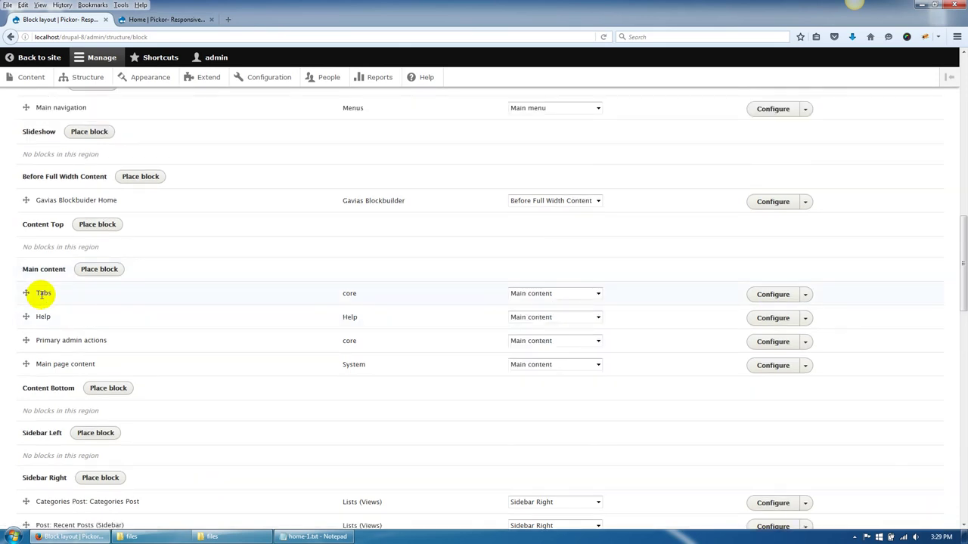
Move the Tabs, Help and Primary admin actions blocks from Main content to the Help region and save the blocks.
left_click_drag(22, 348, 32, 124)
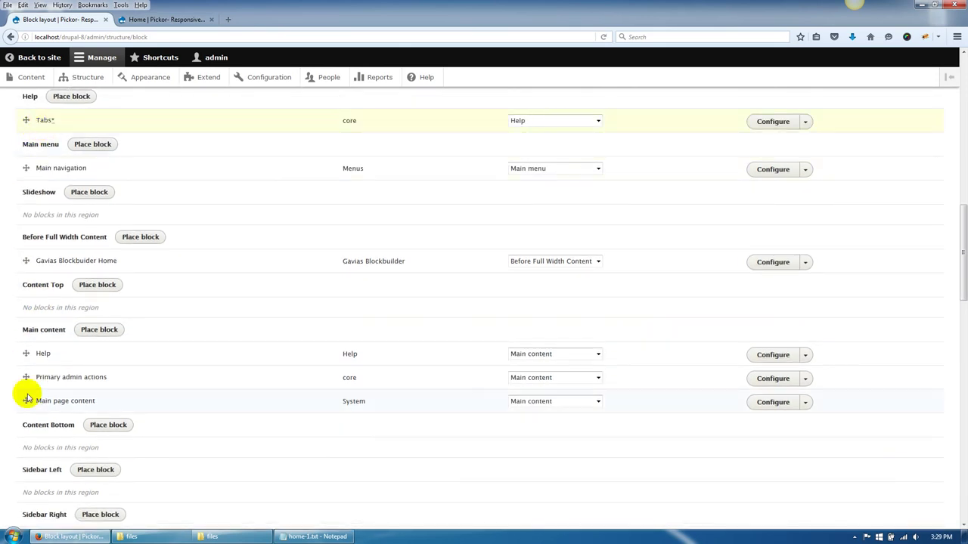
left_click_drag(26, 353, 29, 146)
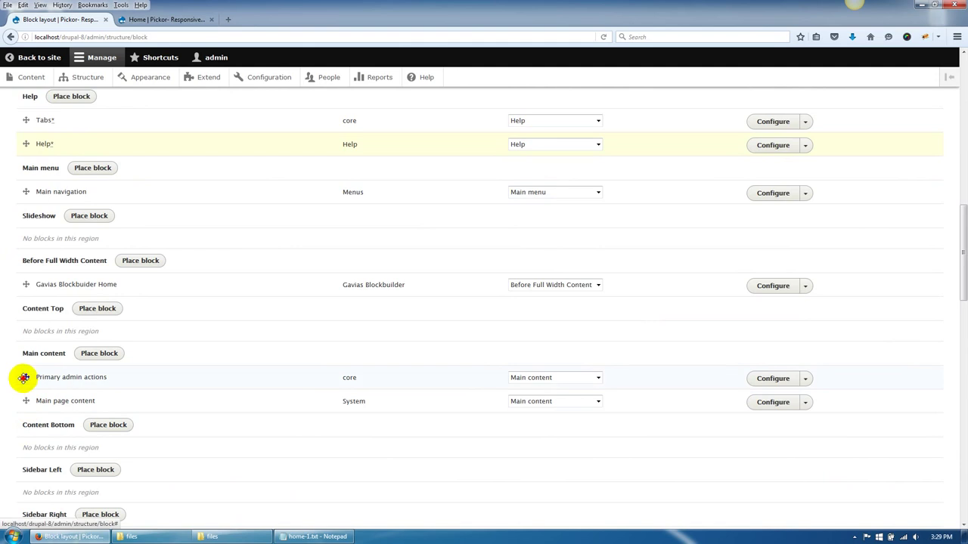
left_click_drag(22, 377, 47, 170)
scroll(43, 307, "down", 20)
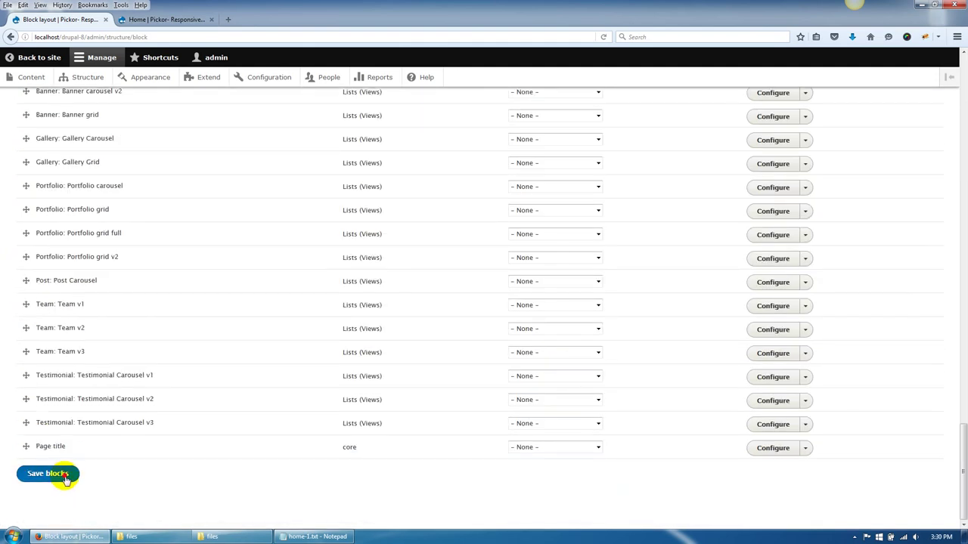
left_click(65, 475)
scroll(113, 377, "up", 3)
scroll(113, 377, "up", 6)
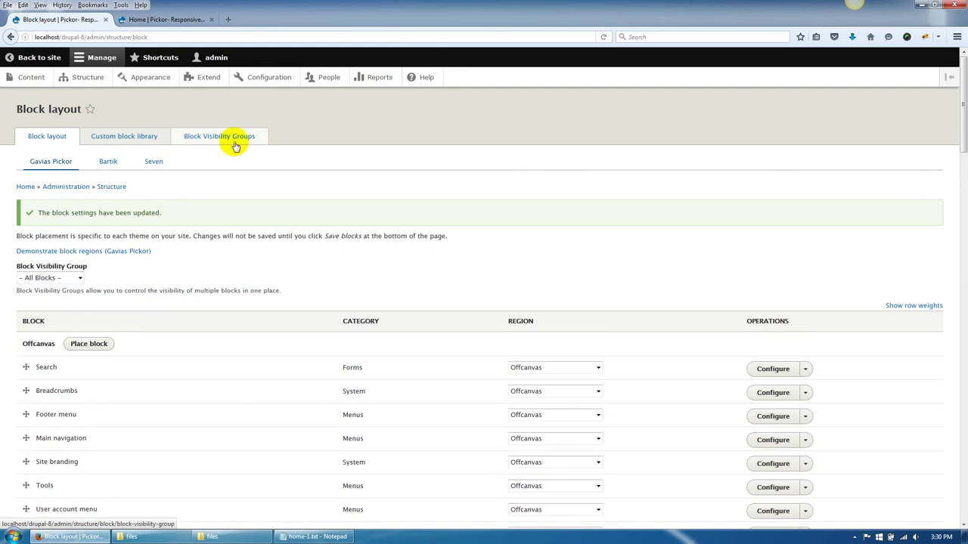
Open the list of block visibility groups, and check the rearranged blocks on the front page.
left_click(229, 139)
left_click(170, 20)
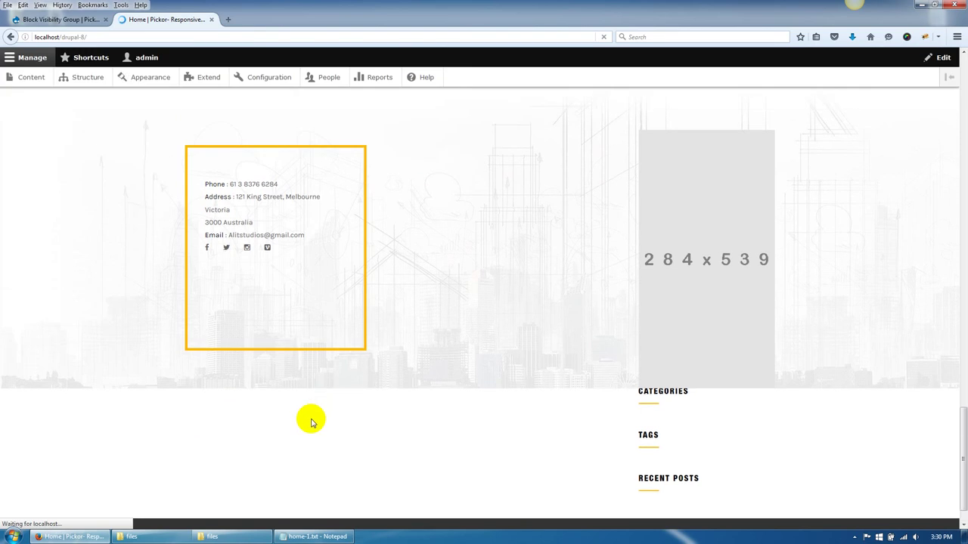
left_click_drag(962, 446, 960, 112)
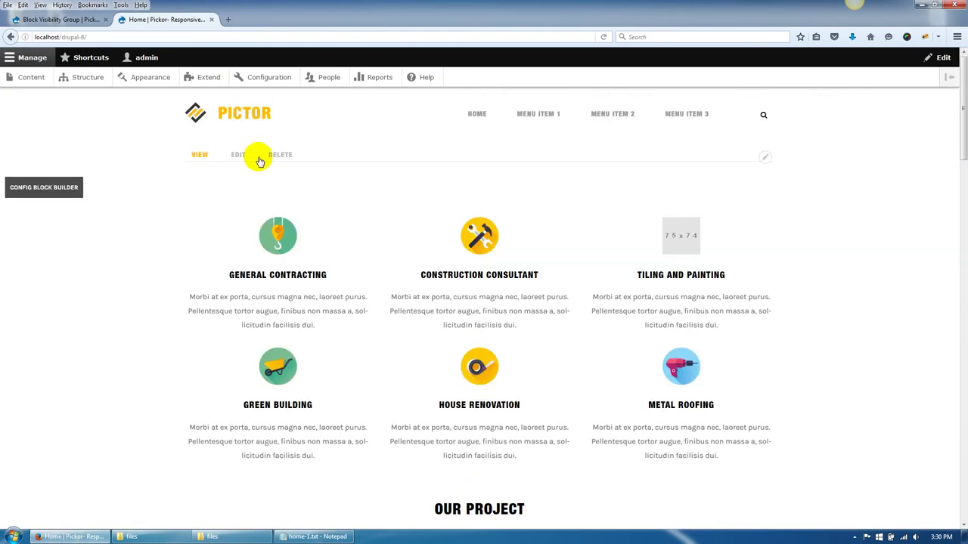
Replace the paths in the home visibility group's negated Request Path condition with only /node/1 under the home page comment, and update the condition.
left_click(64, 20)
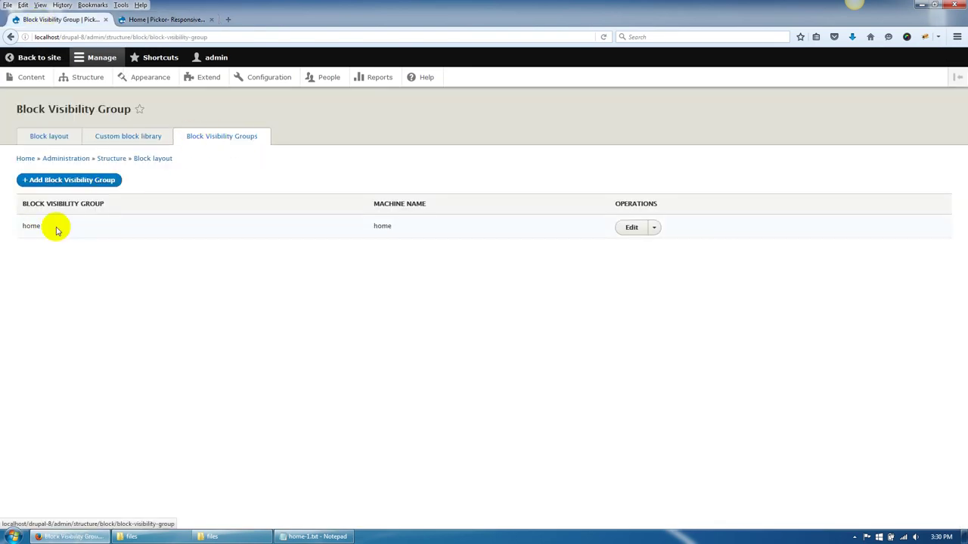
left_click(629, 227)
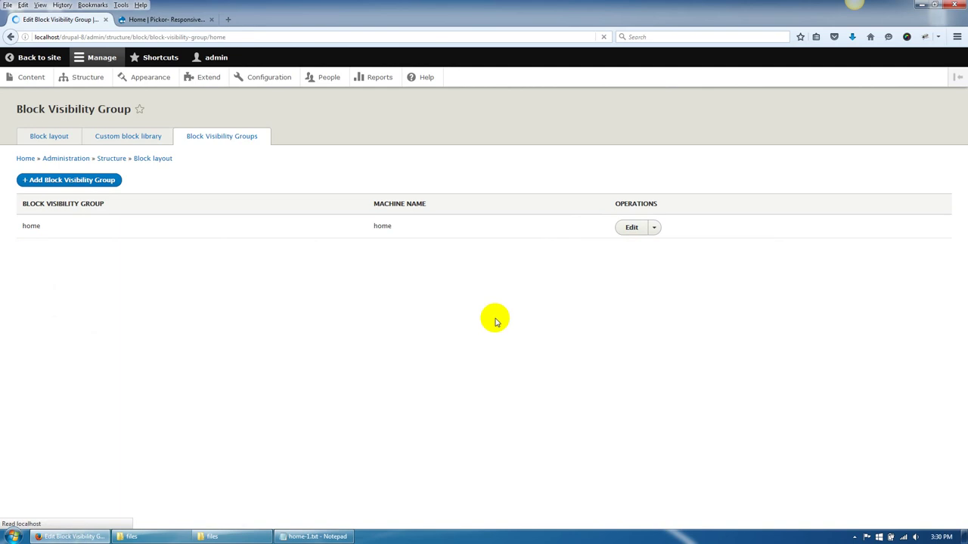
left_click(873, 325)
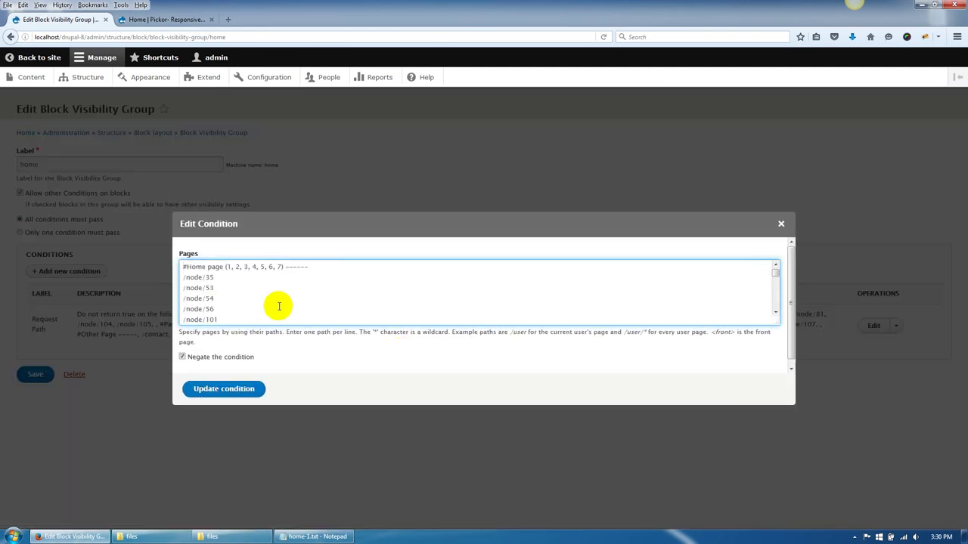
left_click_drag(183, 278, 239, 340)
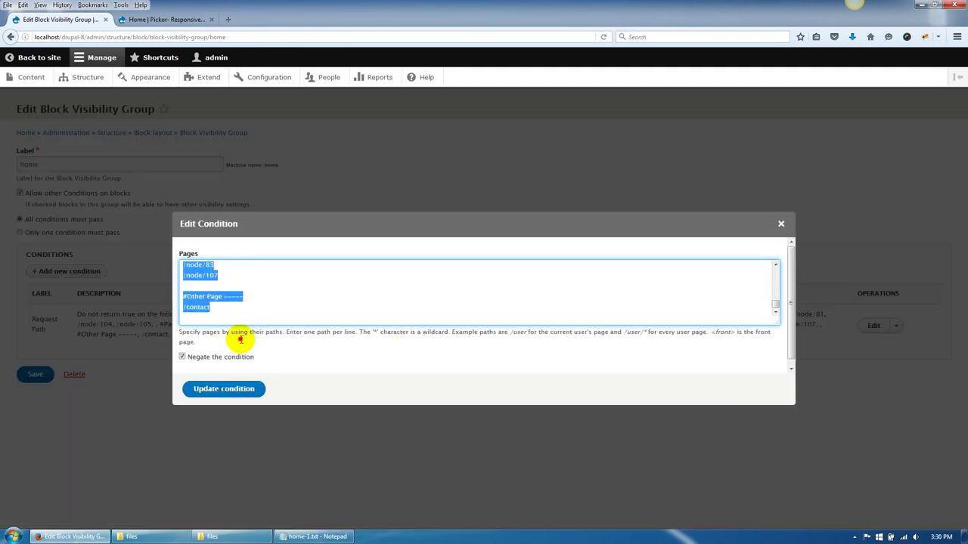
type("#Home page (1, 2, 3, 4, 5, 6, 7) ------")
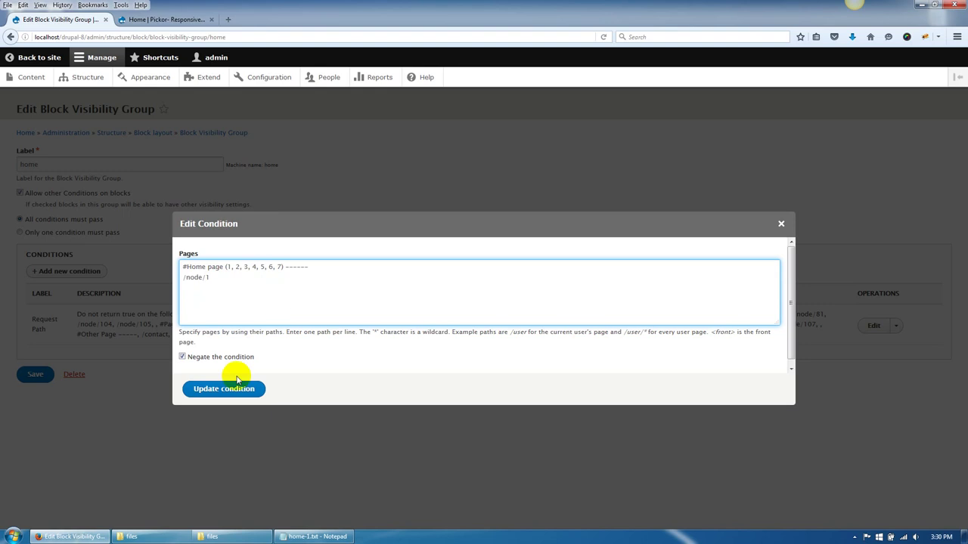
left_click(236, 381)
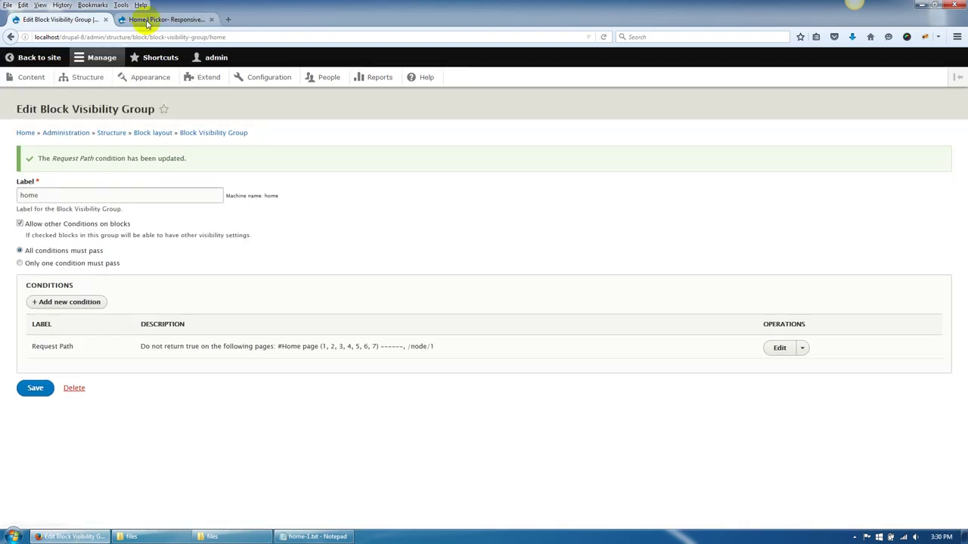
Reload the front page and examine its sections, including Our Project and Why Choose Us.
left_click(163, 19)
left_click(225, 115)
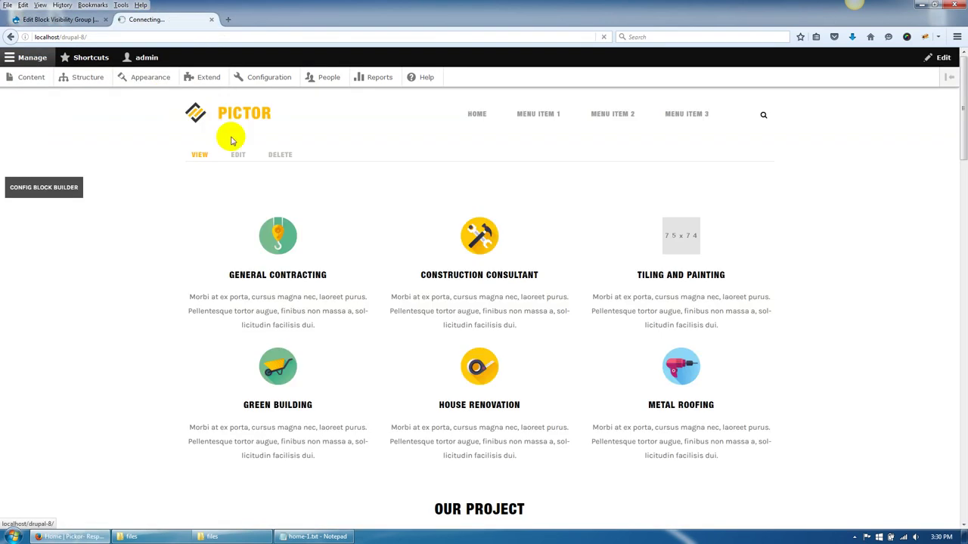
left_click_drag(963, 106, 703, 522)
left_click_drag(961, 423, 961, 173)
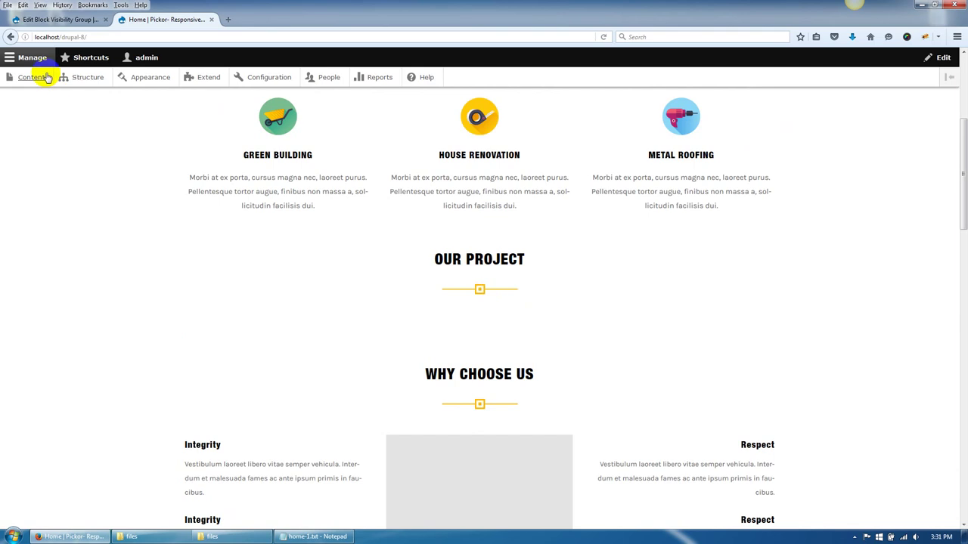
Open the creation form for Portfolio content to check its fields.
left_click(61, 19)
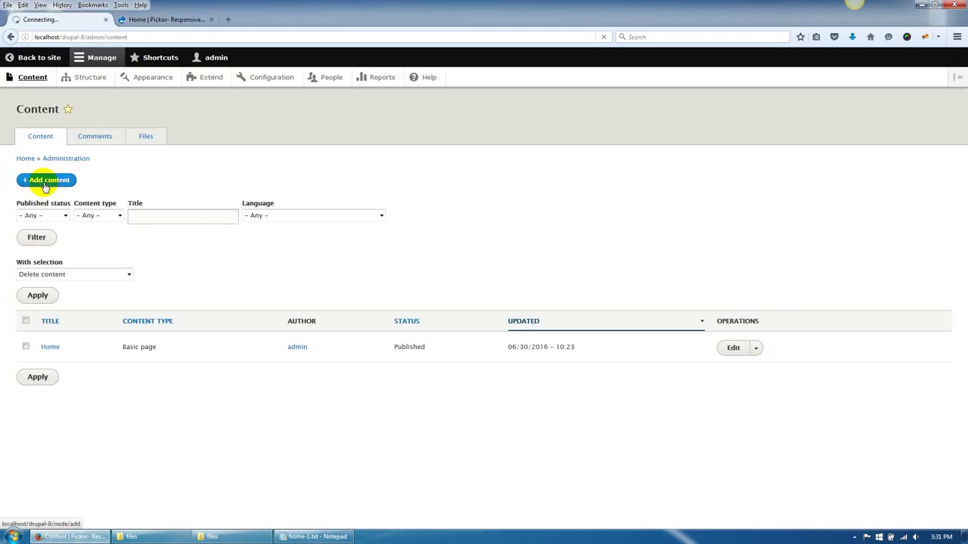
left_click(44, 185)
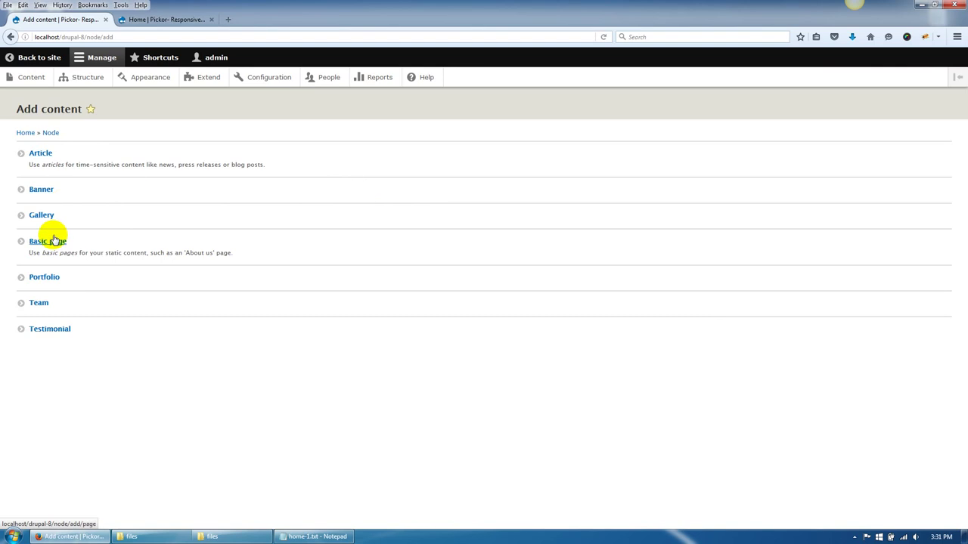
left_click(153, 295)
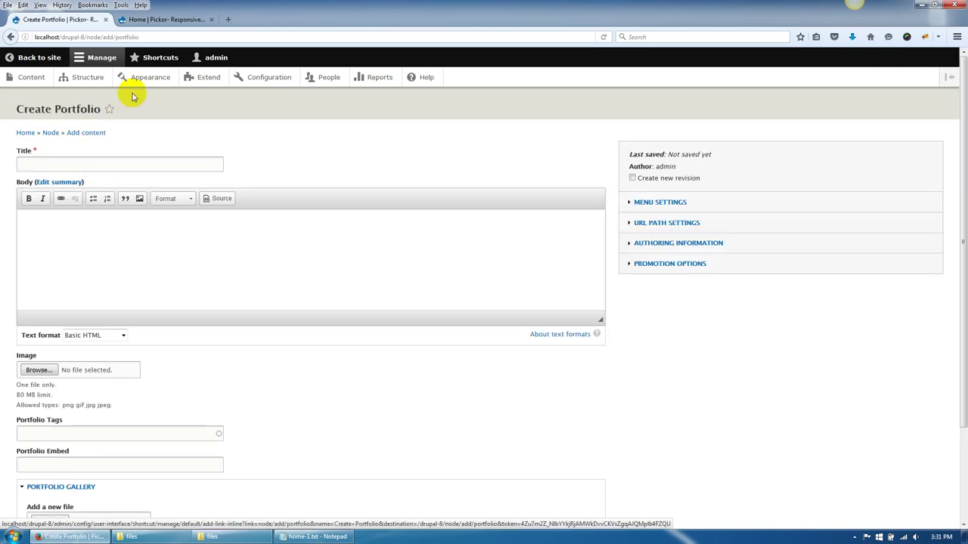
Add a term named "Portfolio Tag Demo" to the Portfolio Tags taxonomy vocabulary and save it.
left_click(87, 77)
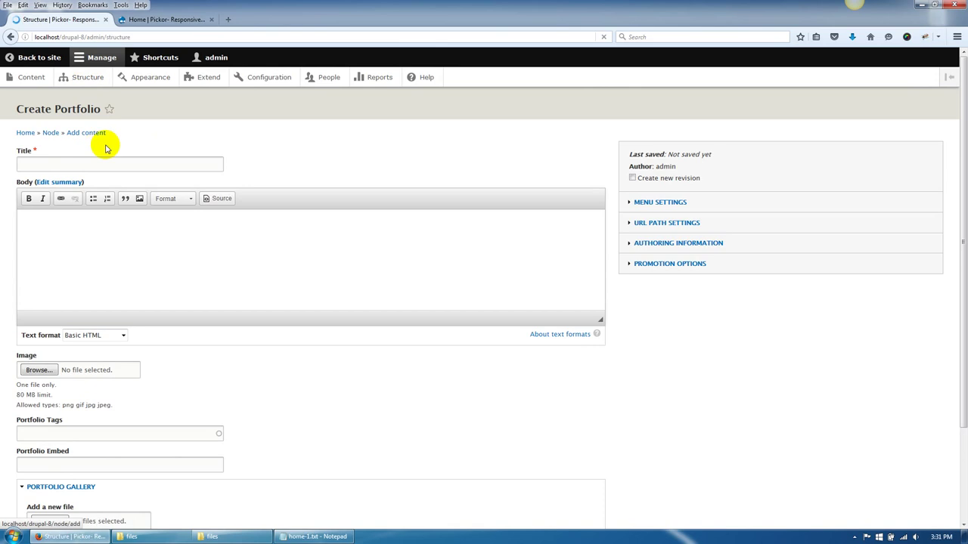
left_click(47, 406)
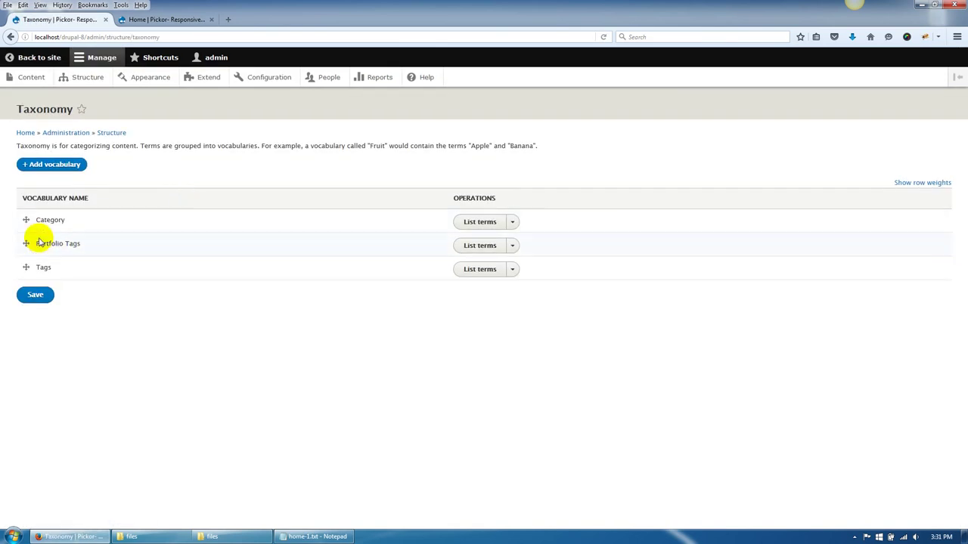
left_click(481, 246)
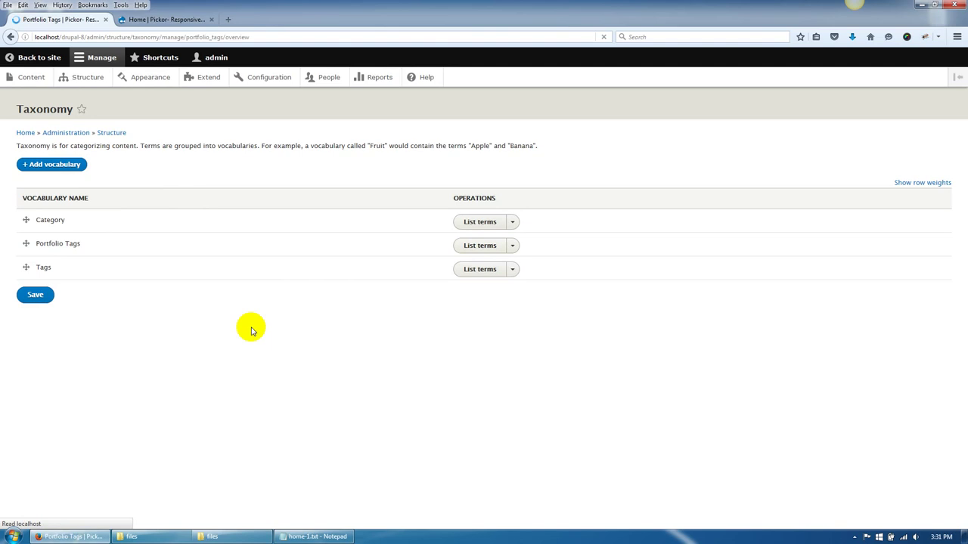
left_click(103, 244)
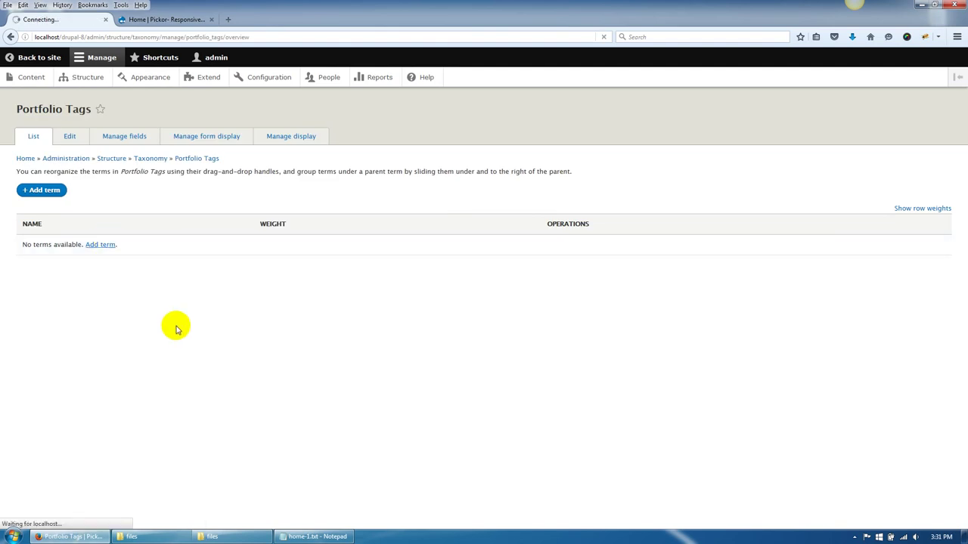
left_click(124, 167)
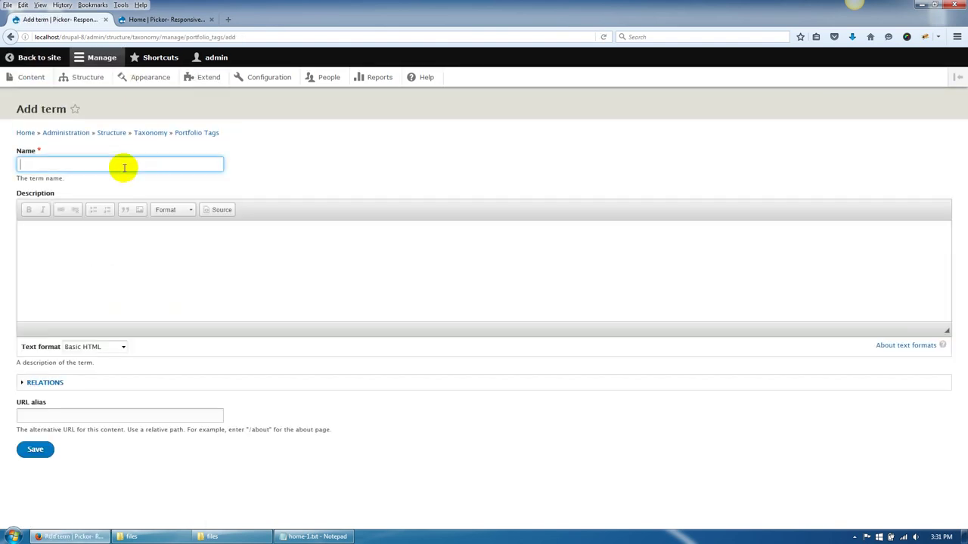
type("Po")
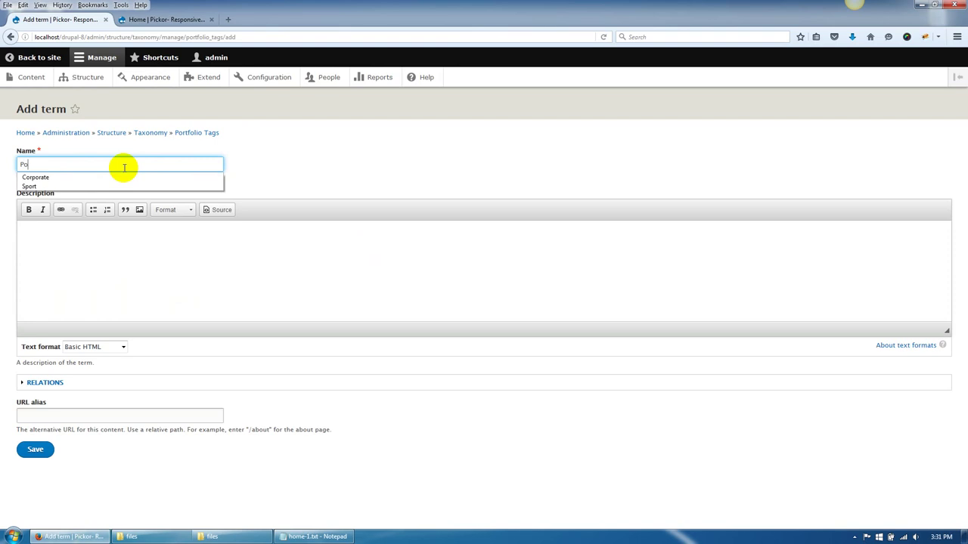
type("rtfolio Tag Demo")
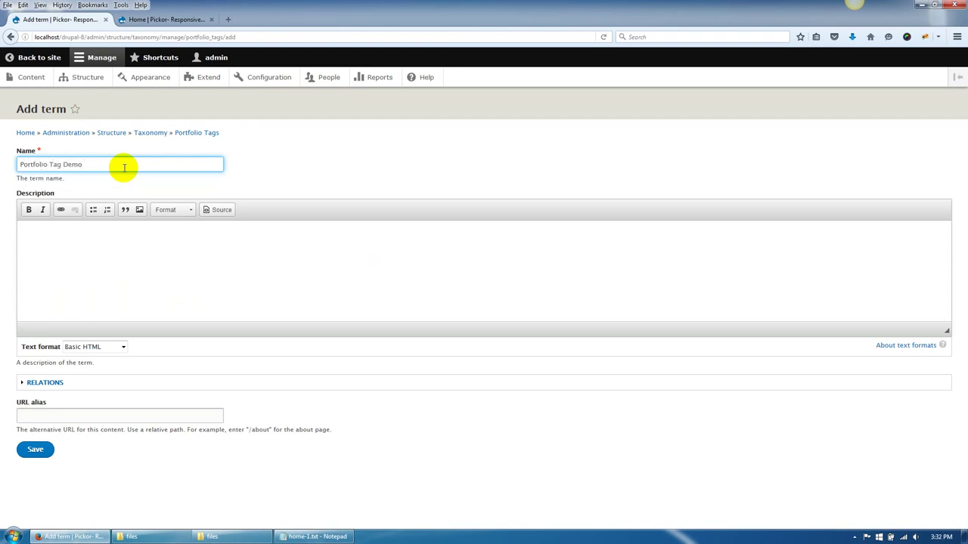
key("ctrl+a")
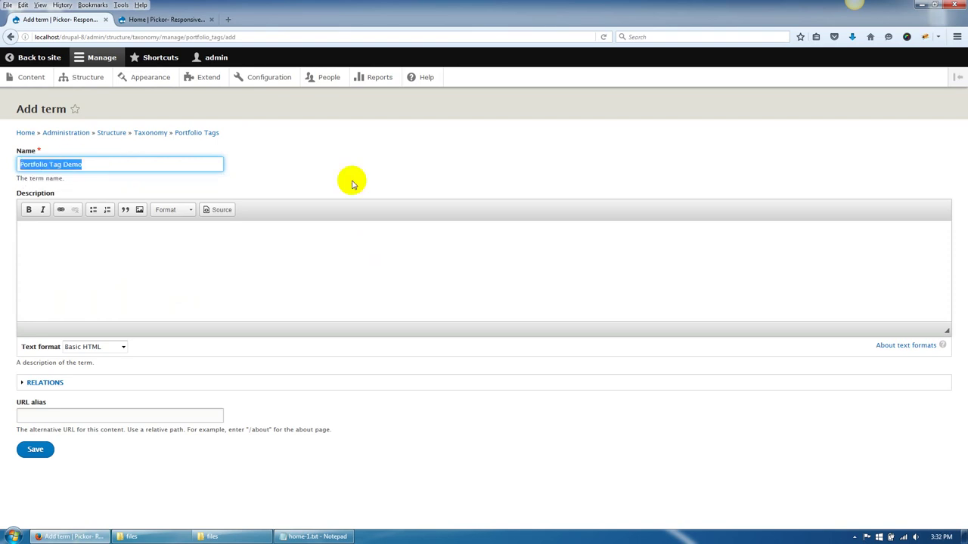
left_click(35, 449)
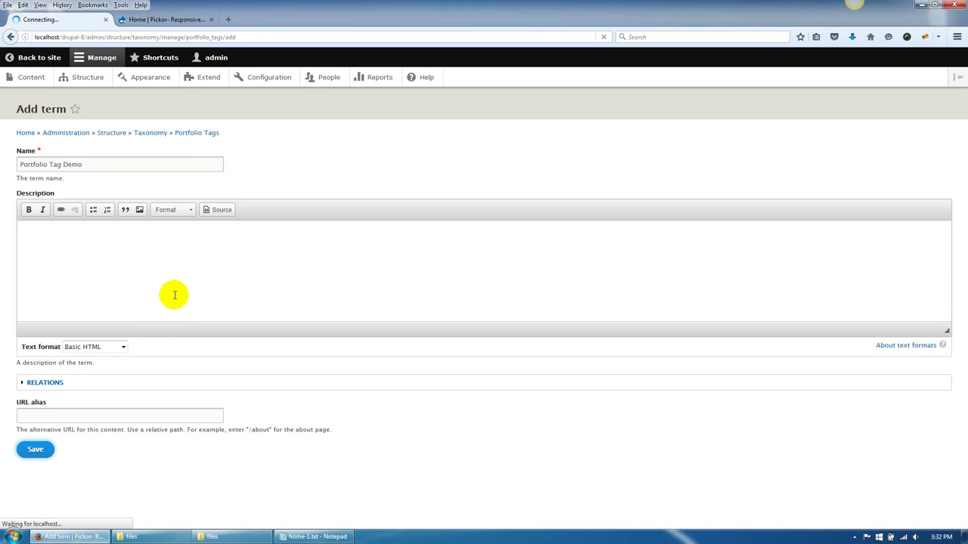
left_click(141, 198)
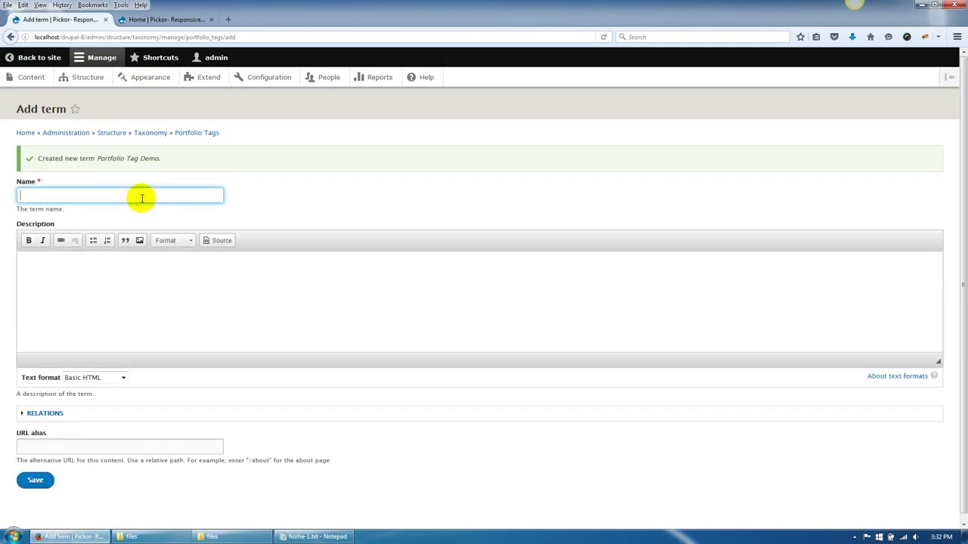
Start a new Portfolio content item titled "Portfolio #1".
left_click(31, 77)
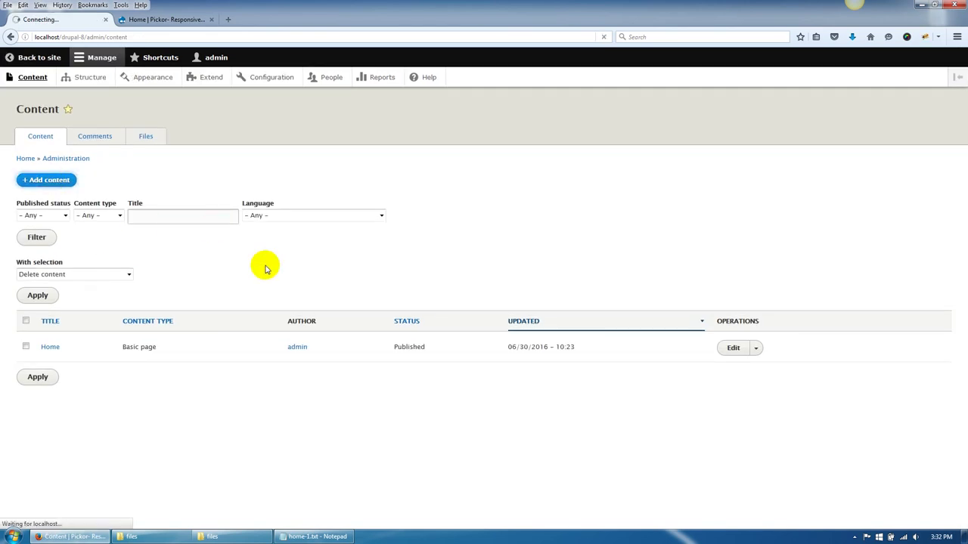
left_click(44, 276)
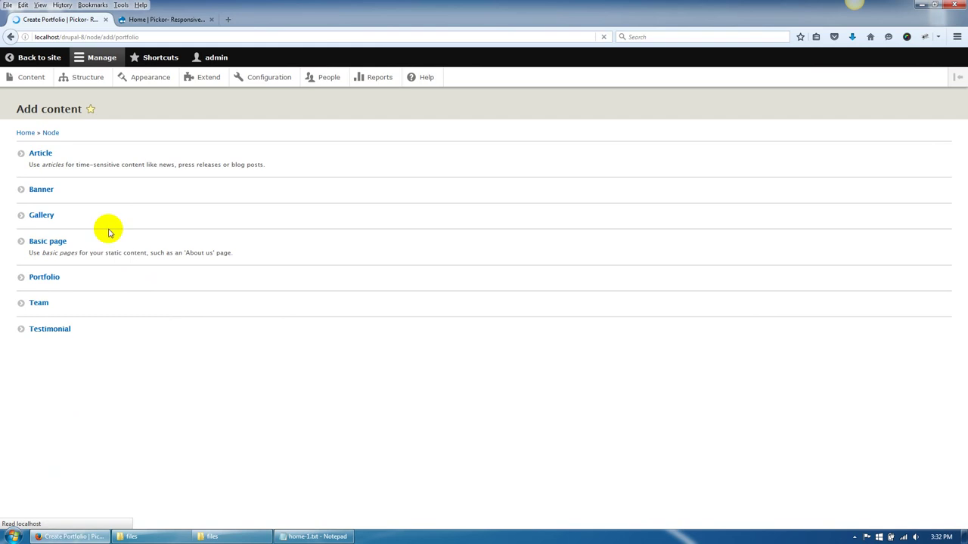
left_click(117, 165)
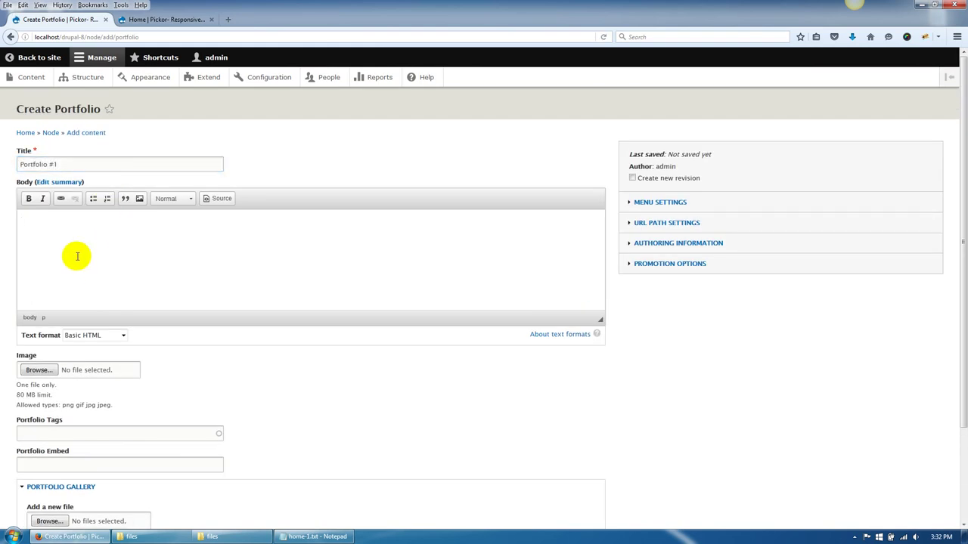
Upload post-35.jpg from the Desktop folder great/article/business as the portfolio image and set its alternative text to "alt".
scroll(76, 255, "down", 3)
left_click(34, 257)
scroll(214, 277, "up", 1)
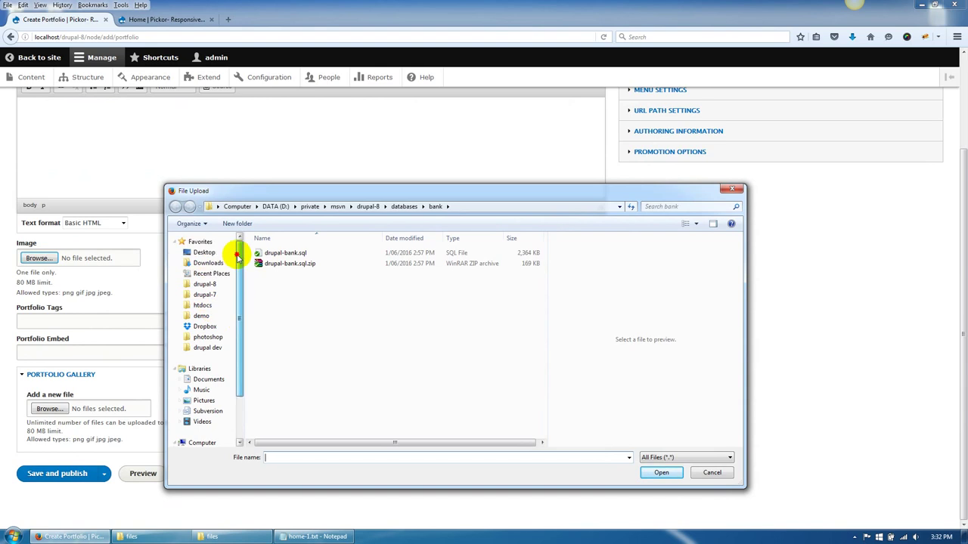
left_click(231, 252)
scroll(542, 321, "down", 1)
left_click_drag(542, 321, 544, 345)
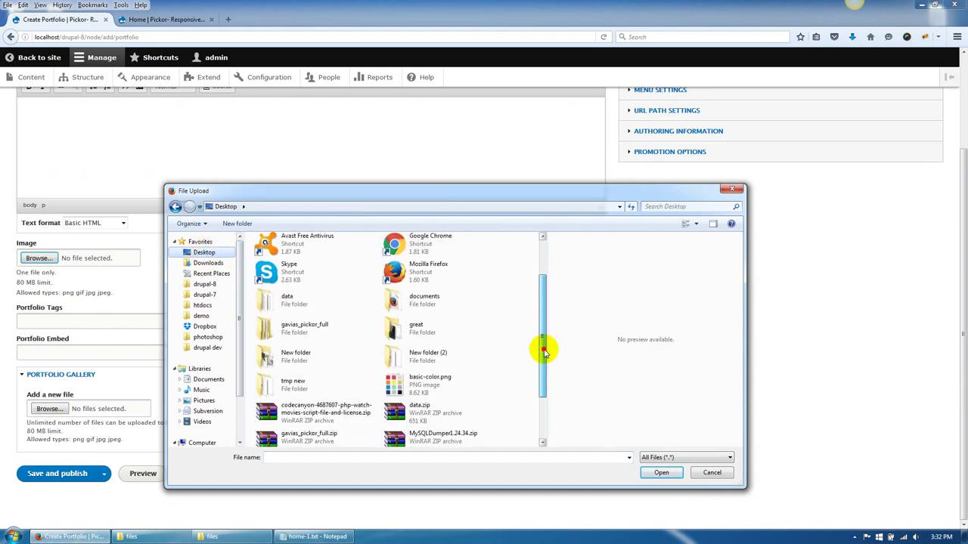
double_click(453, 331)
left_click(293, 319)
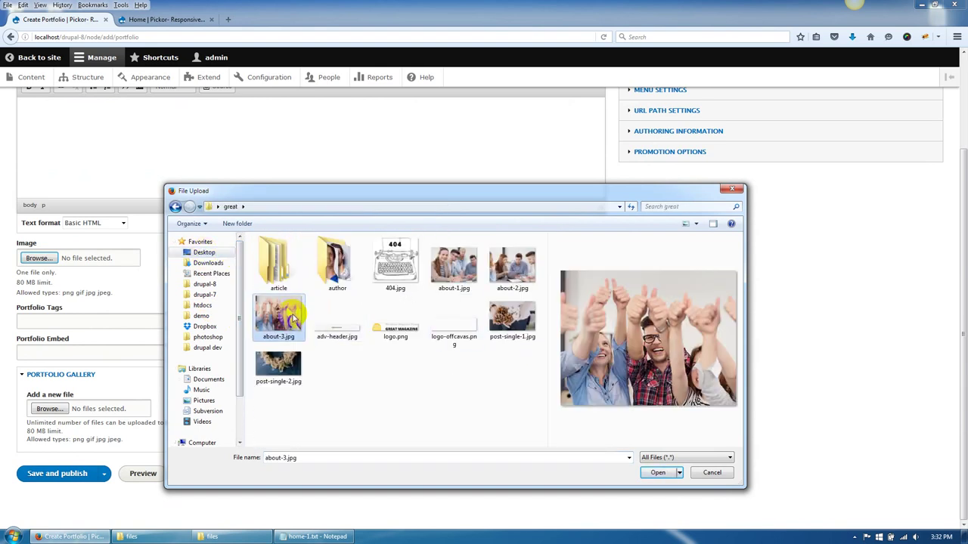
double_click(278, 264)
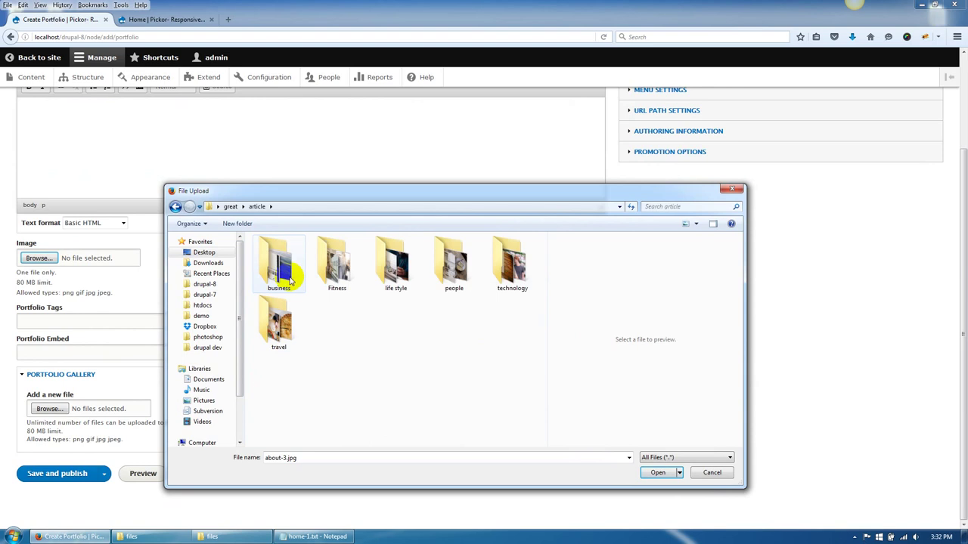
double_click(278, 261)
left_click(279, 301)
left_click(657, 472)
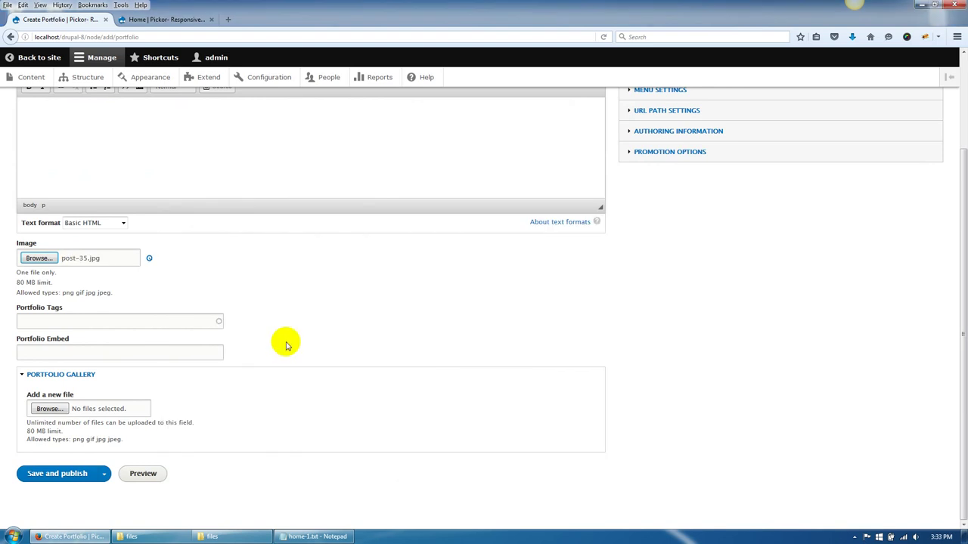
left_click(38, 352)
type("alt")
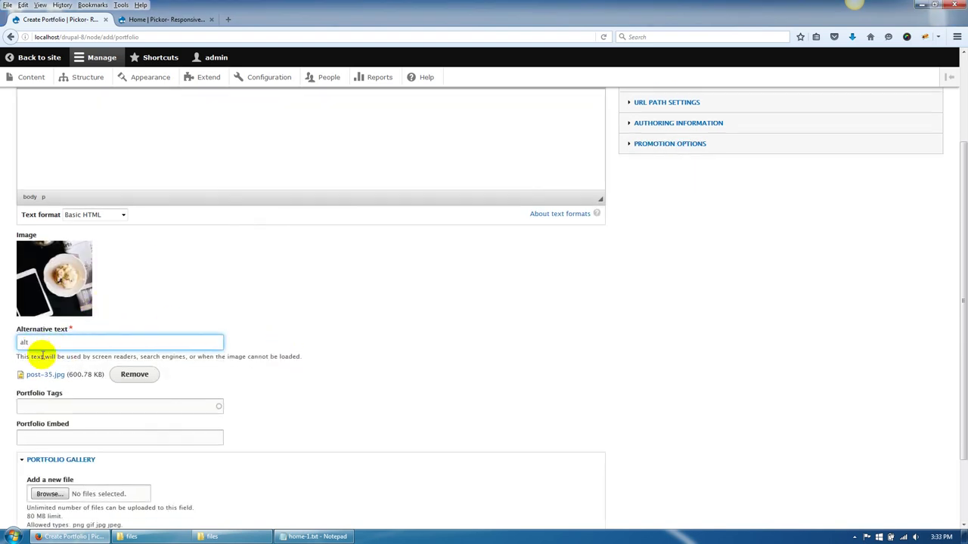
Assign the Portfolio Tag Demo term to the portfolio item, then save and publish it.
scroll(42, 355, "down", 2)
left_click(63, 322)
type("dem")
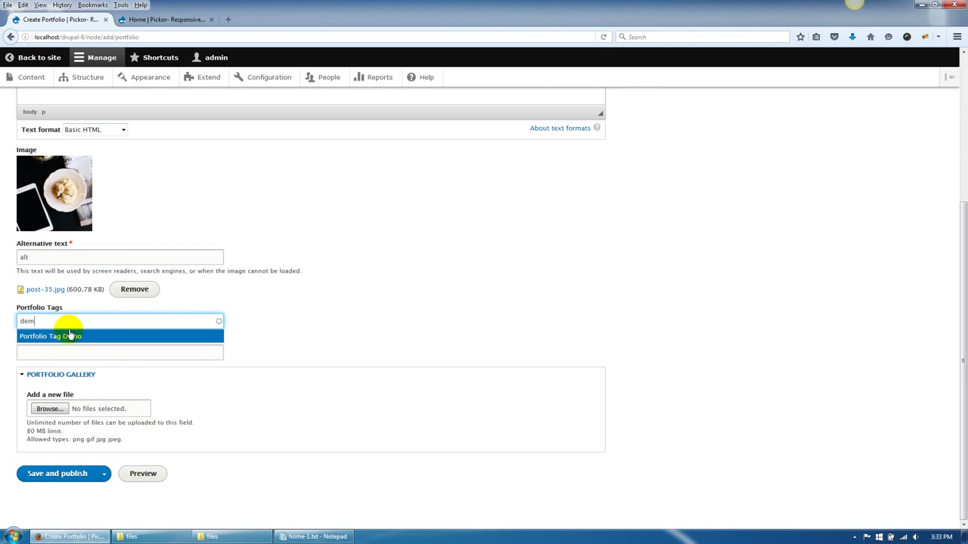
left_click(65, 337)
left_click(71, 473)
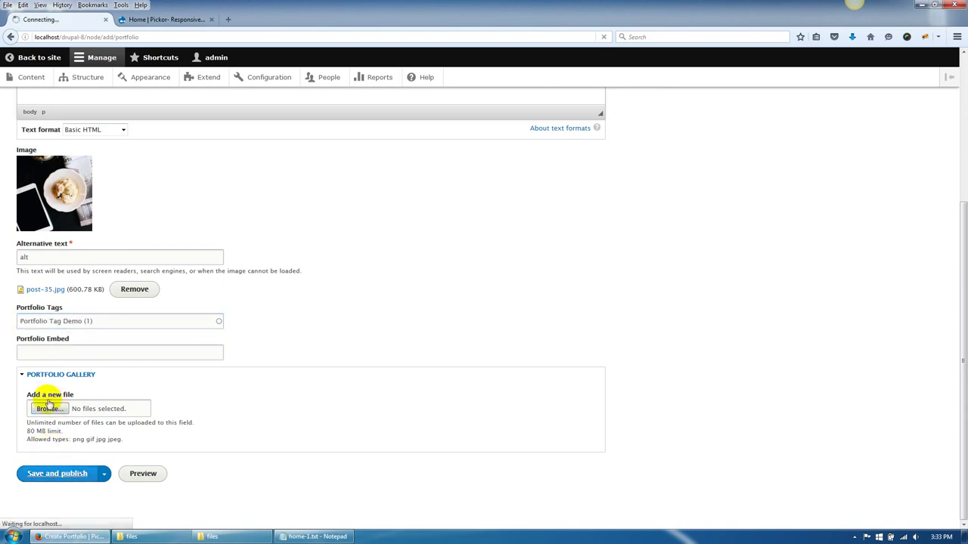
Go to the front page and check the Our Project section for the new portfolio item.
scroll(30, 351, "up", 5)
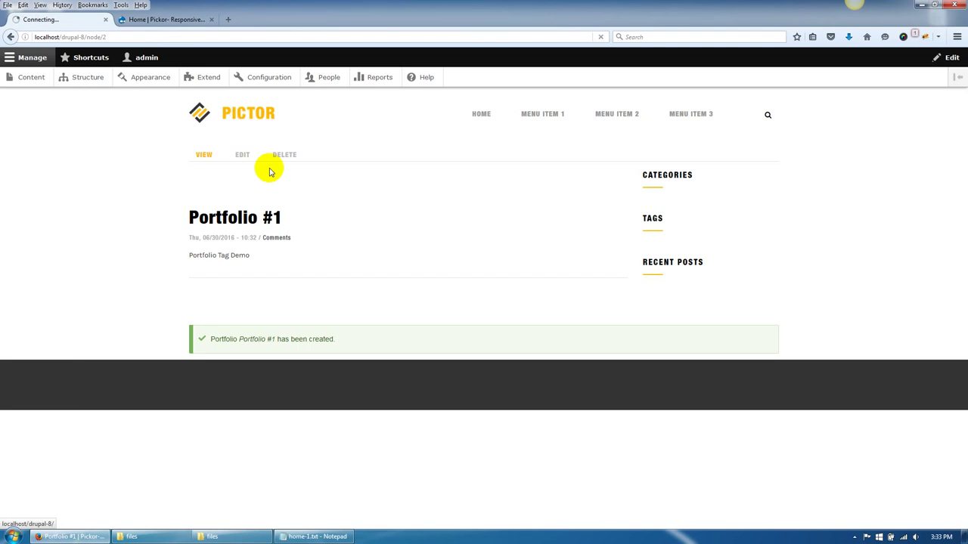
left_click(269, 168)
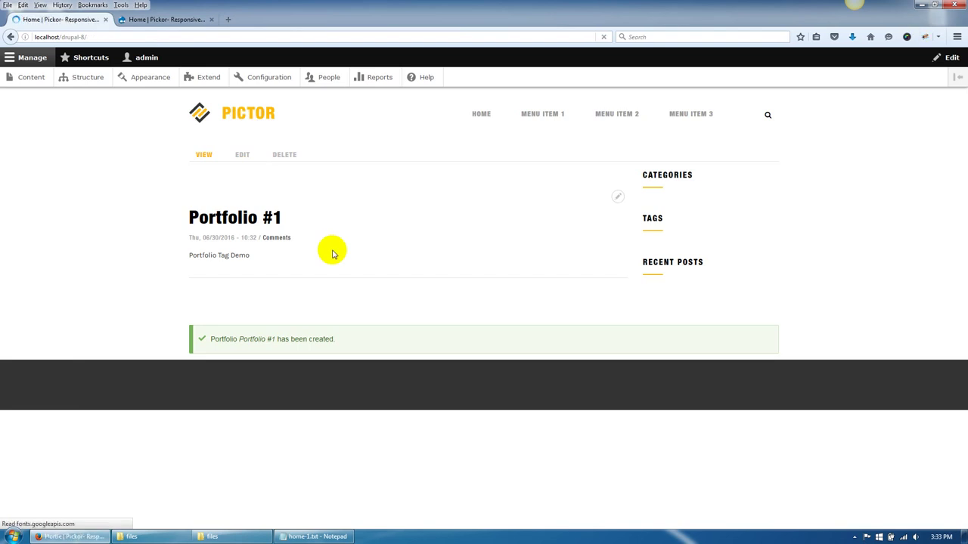
scroll(961, 184, "down", 6)
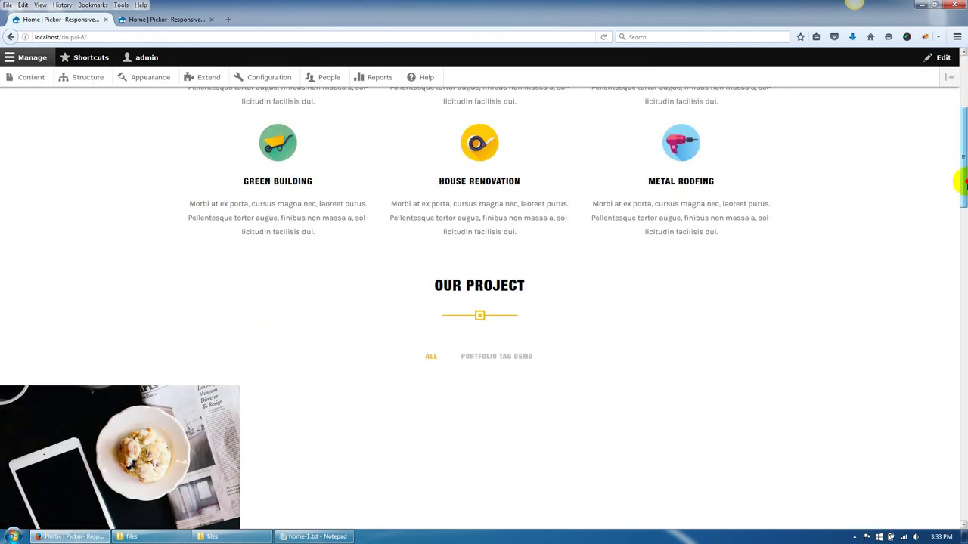
Test the Portfolio Tag Demo and All filters in Our Project, and review the sections further down the home page.
left_click(511, 270)
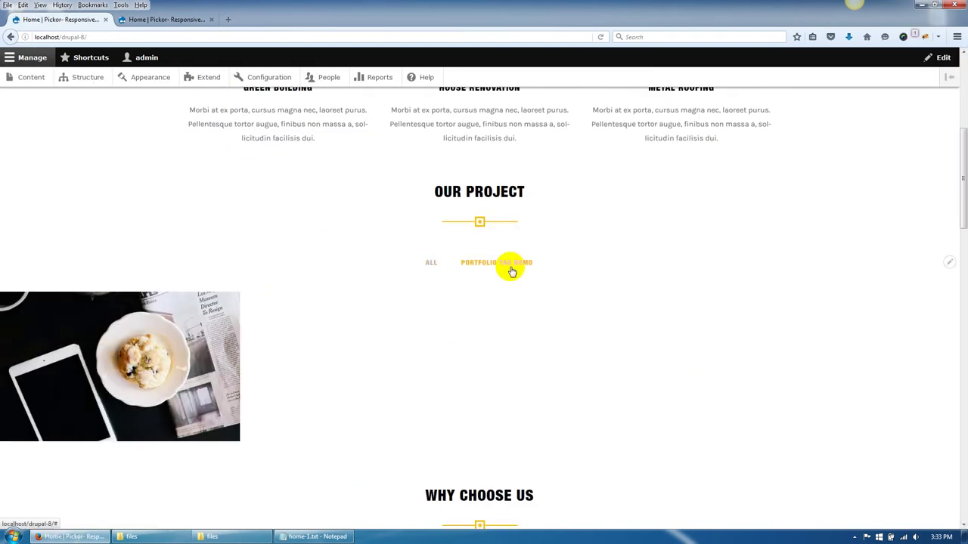
left_click(436, 270)
scroll(157, 216, "down", 5)
scroll(363, 353, "up", 2)
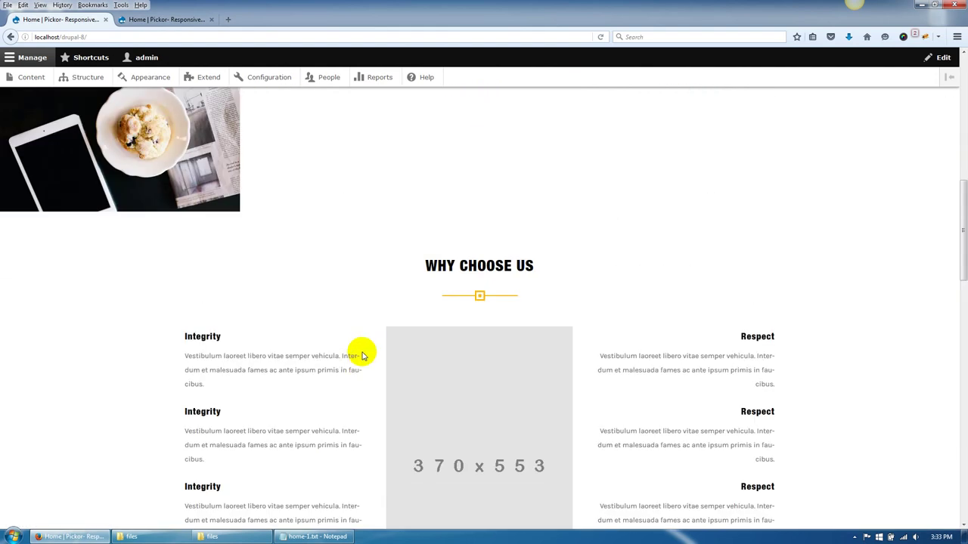
scroll(362, 355, "up", 2)
scroll(316, 389, "down", 10)
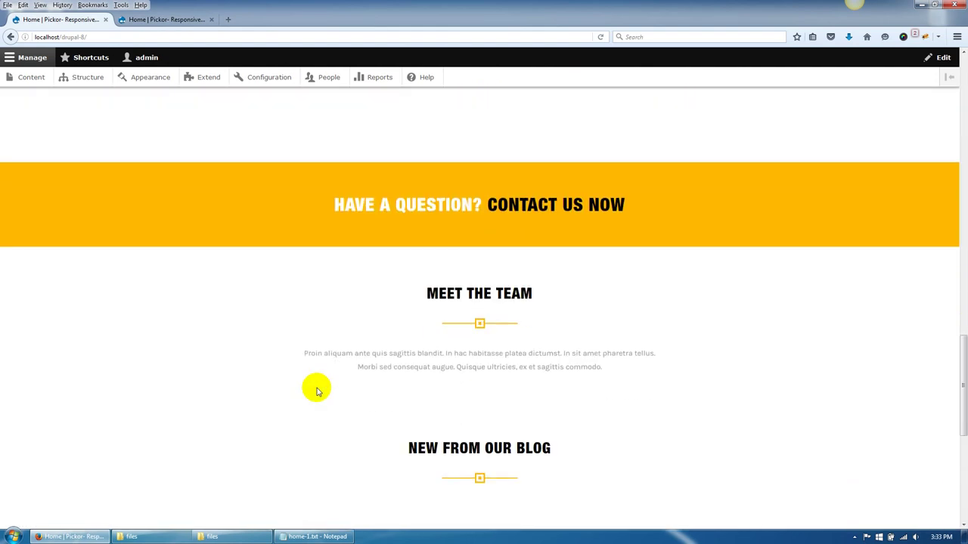
scroll(317, 391, "up", 3)
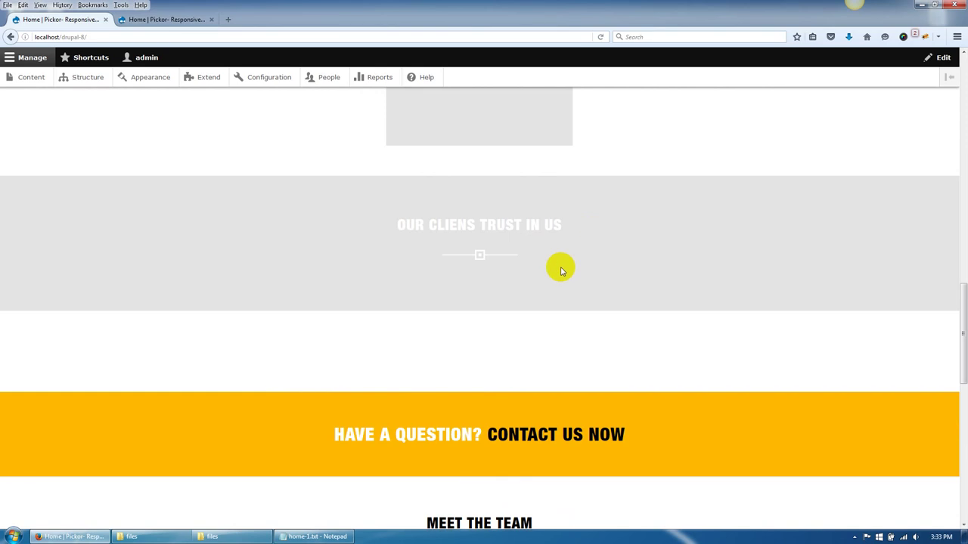
Start a new Testimonial content item titled "Testimonial #1".
left_click(32, 78)
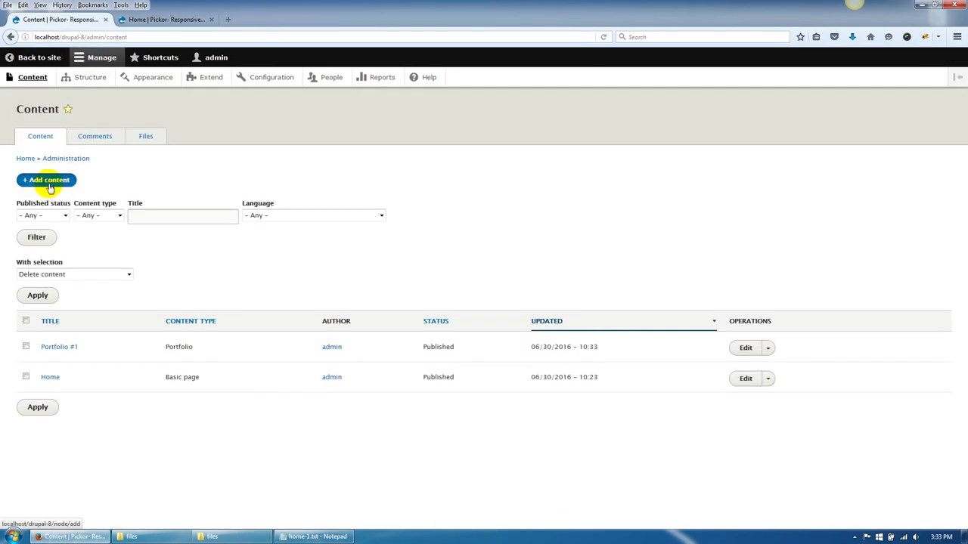
left_click(46, 180)
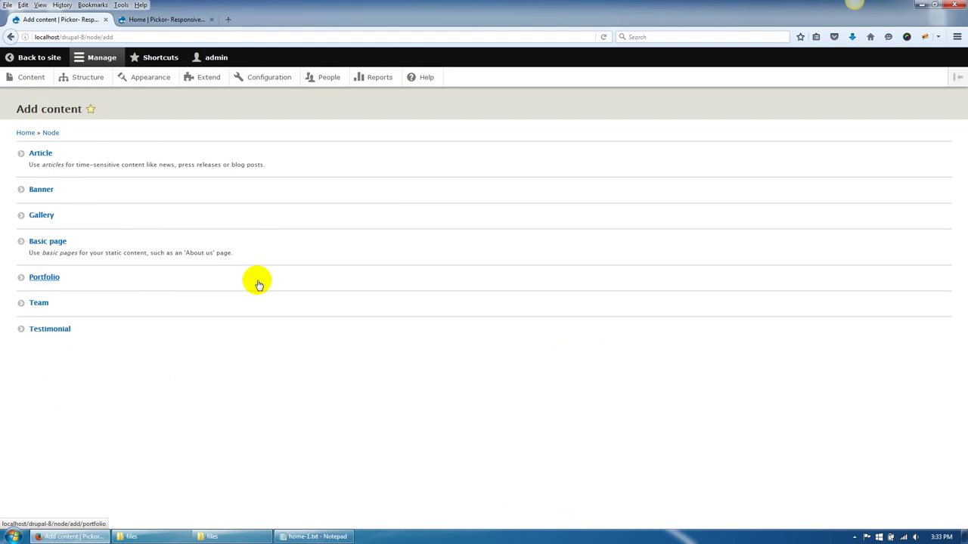
left_click(44, 328)
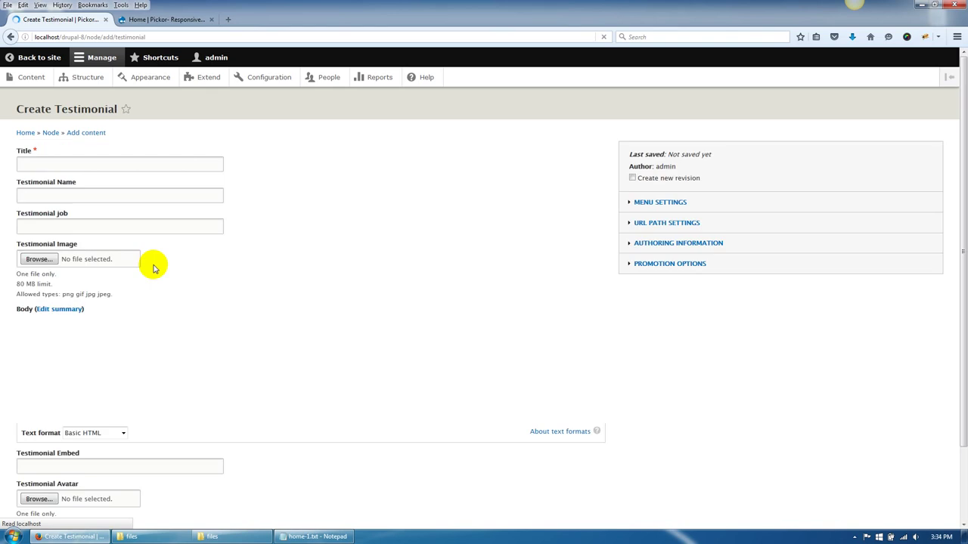
left_click(83, 163)
type("Testimonial #1")
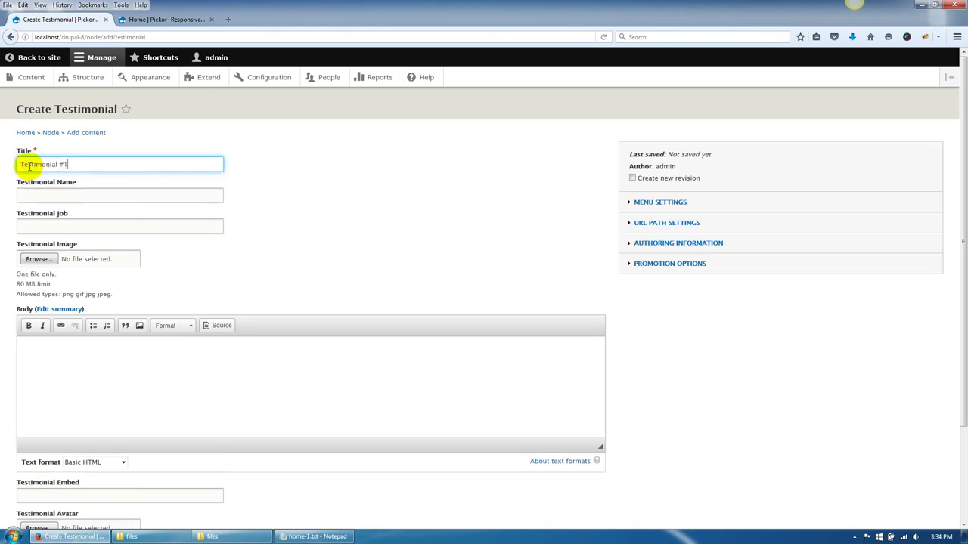
Set the testimonial name to "Testimonial Name" and the testimonial job to "Desinger".
left_click(82, 182)
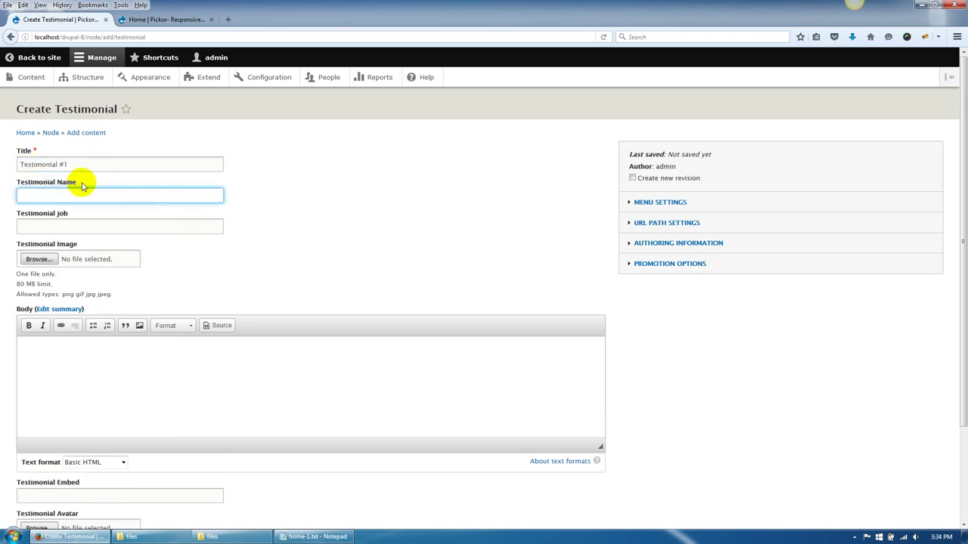
left_click_drag(84, 183, 22, 185)
key("ctrl+c")
left_click(31, 193)
key("ctrl+v")
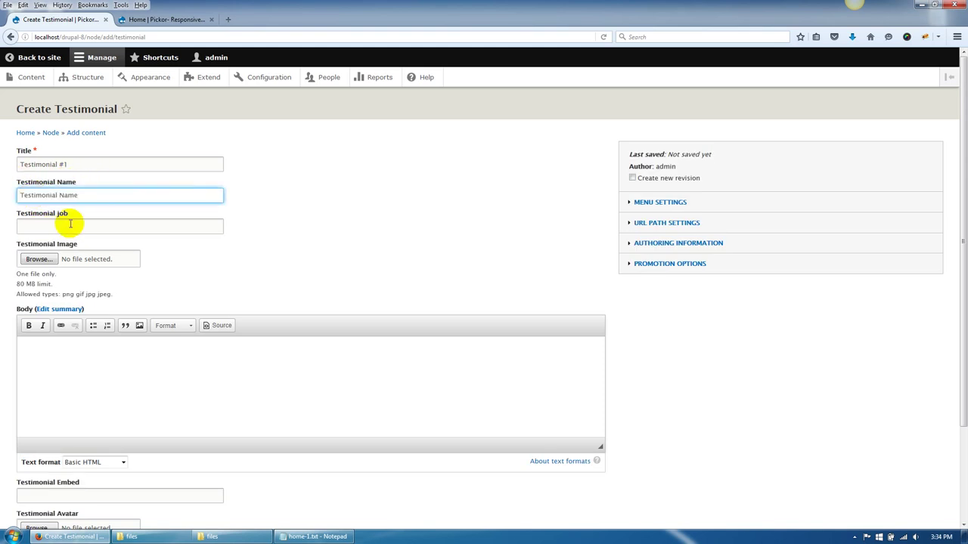
left_click_drag(69, 214, 44, 212)
left_click(39, 225)
type("Desinger")
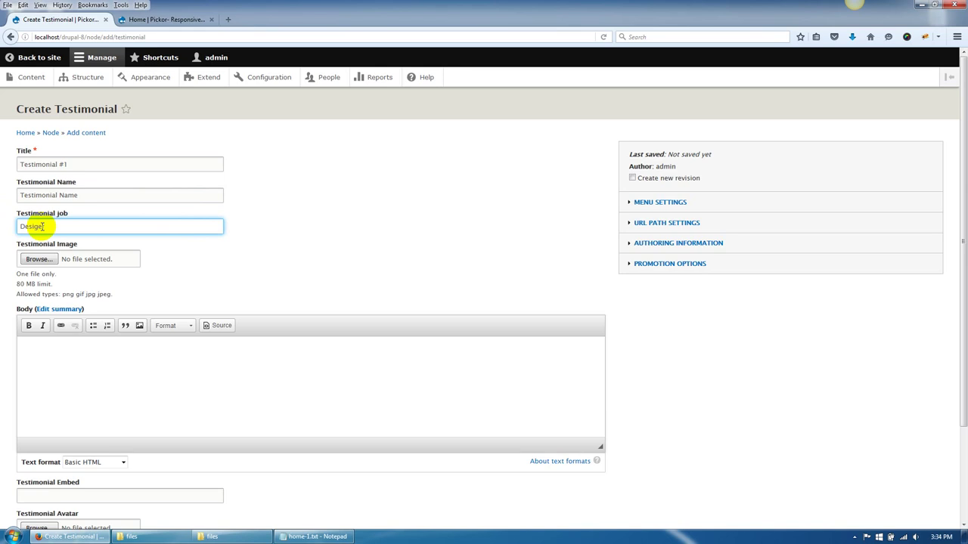
Upload author-1.jpg as the testimonial image and set its alternative text to "alt".
left_click(192, 272)
scroll(193, 286, "down", 3)
left_click(44, 149)
key("alt+Up")
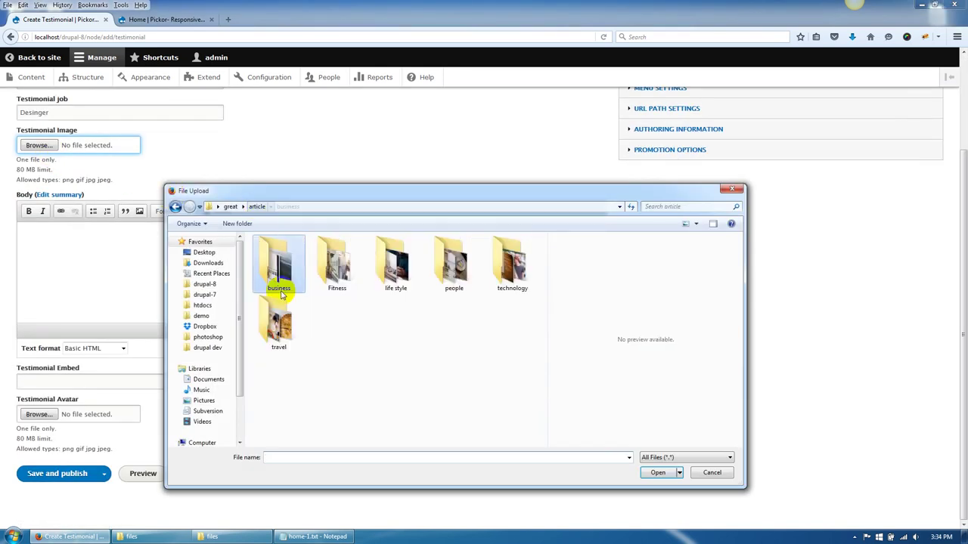
key("alt+Up")
double_click(338, 264)
double_click(287, 265)
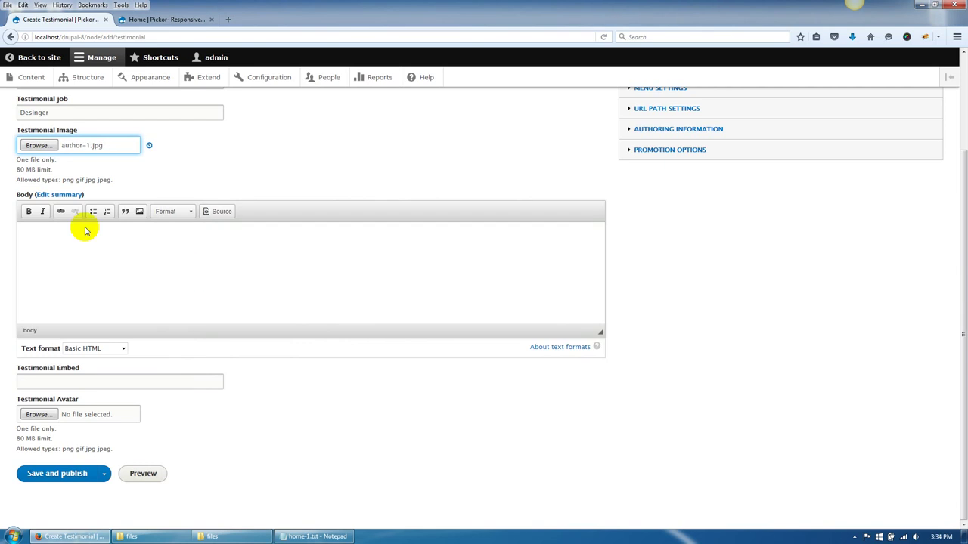
scroll(98, 261, "up", 3)
left_click(95, 257)
type("alt")
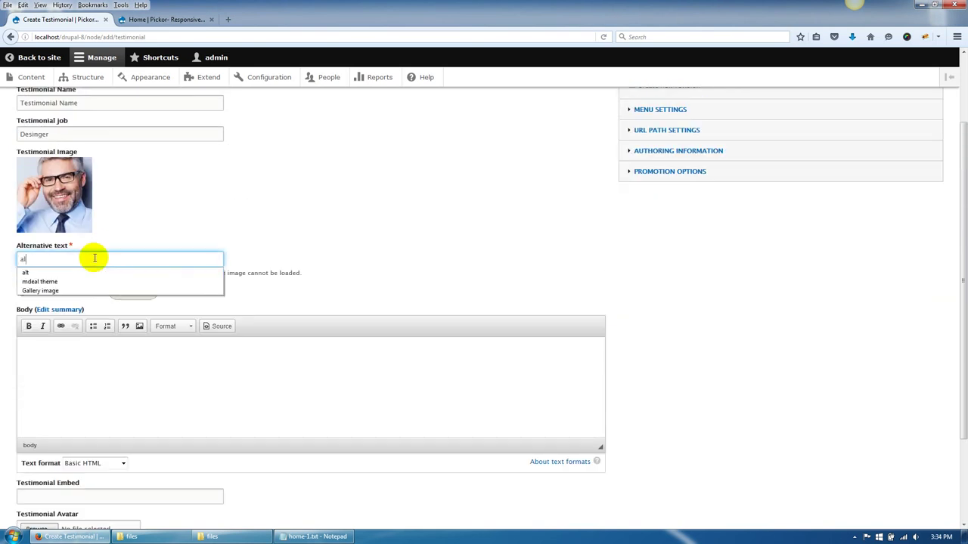
Copy the help sentence under the alternative text field into the testimonial body, then save and publish the testimonial.
scroll(94, 258, "down", 3)
left_click(82, 382)
left_click(130, 272)
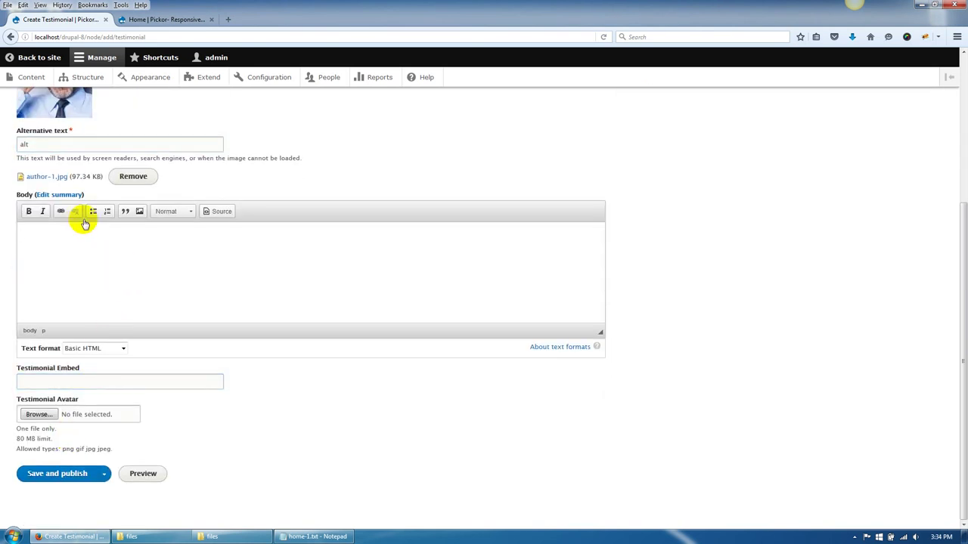
left_click_drag(24, 160, 139, 158)
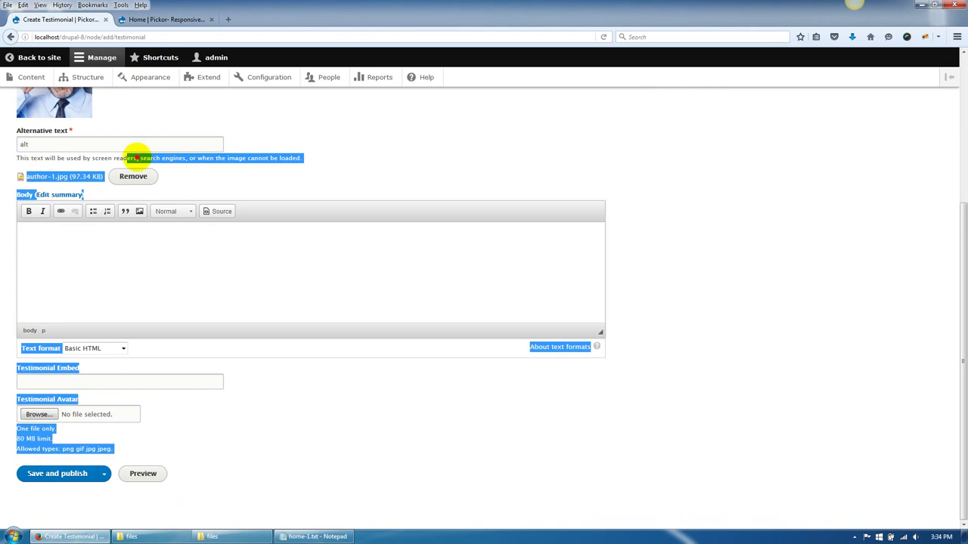
left_click_drag(313, 156, 18, 158)
key("ctrl+c")
left_click(60, 235)
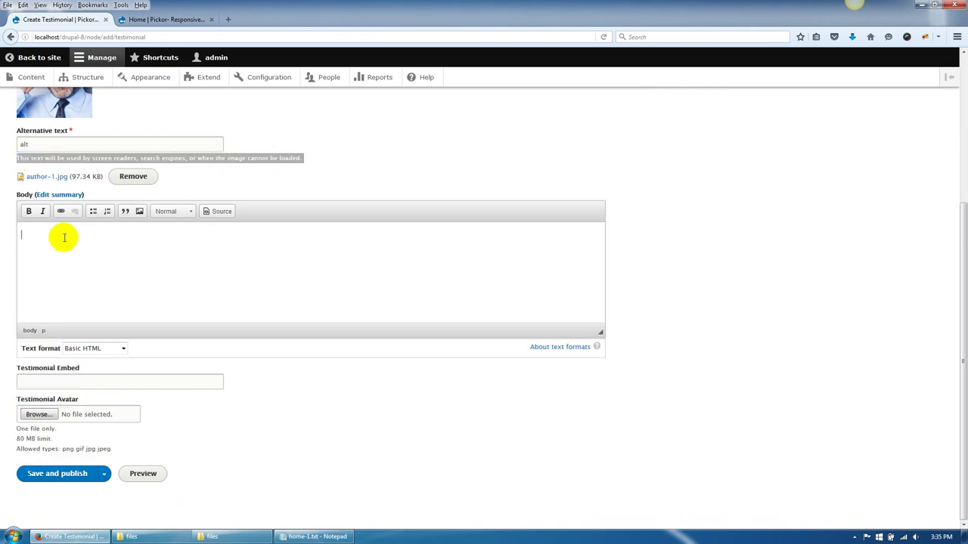
key("ctrl+v")
left_click(69, 476)
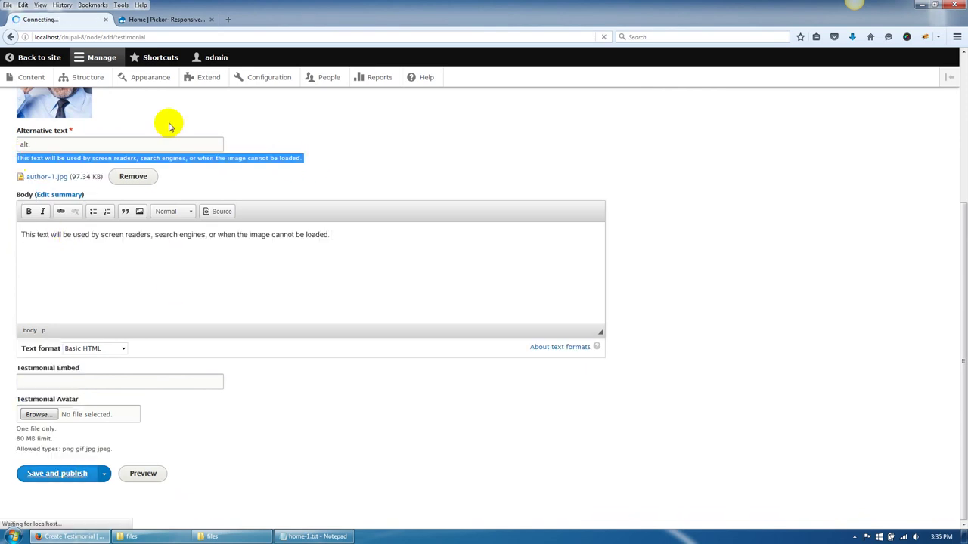
Reload the front page and check the testimonial under the clients section and the Meet the Team section.
left_click(173, 21)
key("ctrl+Tab")
left_click(180, 21)
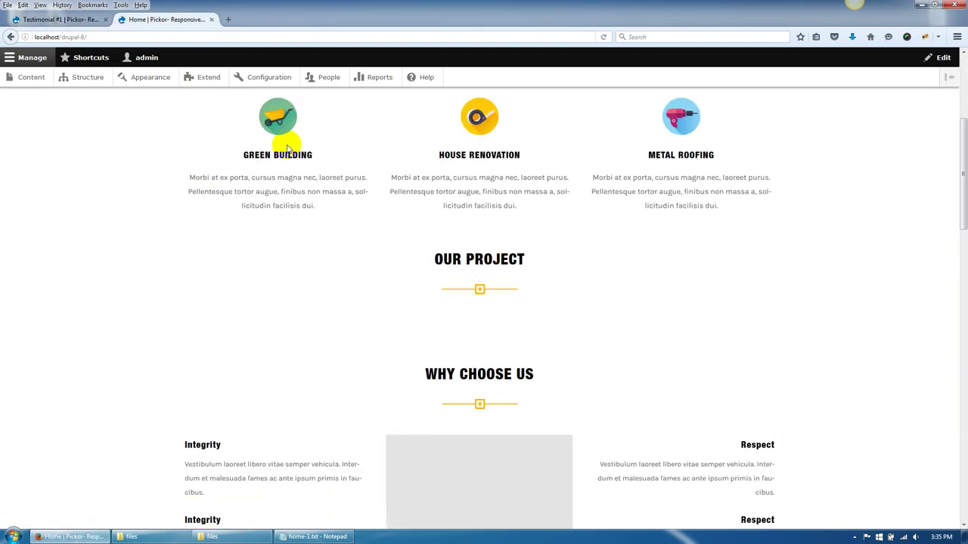
left_click(605, 37)
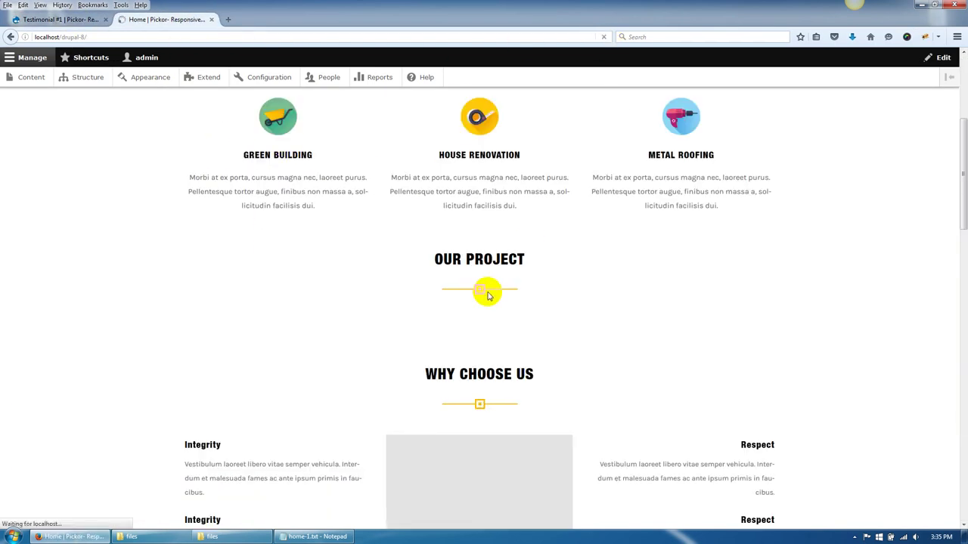
scroll(488, 297, "up", 2)
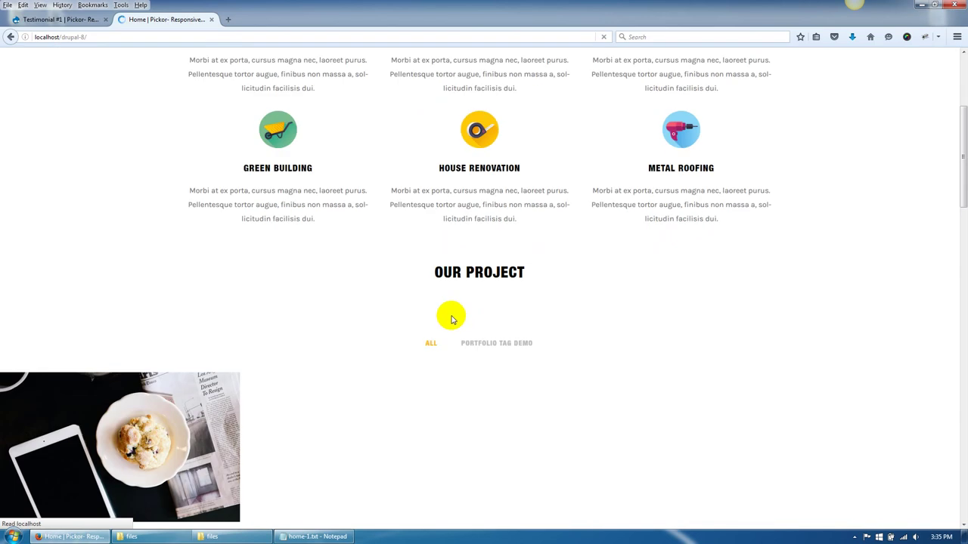
scroll(452, 319, "down", 12)
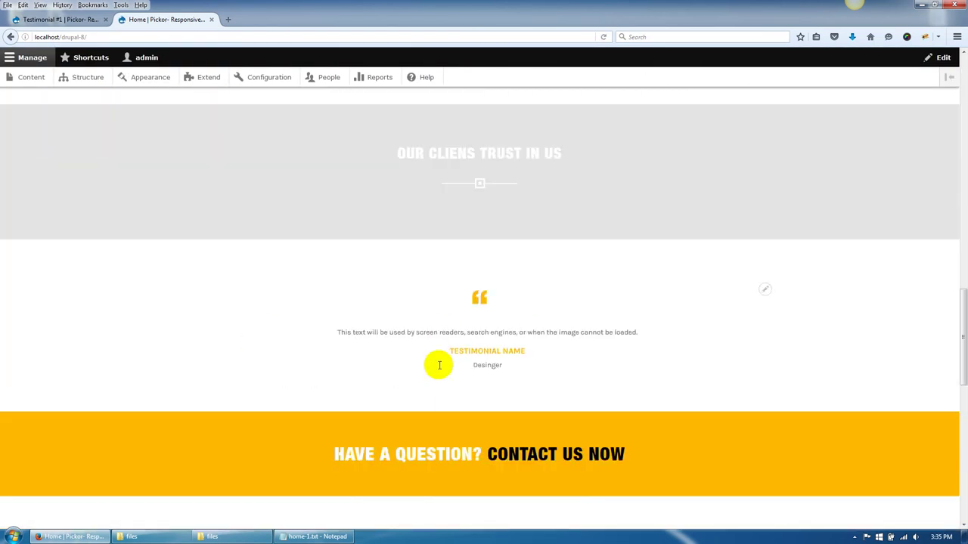
mouse_move(438, 365)
left_mouse_down()
mouse_move(264, 324)
mouse_move(519, 352)
mouse_move(400, 364)
mouse_move(455, 367)
left_mouse_up()
scroll(317, 389, "down", 5)
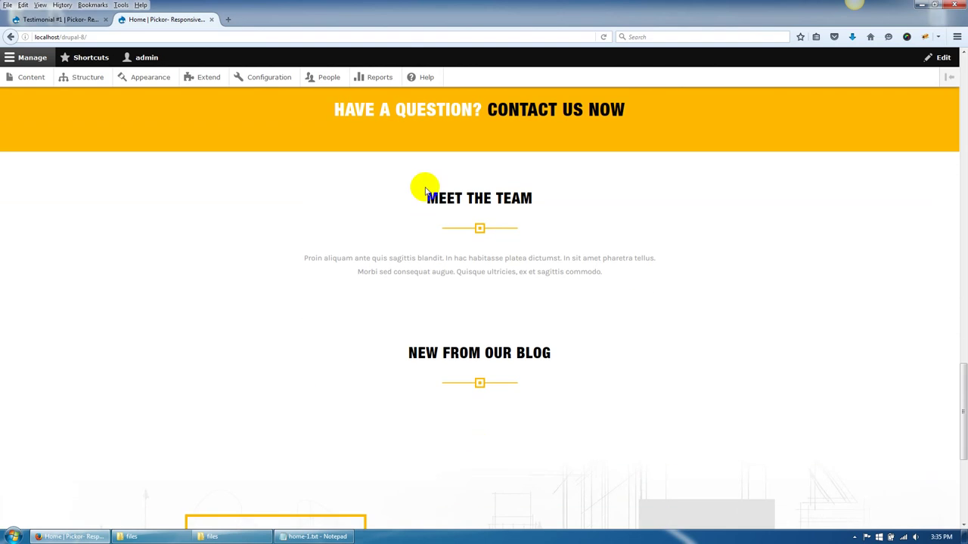
Start a new Team content item titled "Team #1" and set its team name to "Team Name".
left_click(57, 19)
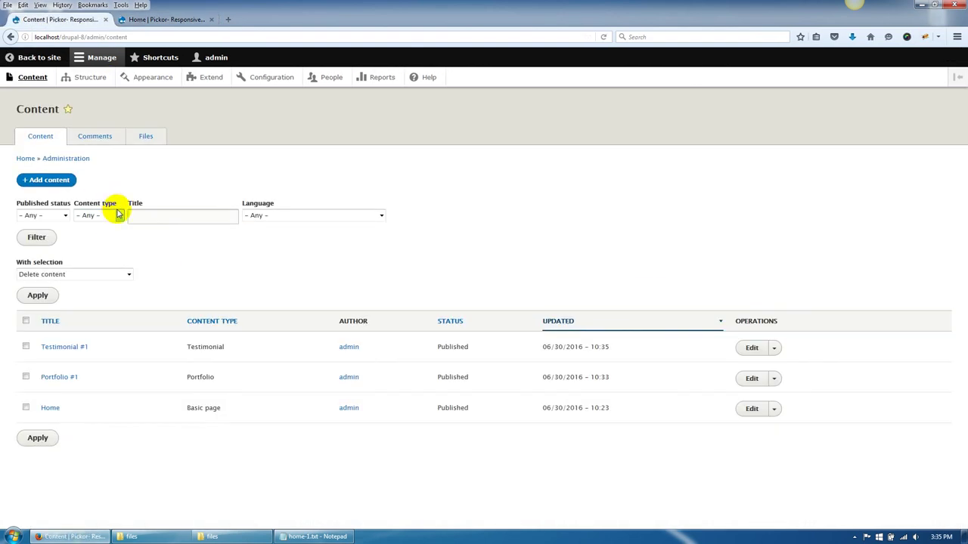
left_click(46, 180)
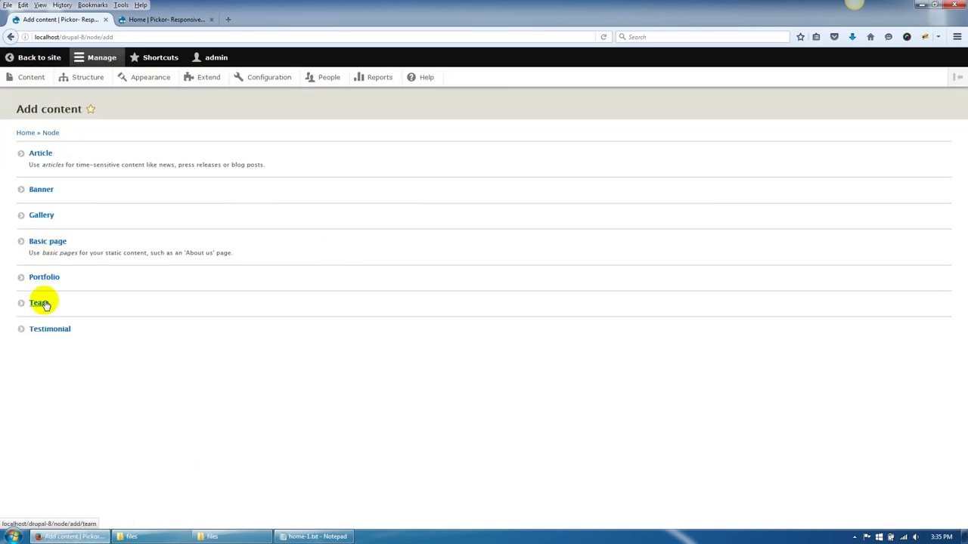
left_click(49, 329)
key("ctrl+Tab")
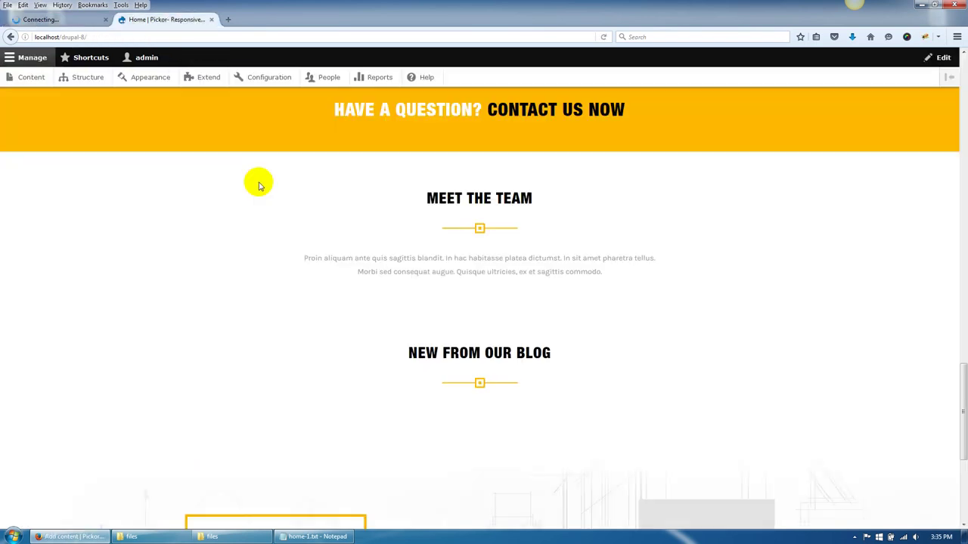
triple_click(515, 198)
left_click(38, 21)
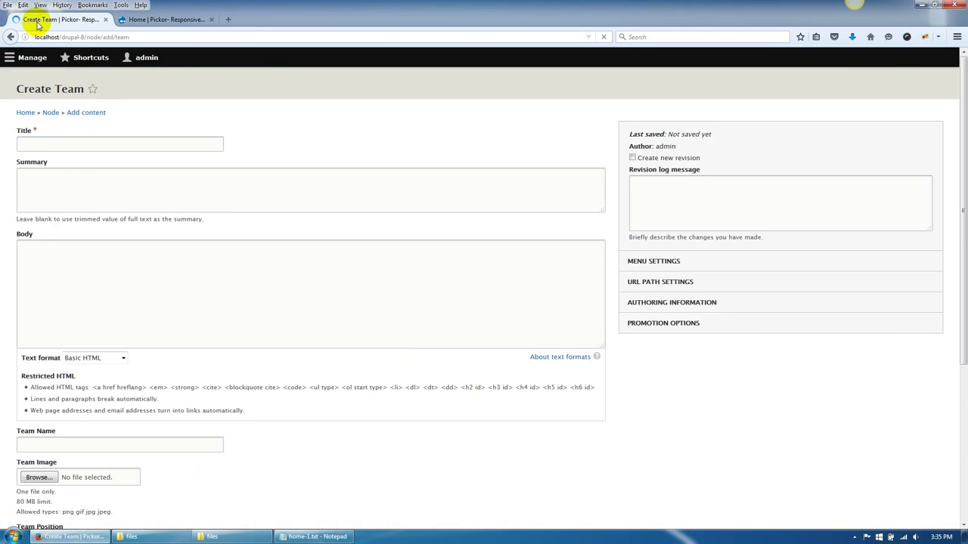
left_click(110, 165)
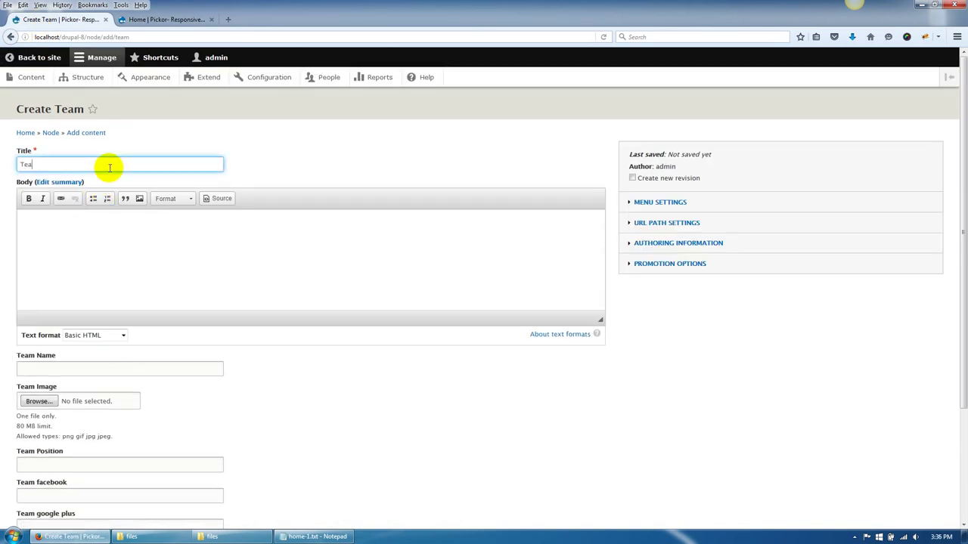
left_click(78, 369)
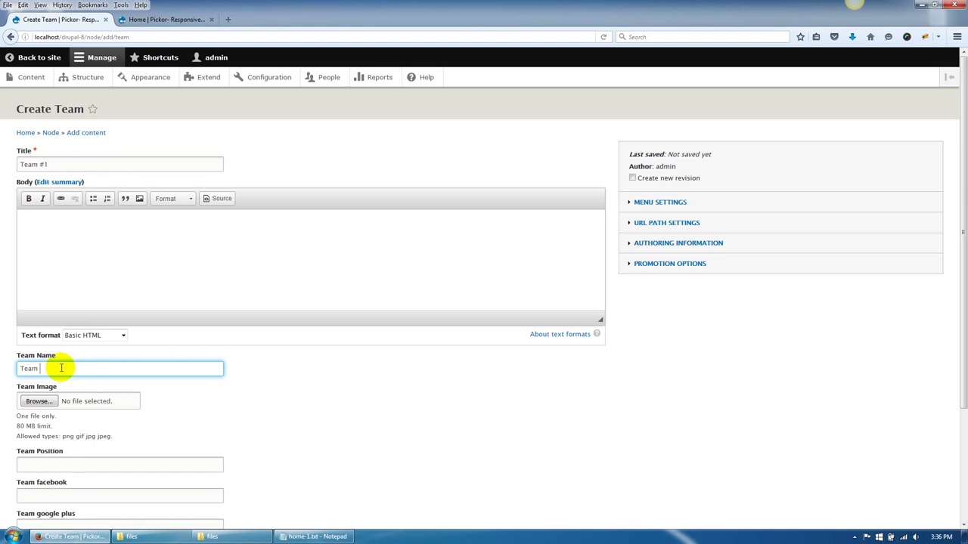
Upload team-1.png from the Desktop folder tmp new/picktor/team as the team image.
left_click(39, 400)
left_click(203, 252)
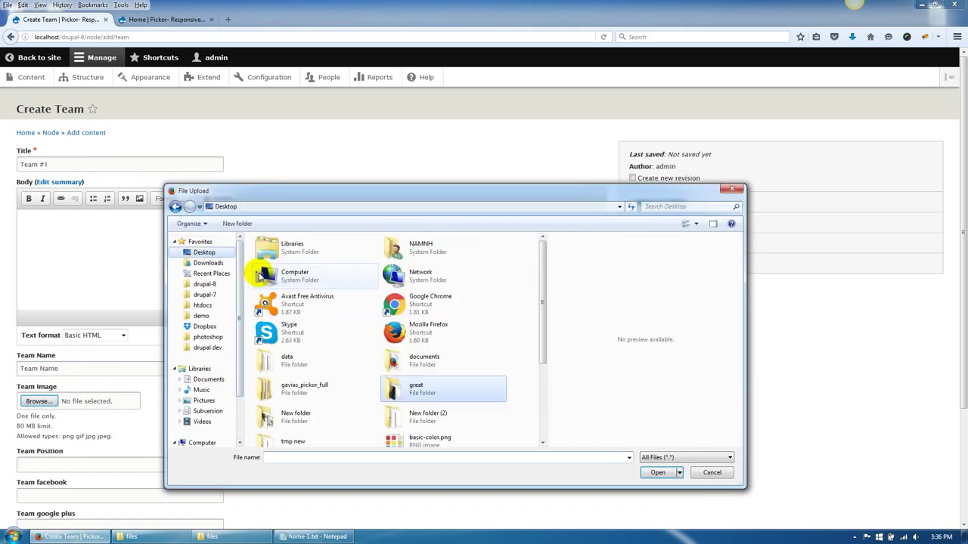
left_click_drag(542, 299, 543, 355)
double_click(332, 392)
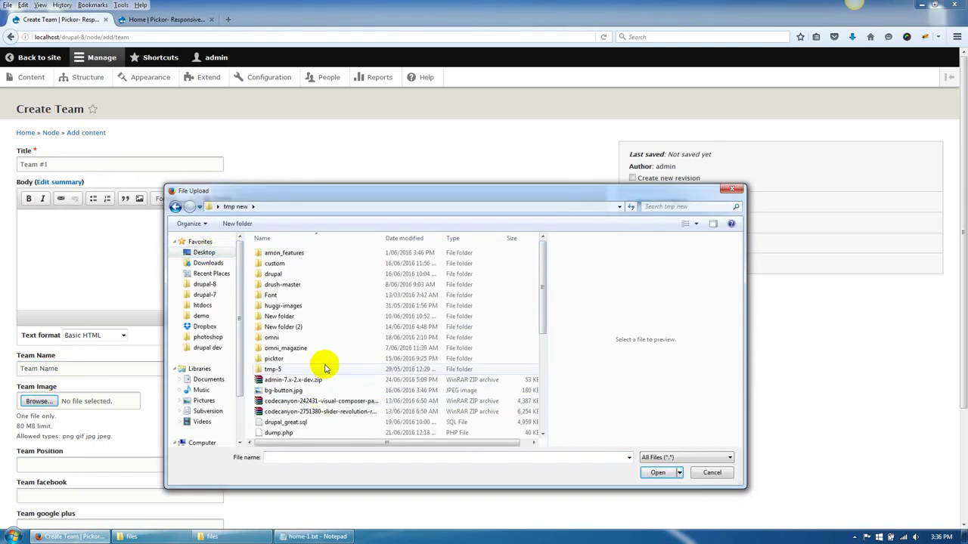
double_click(286, 360)
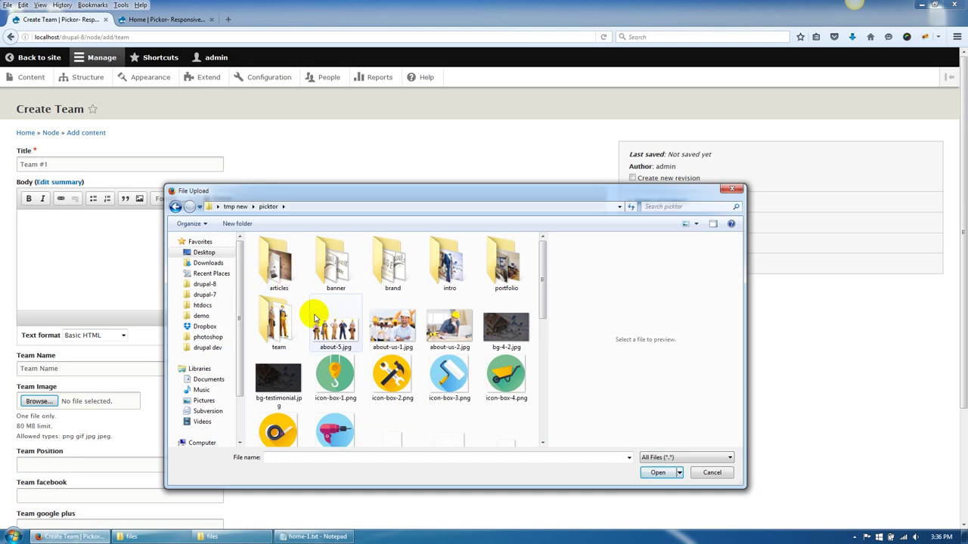
double_click(302, 322)
left_click(281, 280)
left_click(658, 473)
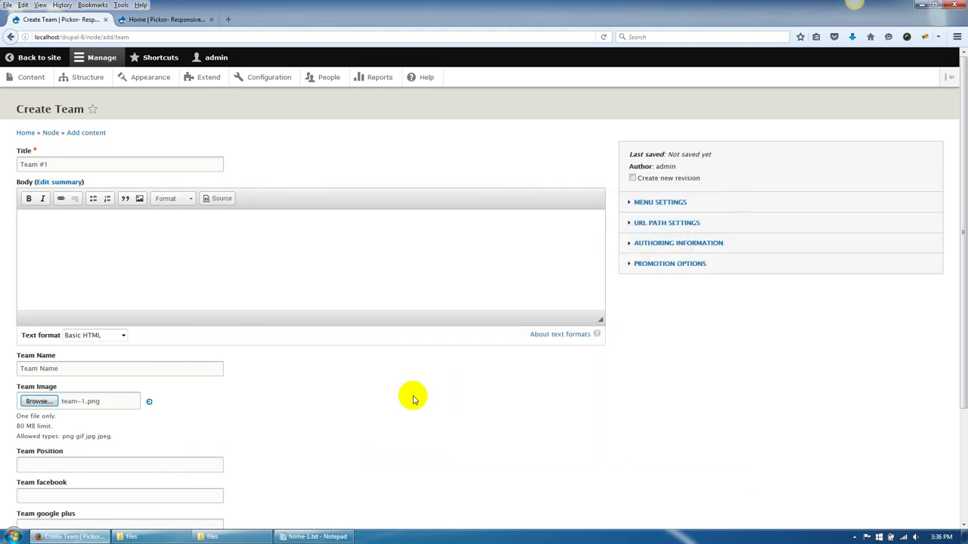
Set the team position to "Team position", fill the facebook, google plus, linkedin and Twitter fields with "#", and publish the team item.
scroll(302, 363, "down", 5)
left_click(99, 323)
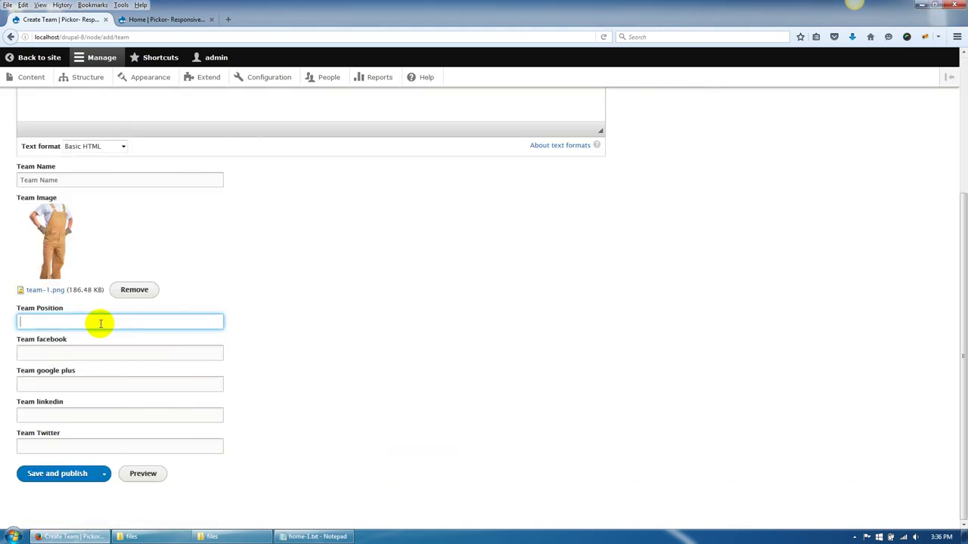
type("Team position")
key("Tab")
type("#")
key("Tab")
type("#")
key("Tab")
type("#")
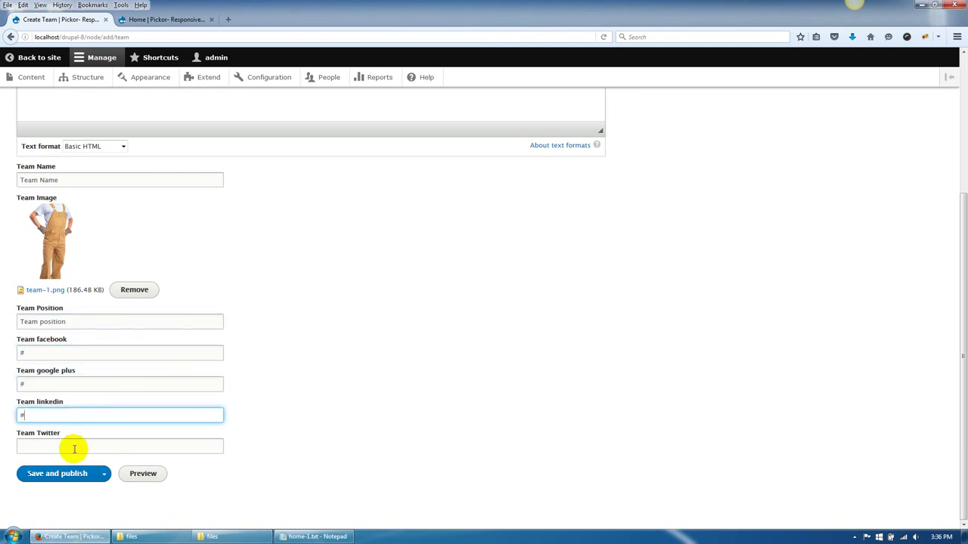
key("Tab")
type("#")
key("Return")
scroll(76, 417, "up", 5)
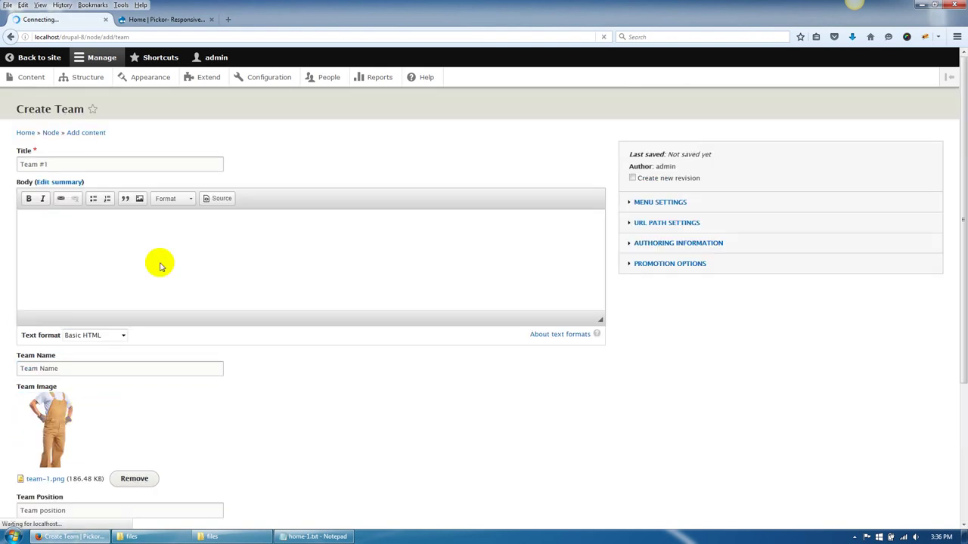
Reload the front page and check the Meet the Team section and the New From Our Blog section.
left_click(170, 20)
left_click_drag(961, 203, 961, 60)
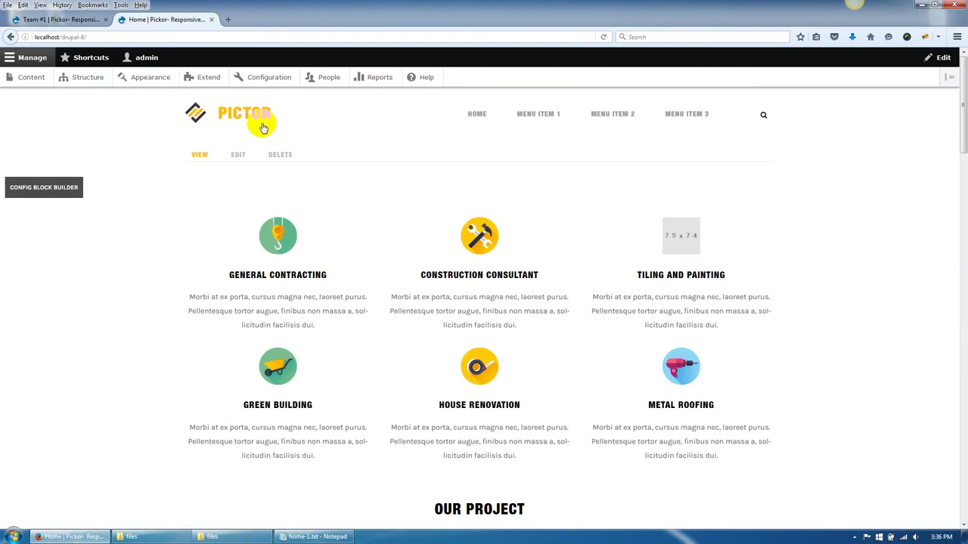
left_click(263, 127)
left_click(76, 19)
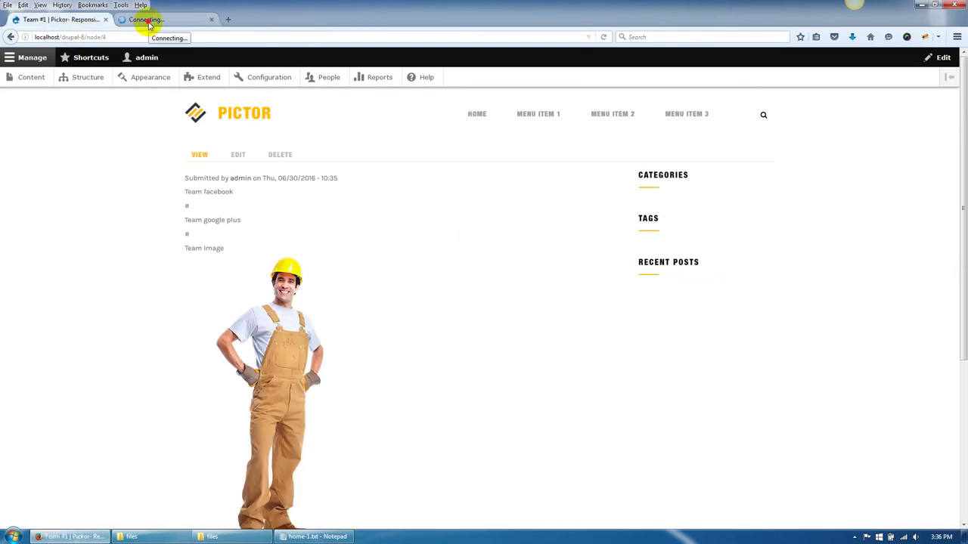
left_click(149, 20)
left_click_drag(964, 113, 963, 378)
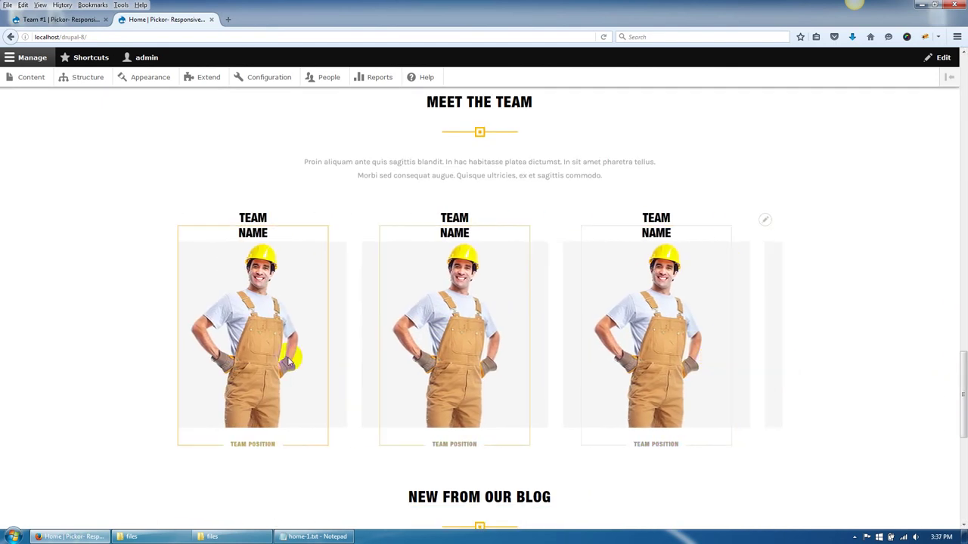
scroll(237, 340, "up", 2)
scroll(237, 340, "down", 6)
double_click(422, 94)
left_click_drag(422, 95, 582, 112)
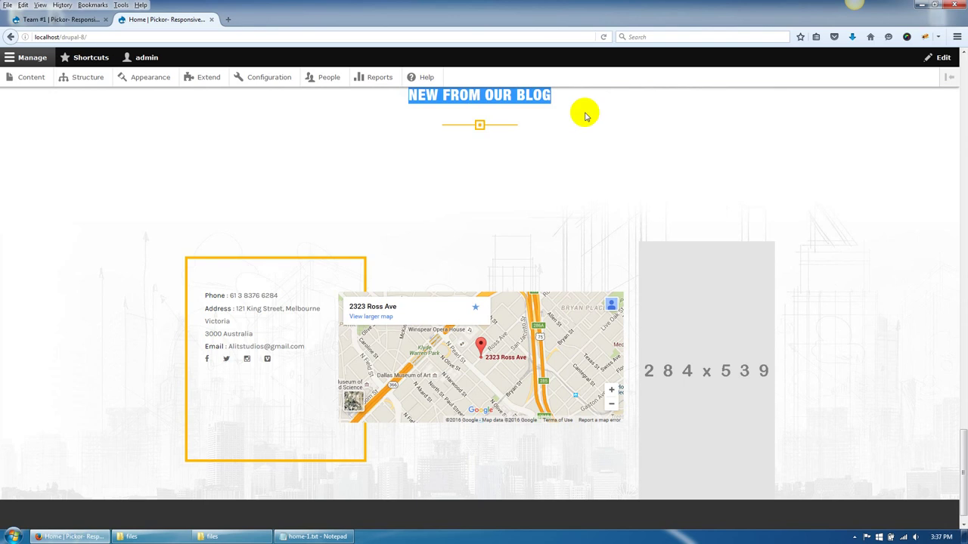
Start a new Article content item titled "Article Title #1".
left_click(73, 23)
left_click(31, 78)
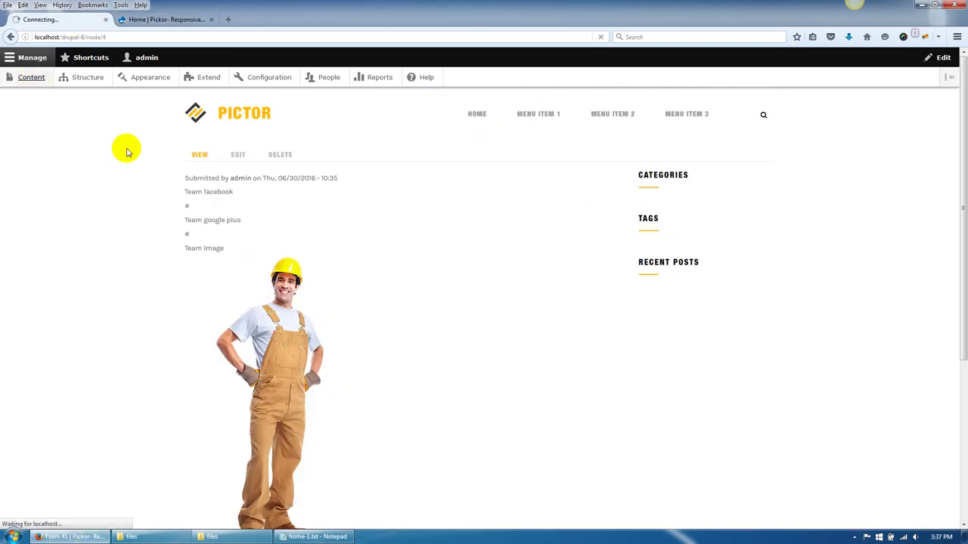
left_click(45, 180)
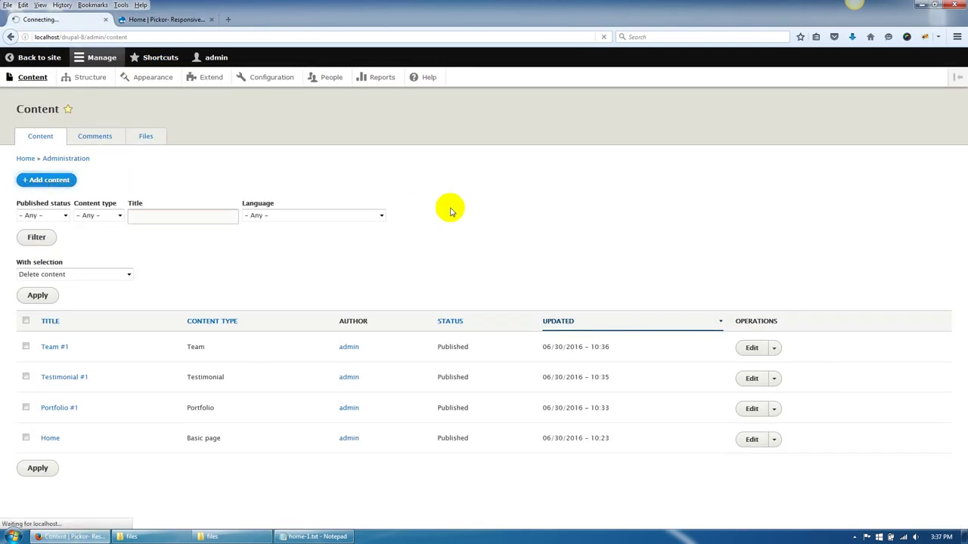
left_click(300, 225)
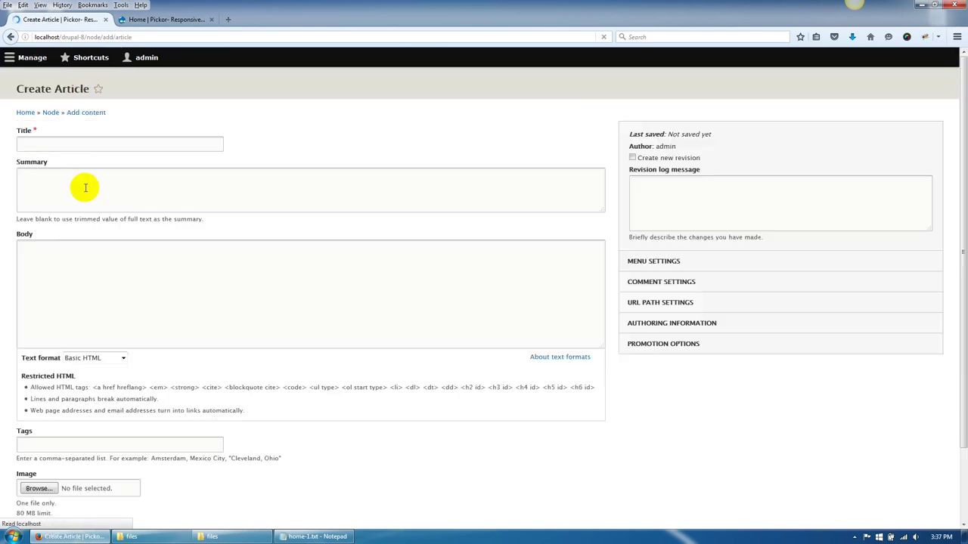
left_click(87, 164)
type("Article Title #1")
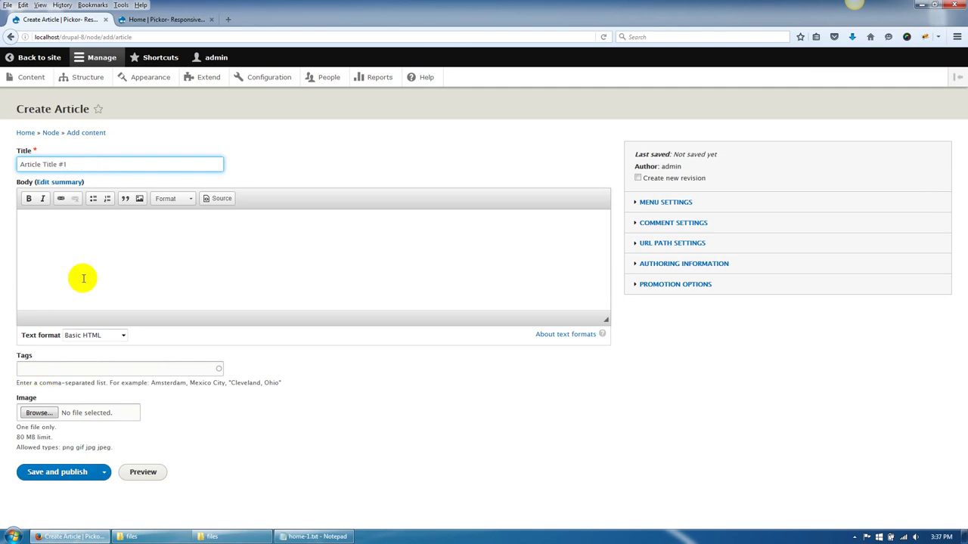
left_click(83, 279)
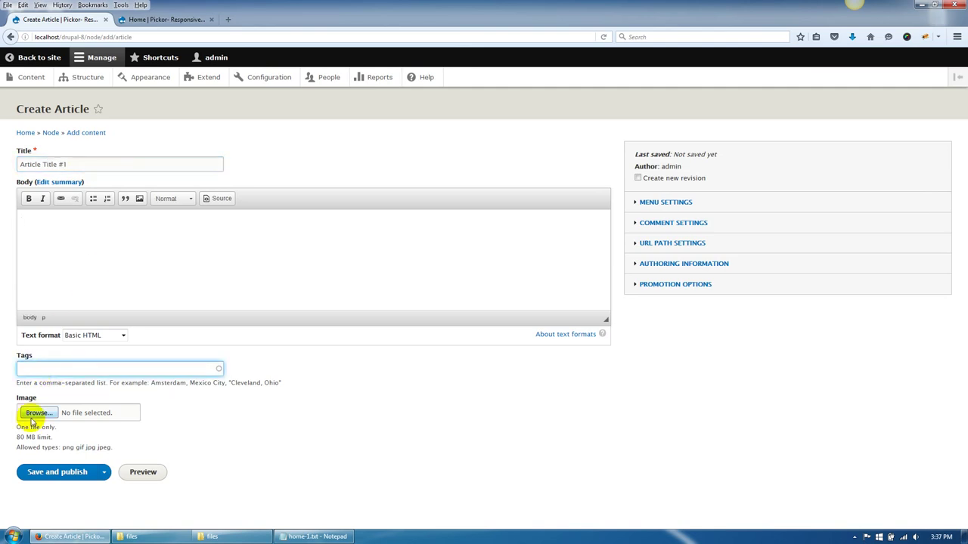
Upload post-1.jpg from the picktor/articles folder as the article image with alternative text "alt", then save and publish the article.
left_click(39, 412)
left_click(268, 206)
double_click(277, 260)
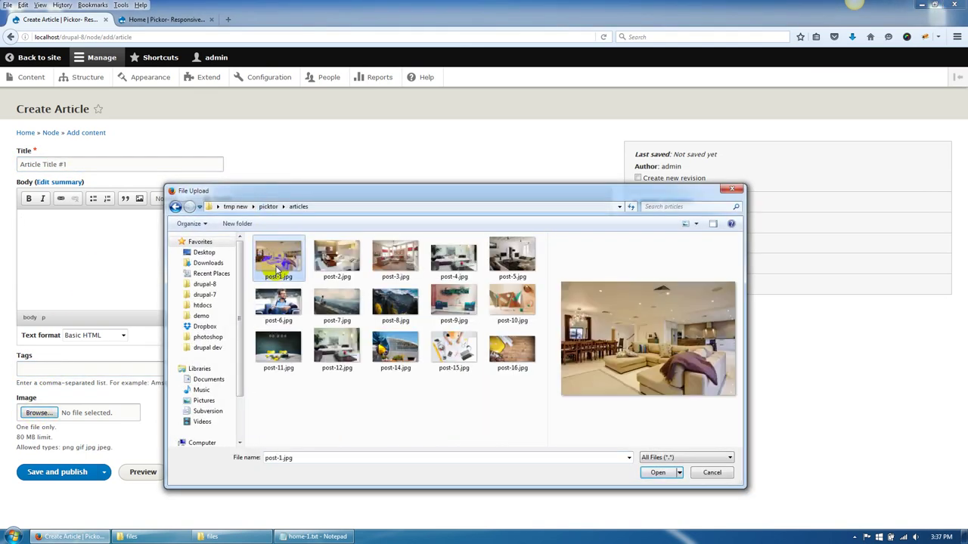
double_click(277, 261)
scroll(56, 457, "down", 2)
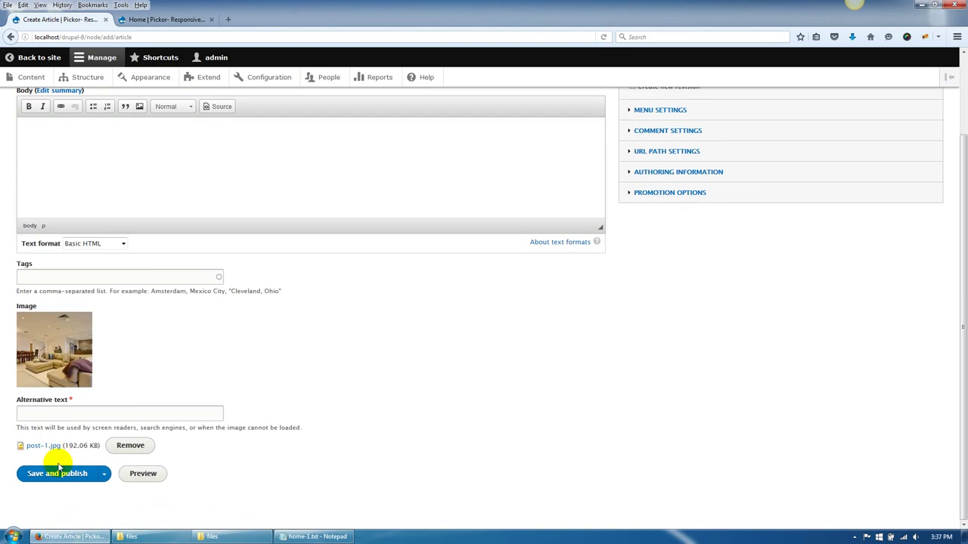
left_click(58, 467)
type("alt")
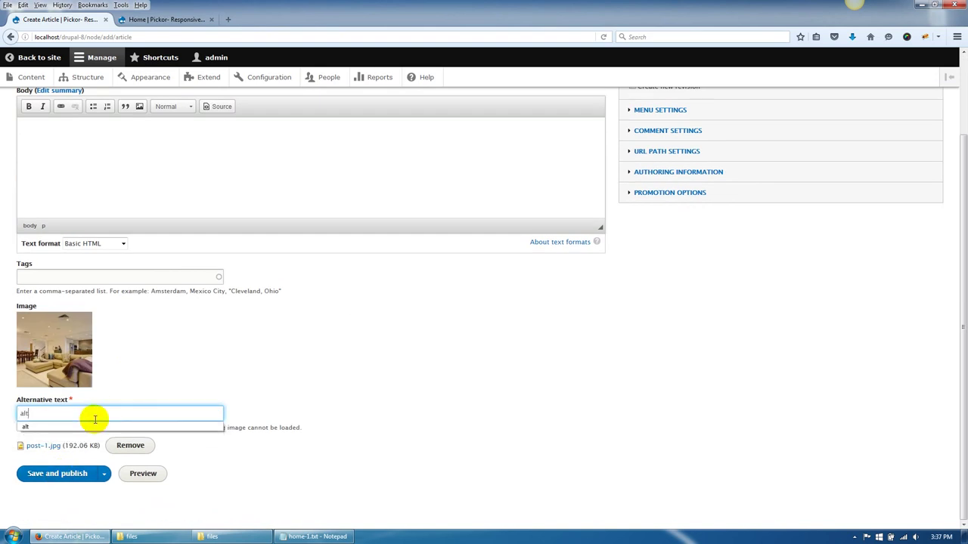
left_click(53, 475)
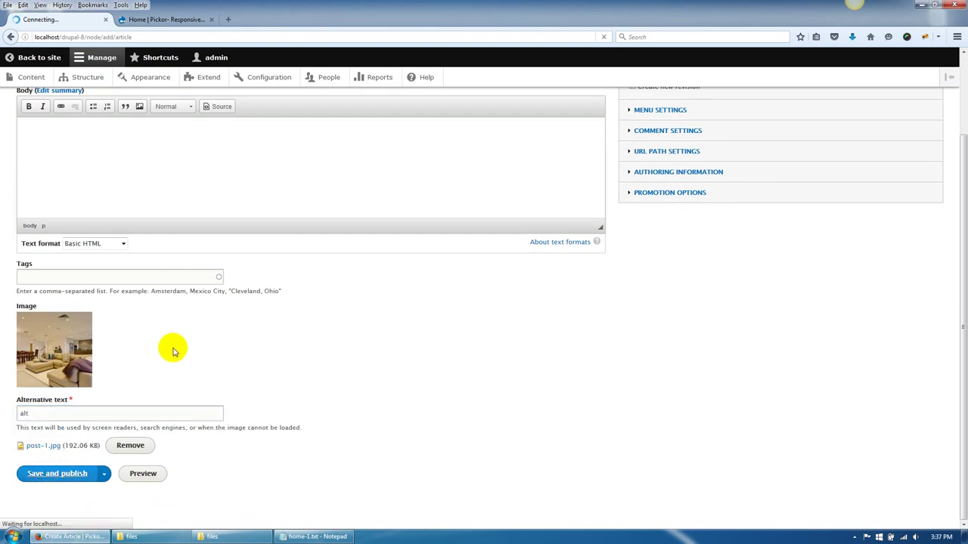
Reload the front page and check the article under the New From Our Blog section.
left_click(170, 20)
left_click_drag(962, 454, 962, 250)
left_click(603, 36)
scroll(296, 251, "down", 5)
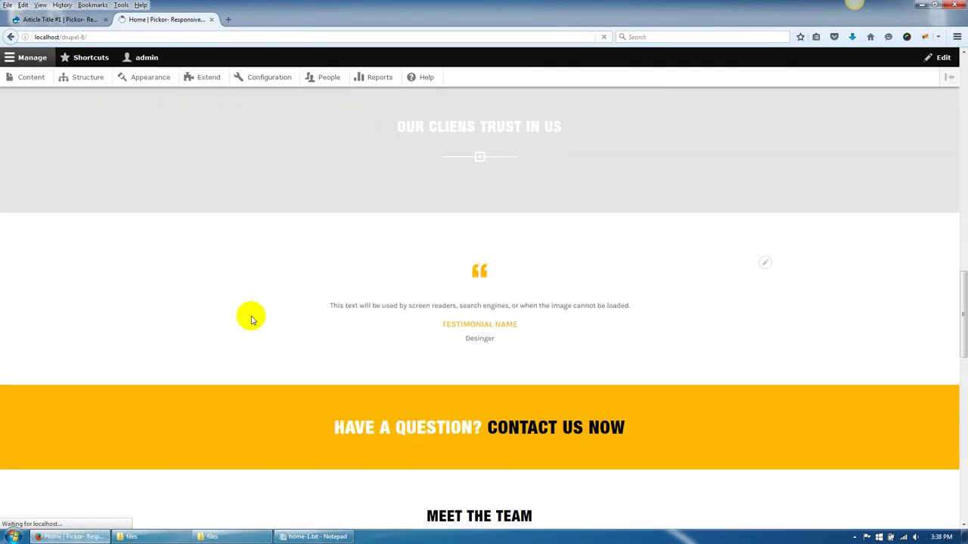
scroll(253, 320, "down", 1)
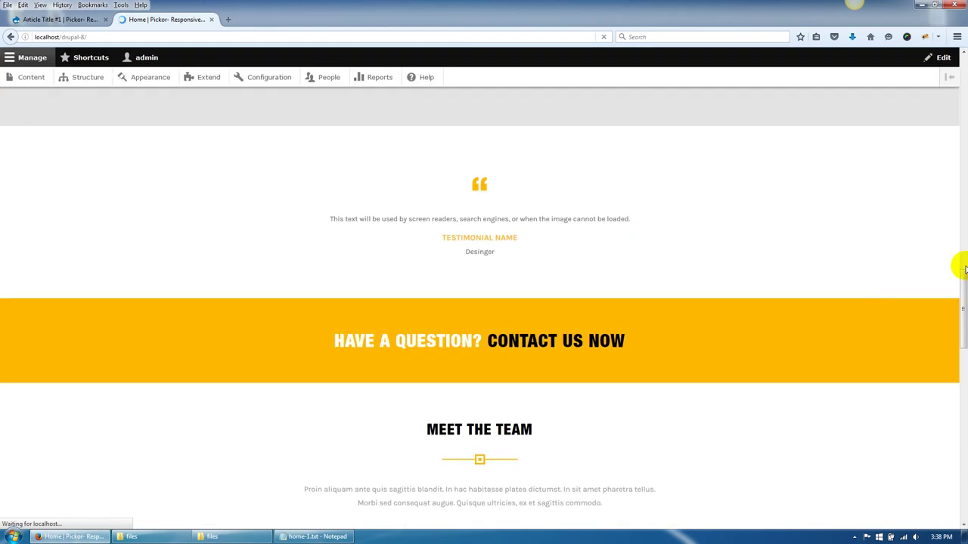
left_click_drag(961, 264, 962, 406)
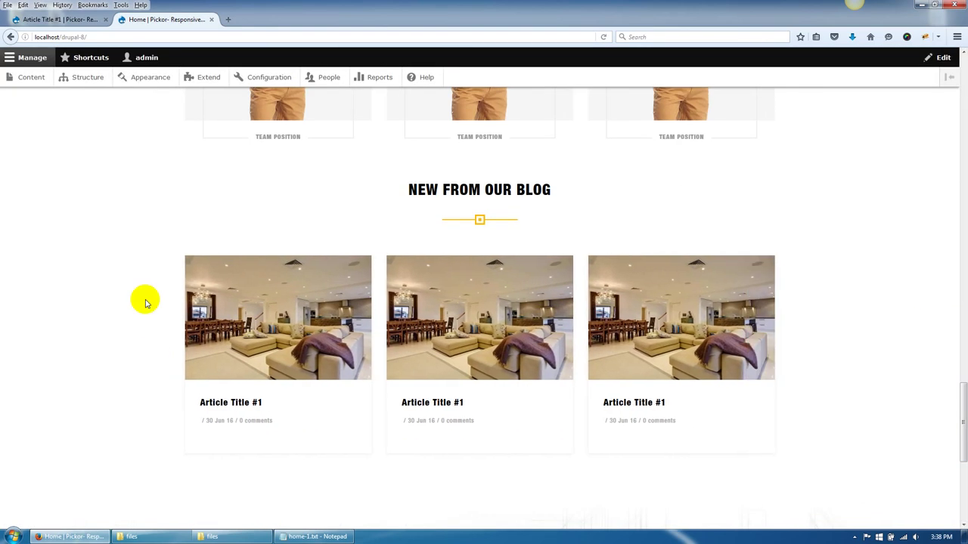
scroll(378, 291, "up", 6)
scroll(378, 291, "up", 10)
scroll(380, 292, "up", 20)
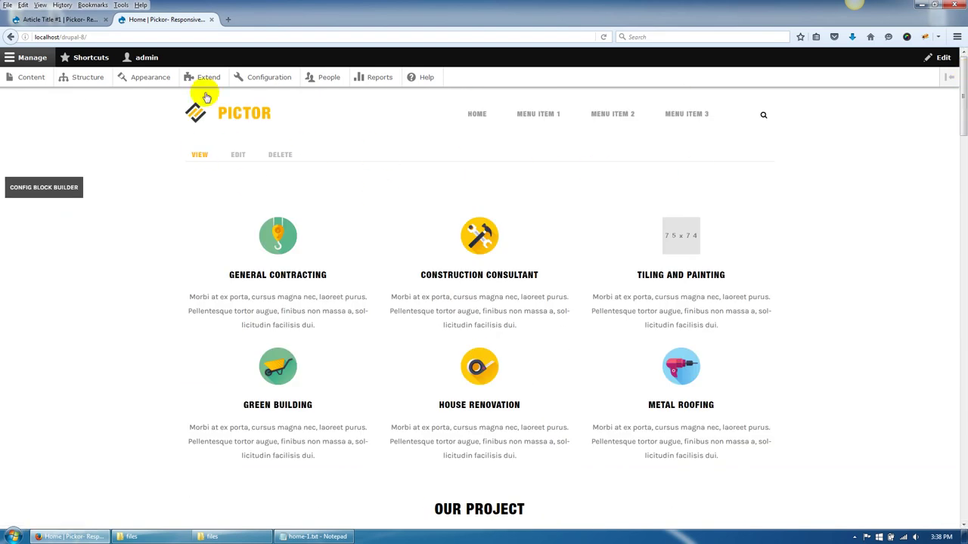
Filter the site's module list and install the Gavias slider layer module.
left_click(60, 16)
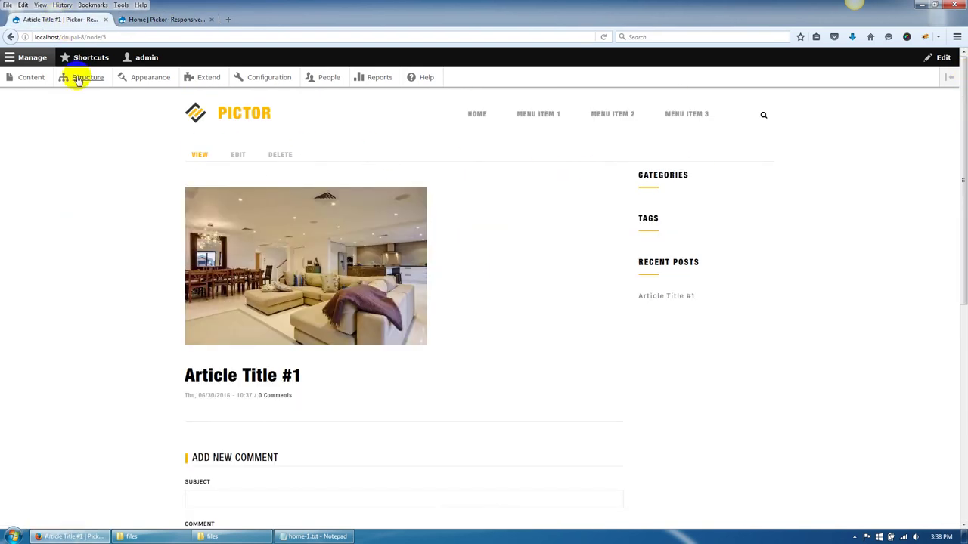
scroll(104, 214, "down", 2)
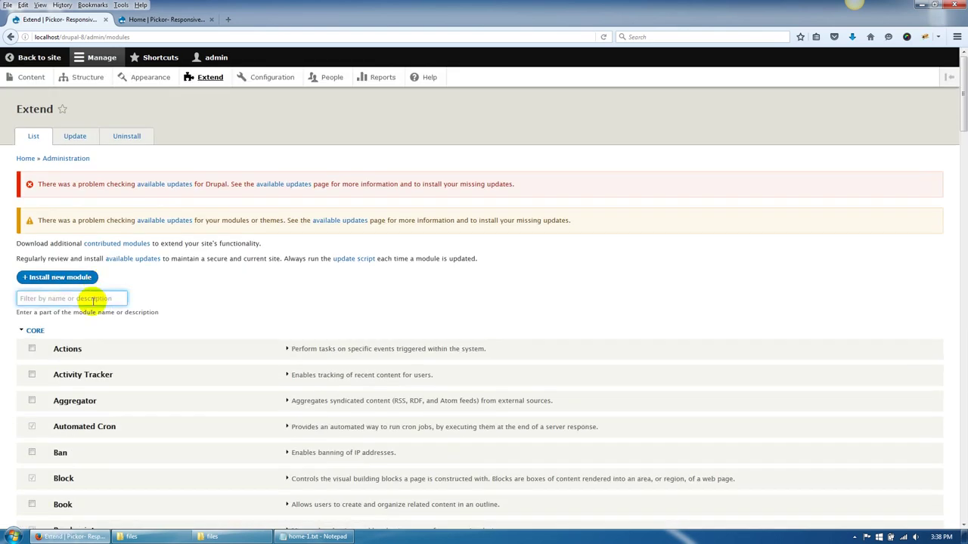
type("er")
left_click(89, 350)
left_click(52, 389)
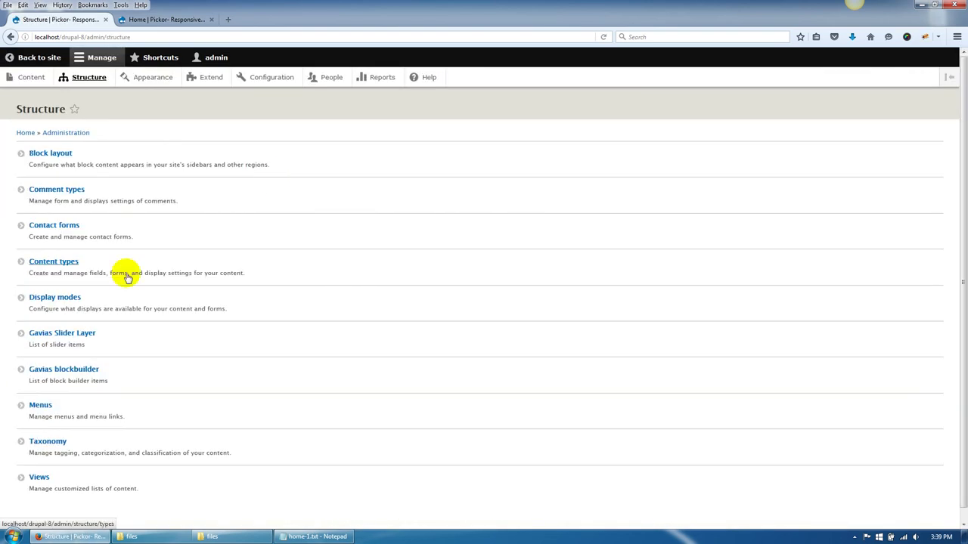
Add a Gavias Slider Layer group titled "Slider #1" and save it.
left_click(95, 337)
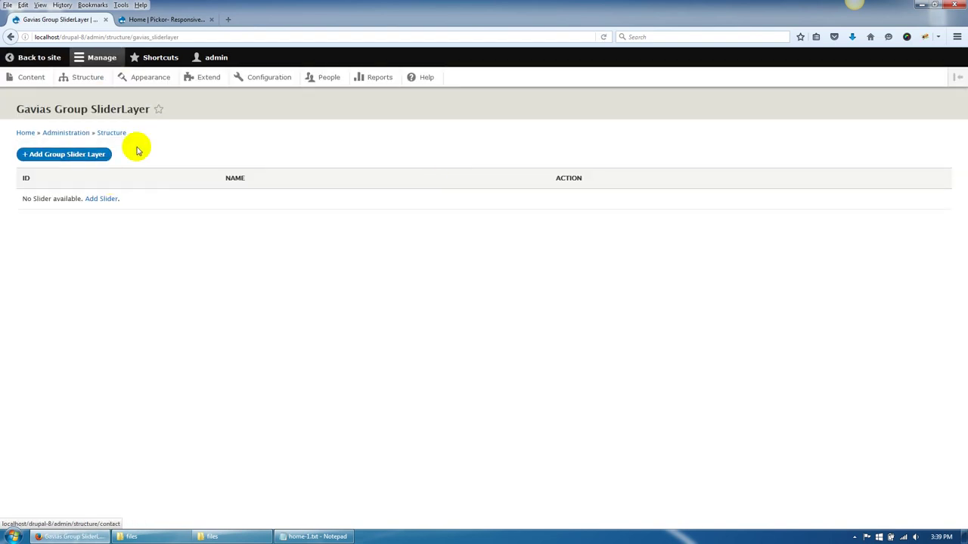
left_click(75, 155)
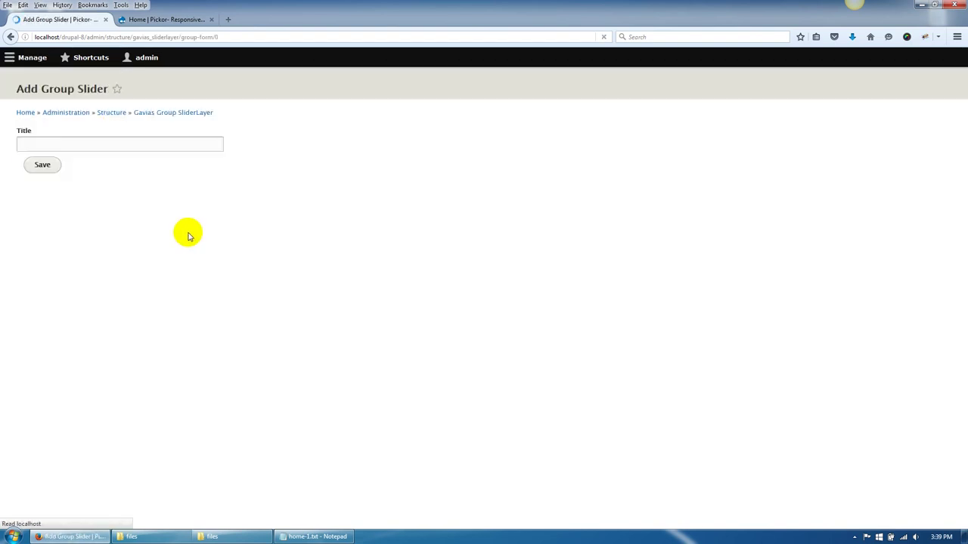
left_click(120, 161)
type("Slider #1")
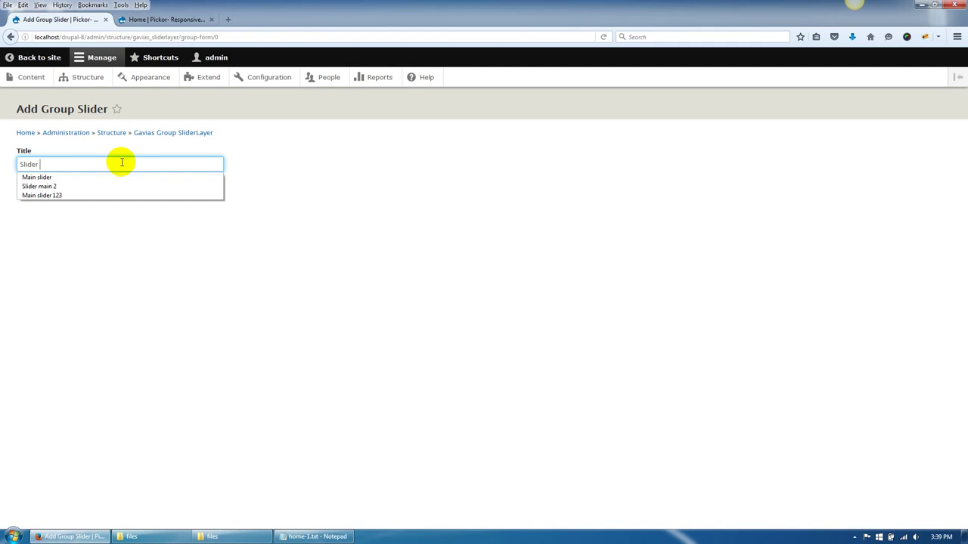
key("Return")
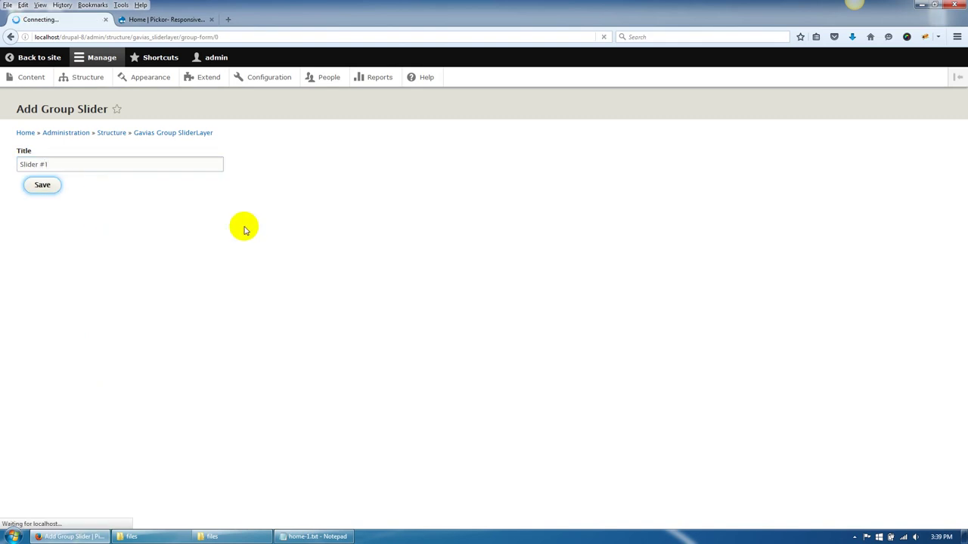
Add a slider to the Slider #1 group and set its slider title to "Slider 1".
left_click(329, 230)
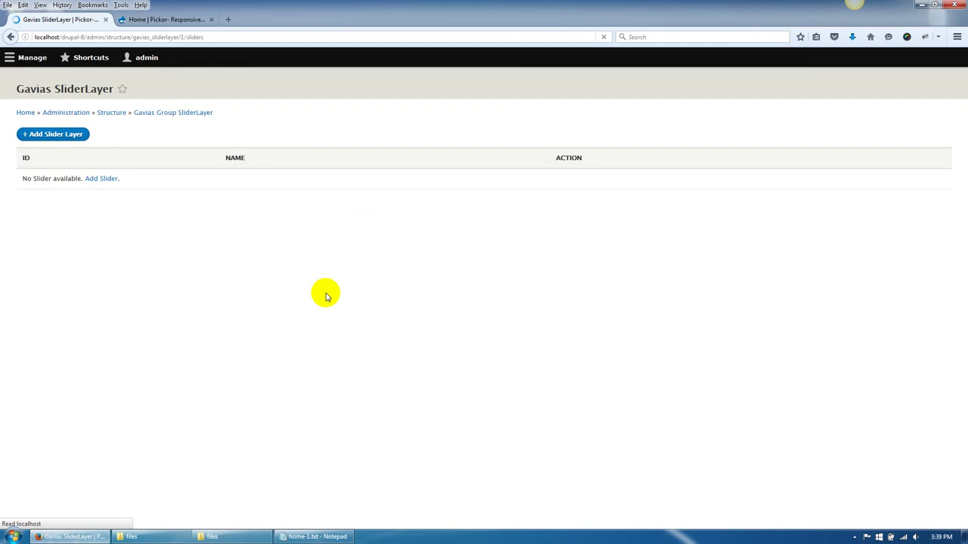
left_click(104, 199)
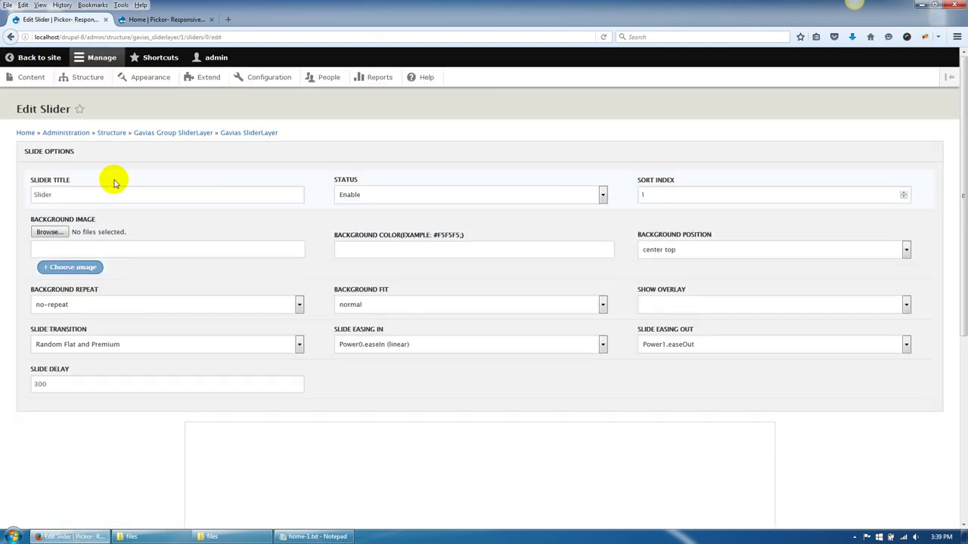
left_click(110, 195)
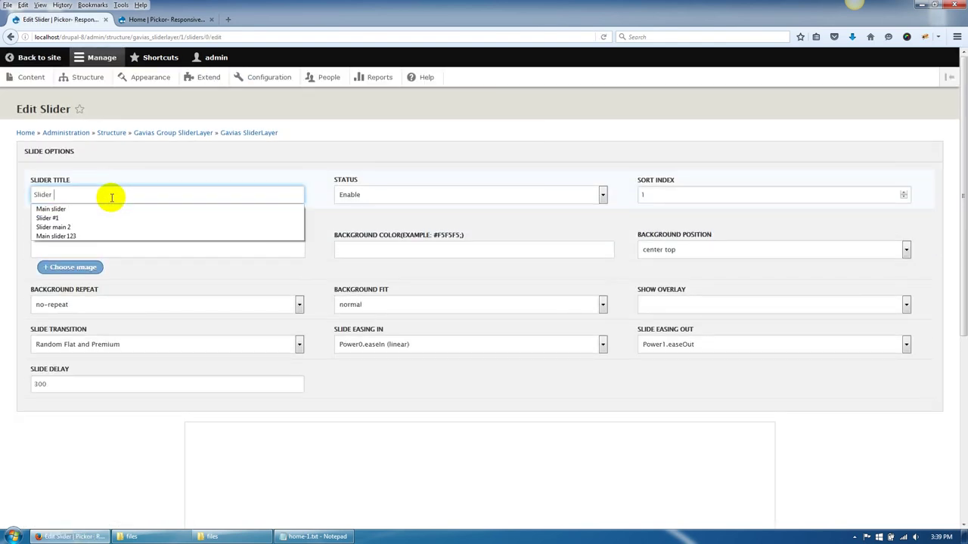
type("1")
Open the file chooser for the slide's background image and look through the picktor folder for a suitable slider picture.
left_click(49, 232)
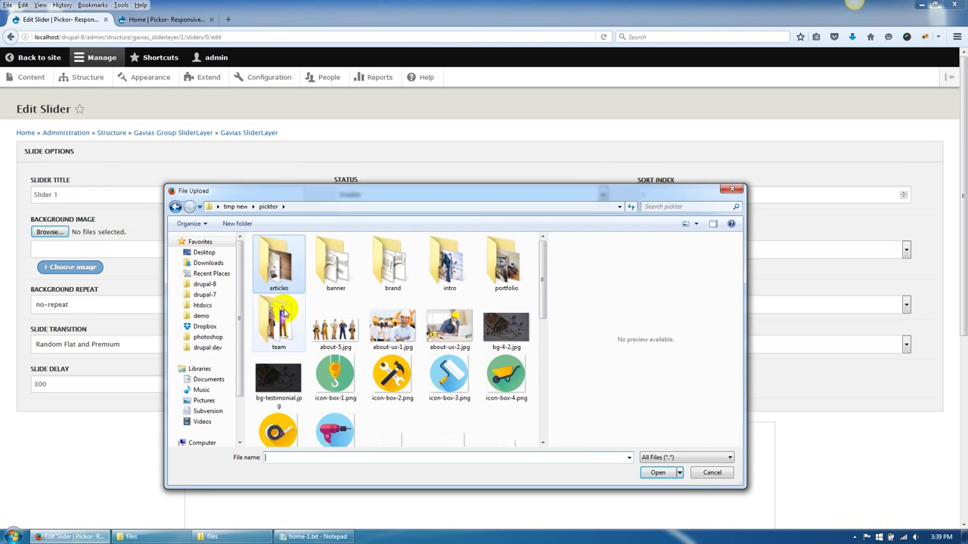
left_click(278, 378)
scroll(371, 386, "down", 5)
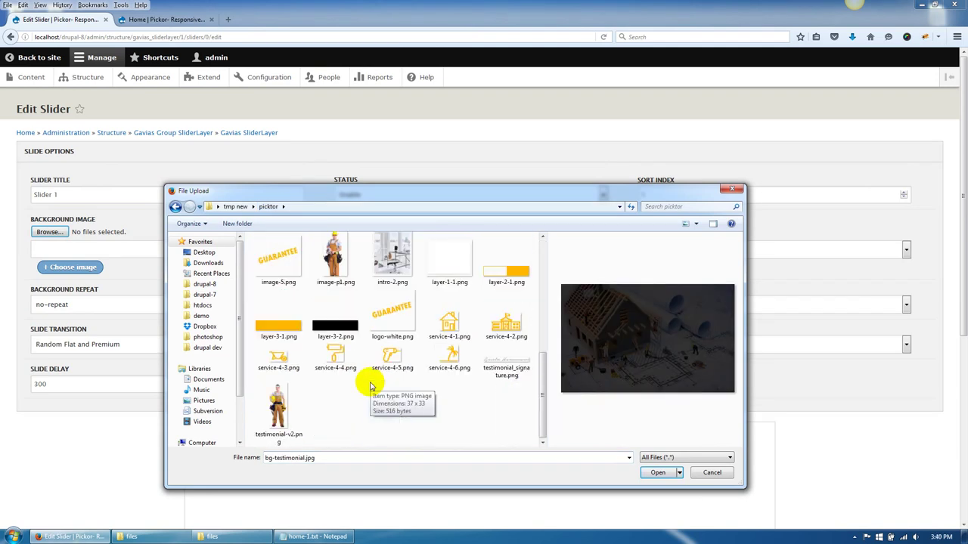
scroll(392, 403, "up", 5)
key("s")
key("s")
key("s")
key("s")
key("s")
key("s")
key("s")
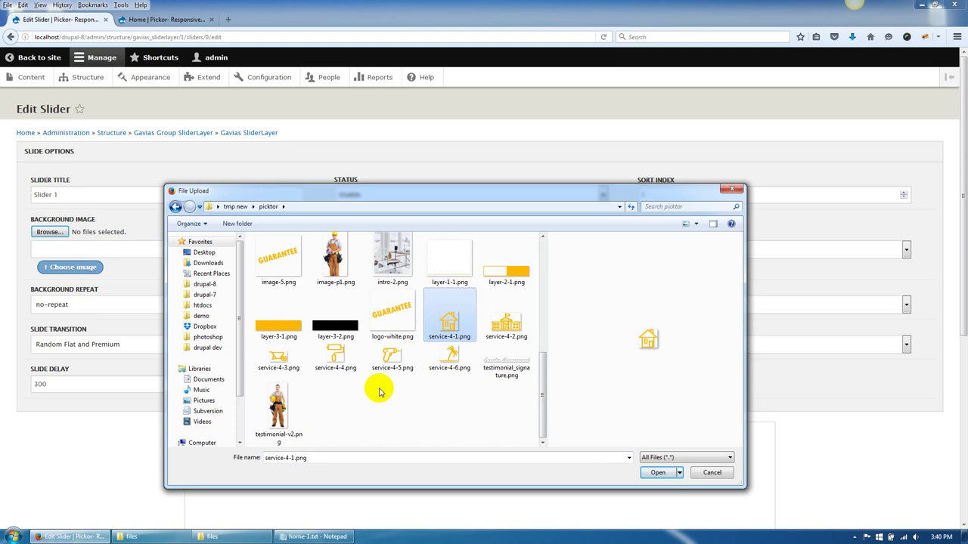
scroll(380, 392, "up", 10)
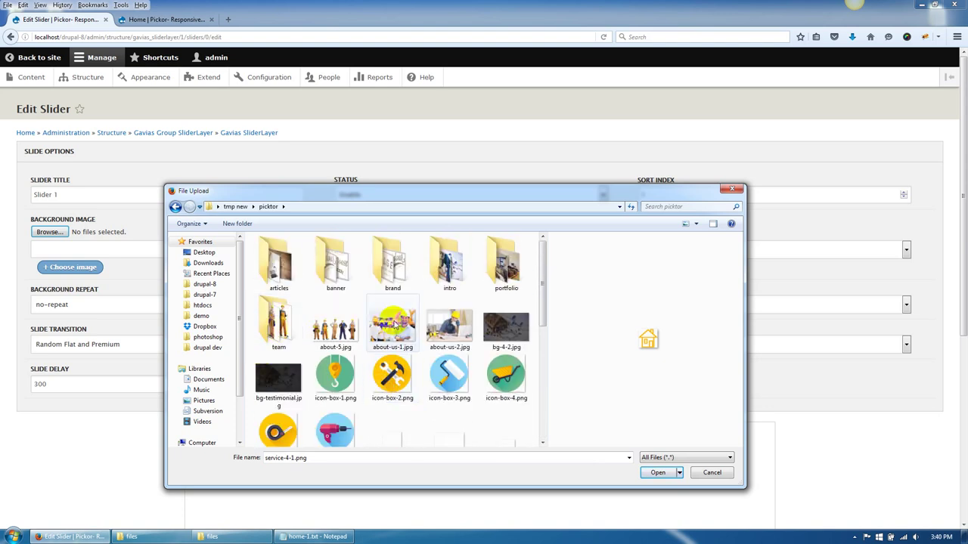
double_click(440, 280)
key("BackSpace")
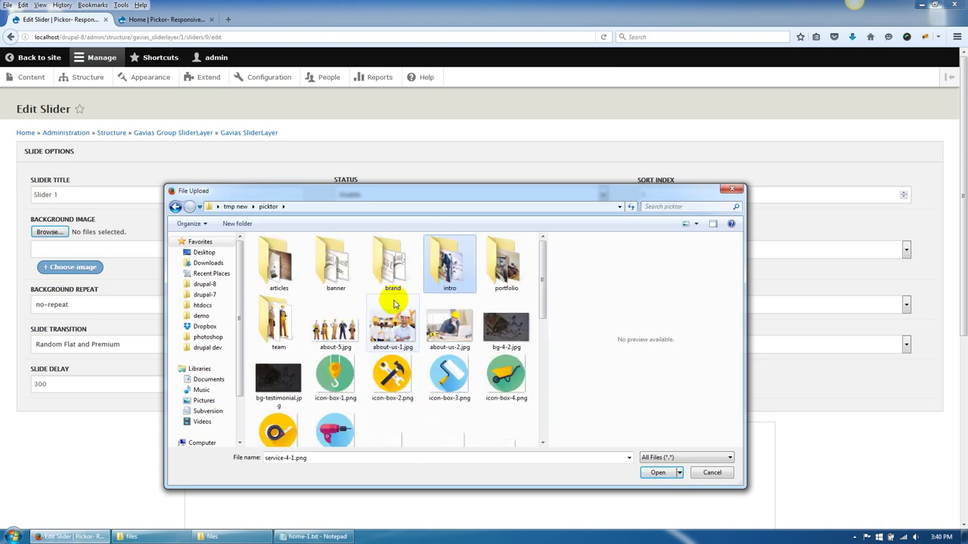
left_click(350, 344)
left_click(506, 329)
scroll(399, 388, "down", 10)
left_click_drag(544, 356, 179, 340)
Upload 0ZLSG0-slider-1.jpg from the private pickor site's gva-sliderlayer-upload folder as the slide's background image.
left_click(204, 306)
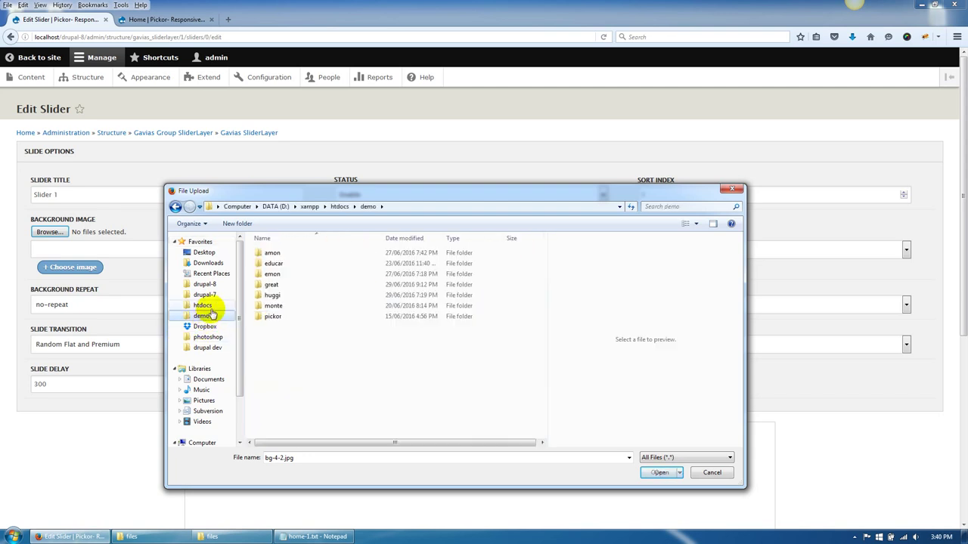
double_click(260, 280)
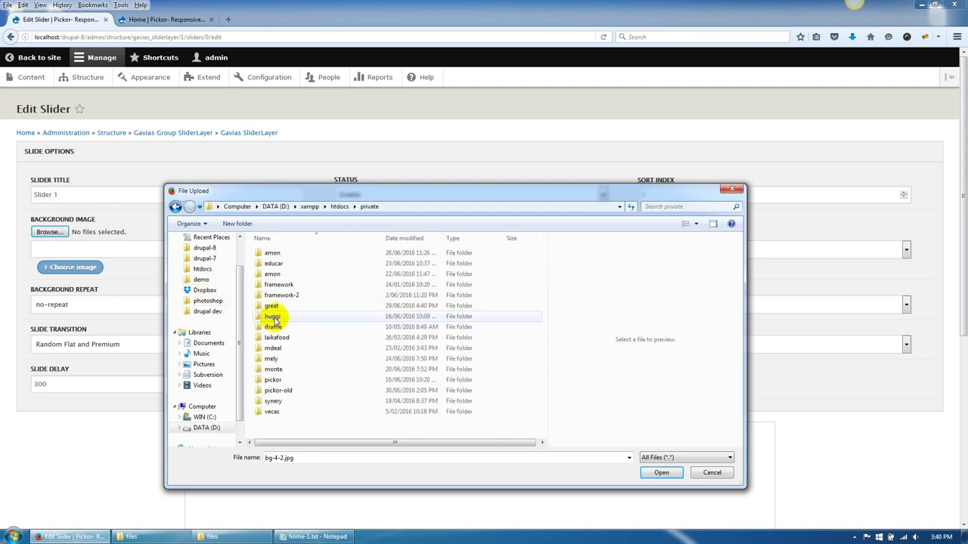
double_click(272, 379)
double_click(276, 284)
double_click(286, 254)
double_click(285, 252)
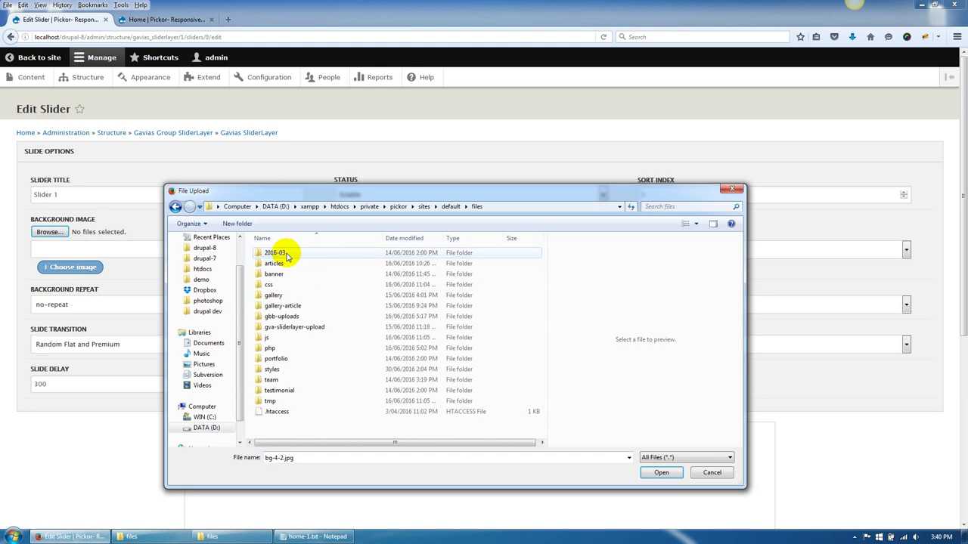
double_click(325, 325)
left_click(284, 292)
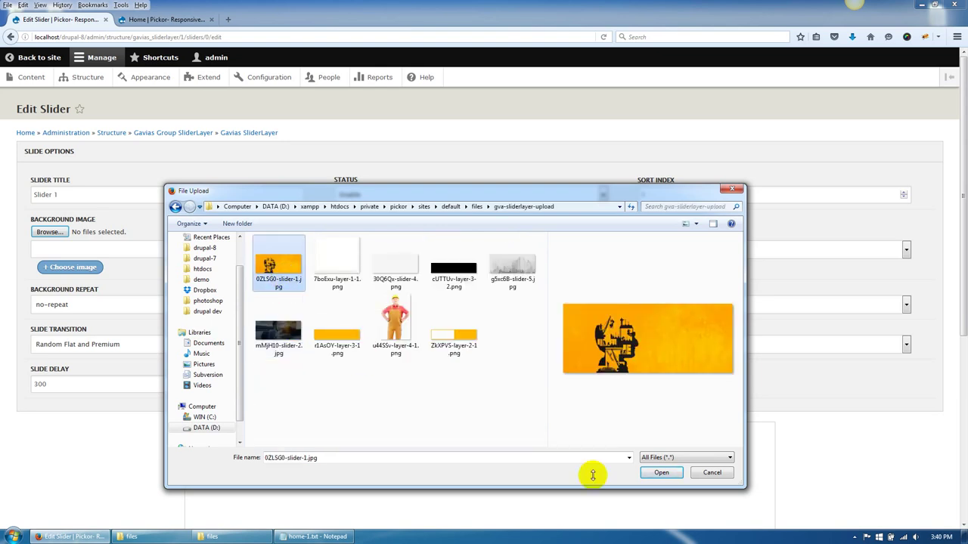
left_click(658, 474)
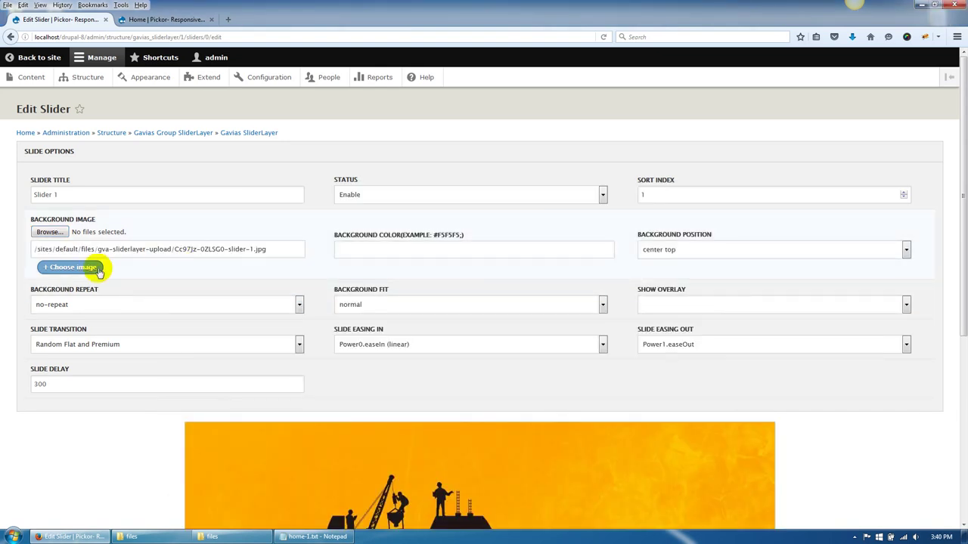
Review the slide options and the background image preview, down to the layer area.
left_click(72, 267)
left_click(277, 244)
scroll(71, 350, "down", 4)
scroll(71, 350, "up", 3)
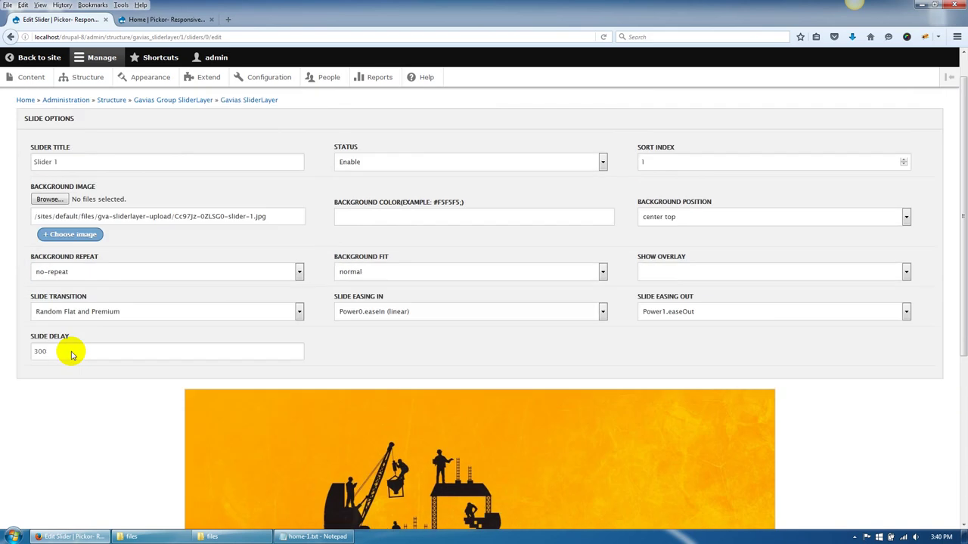
scroll(72, 353, "up", 1)
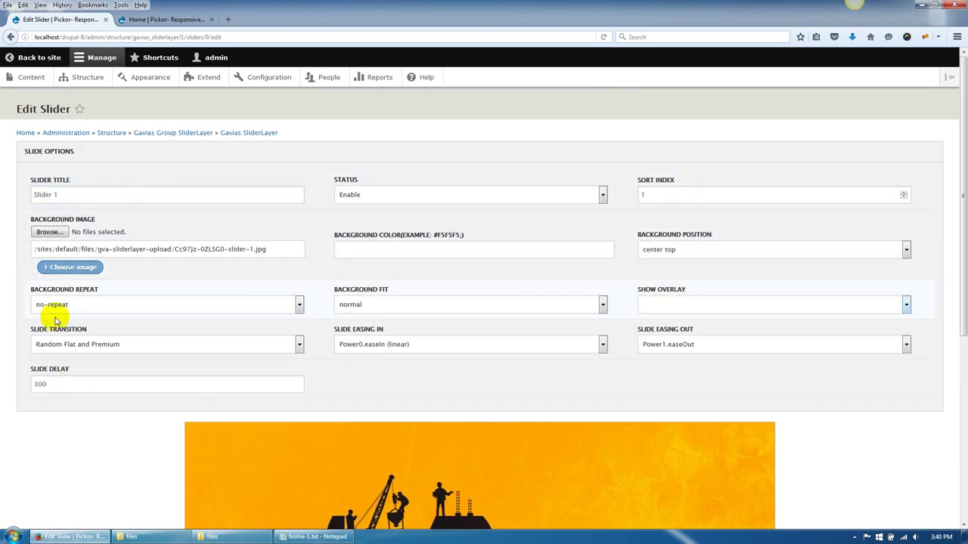
scroll(86, 426, "down", 6)
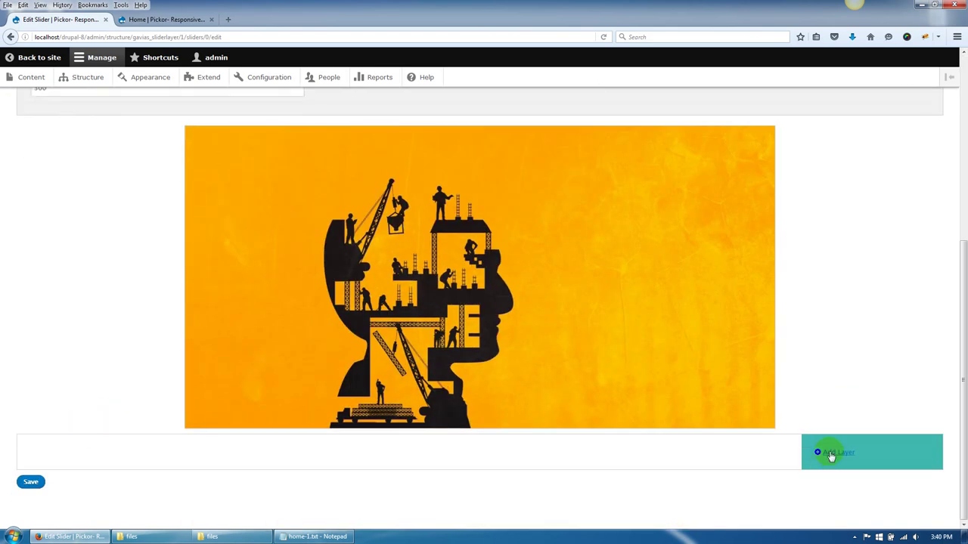